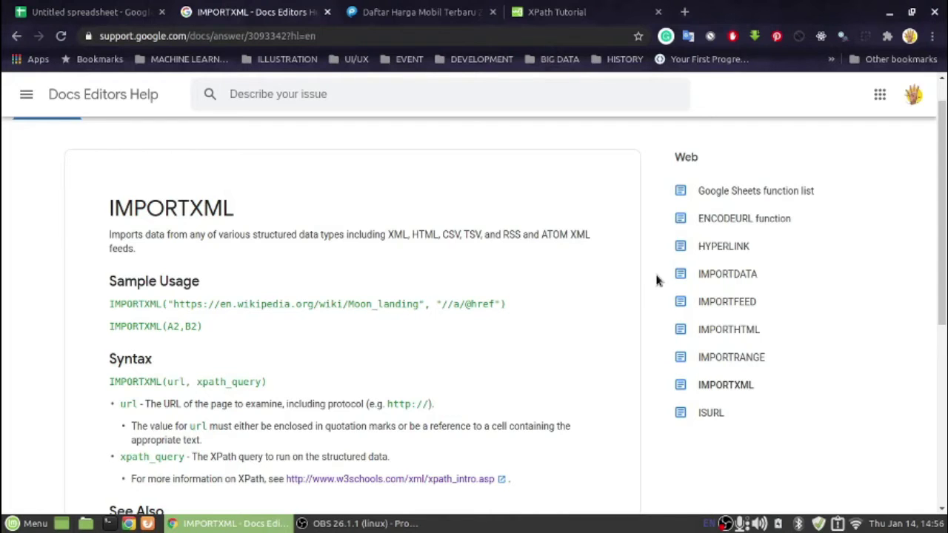
- Examine the xpath_query argument in the IMPORTXML syntax and read the W3Schools XPath introduction, including its path expressions
scroll(196, 340, down, 2)
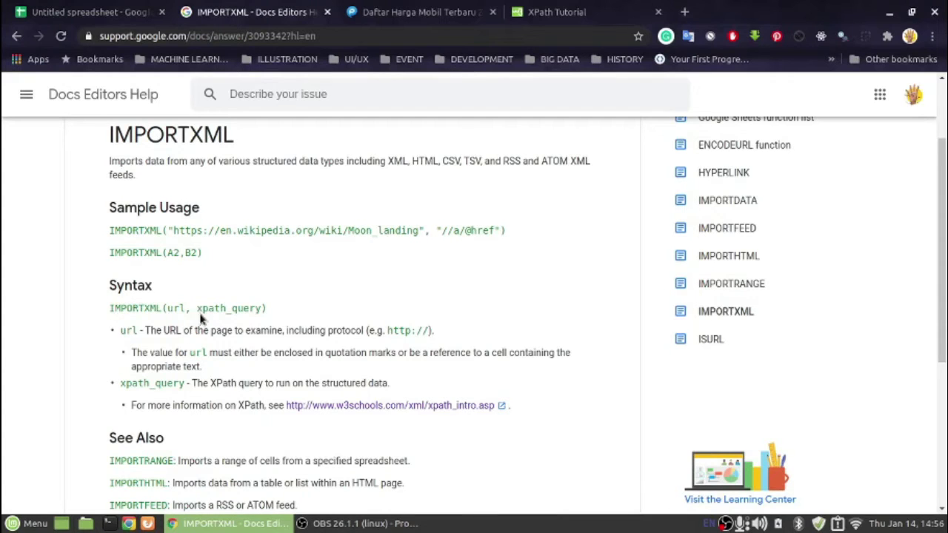
drag(197, 309, 271, 310)
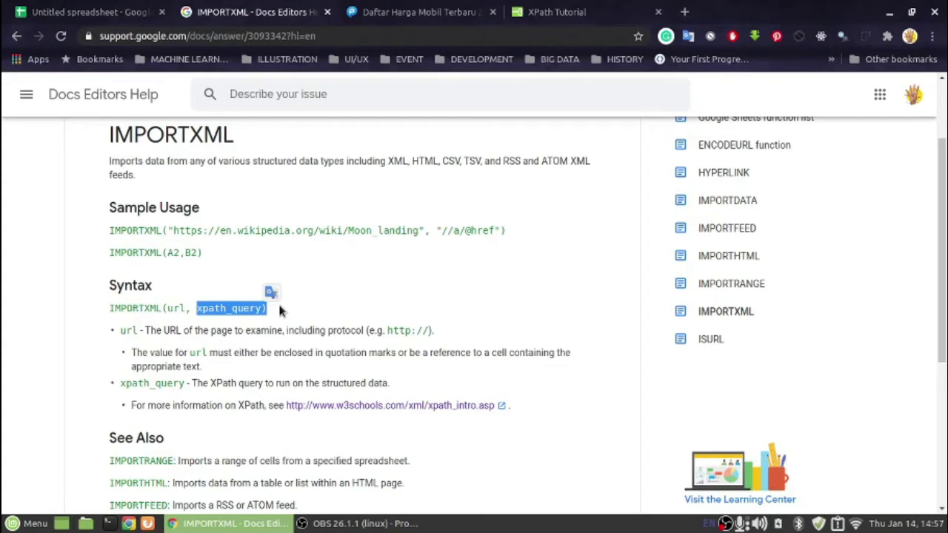
click(571, 9)
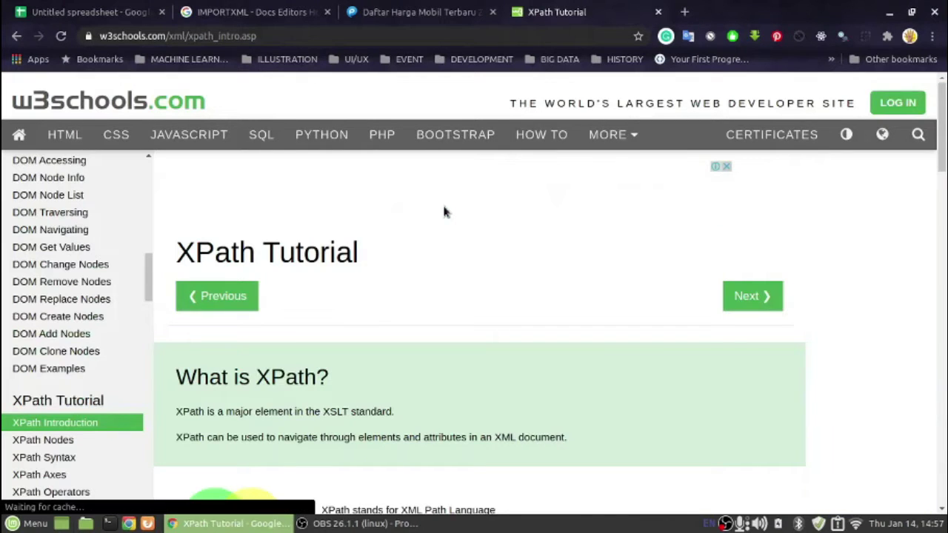
scroll(447, 260, down, 3)
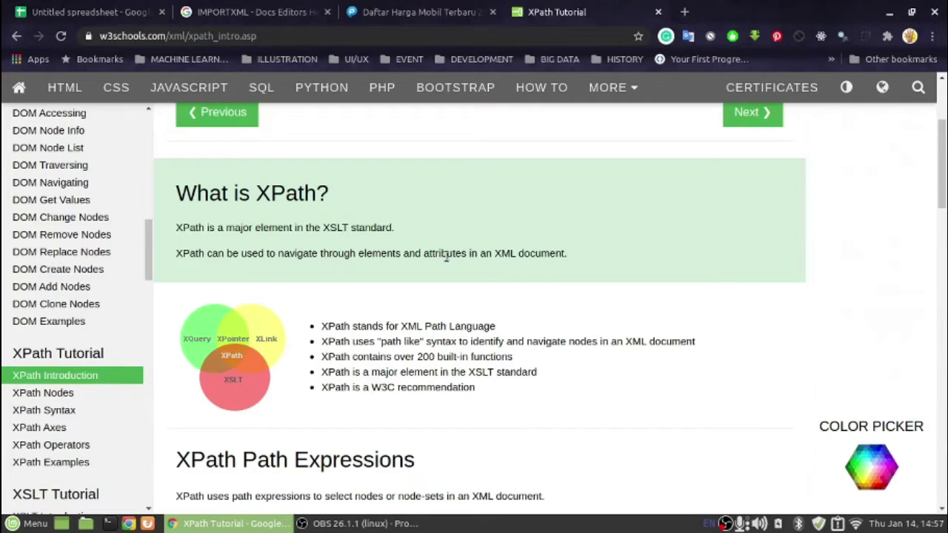
scroll(459, 451, down, 3)
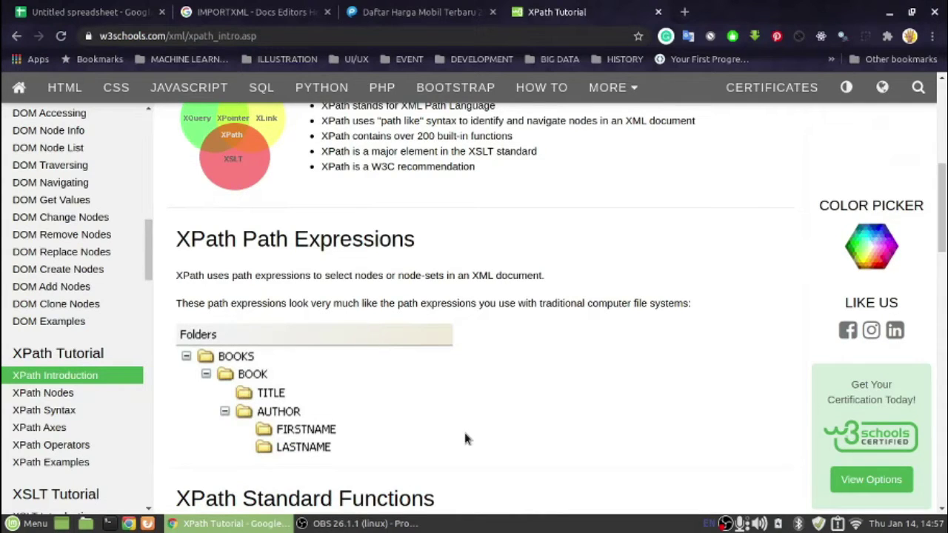
scroll(429, 363, down, 4)
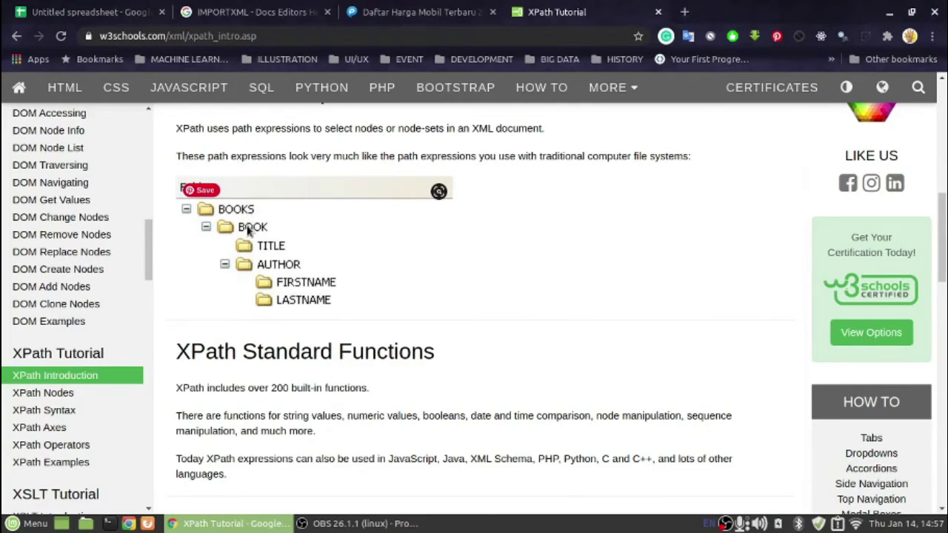
scroll(506, 261, down, 3)
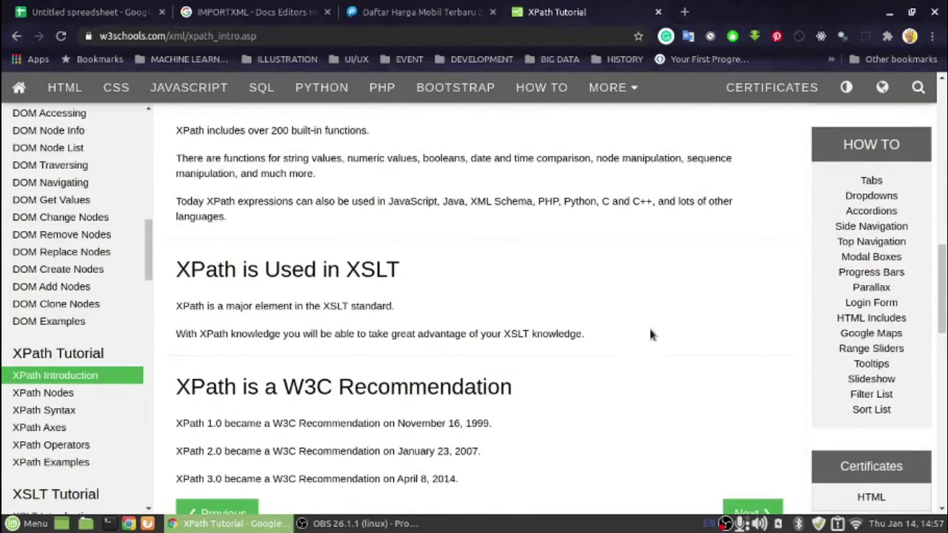
scroll(652, 326, down, 6)
scroll(630, 304, up, 9)
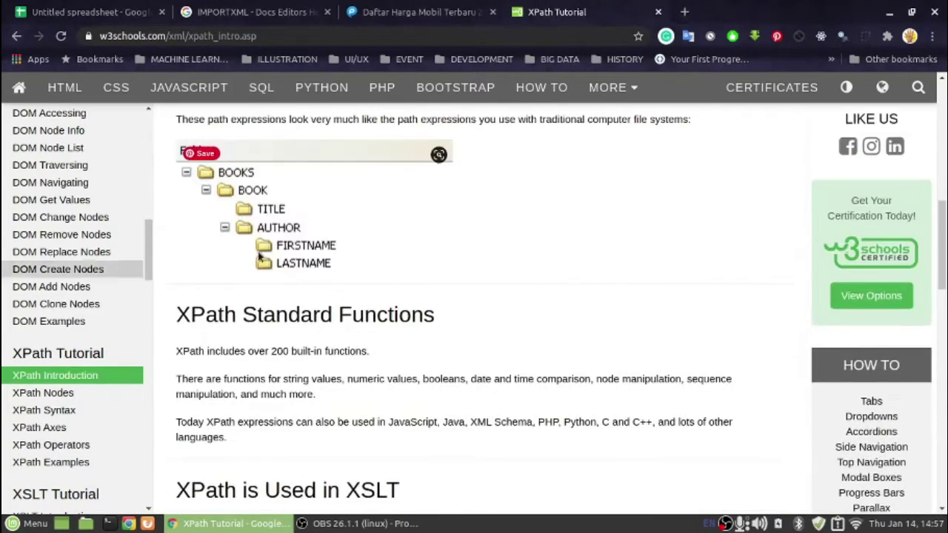
scroll(444, 222, down, 6)
- Open the XPath Nodes lesson and examine the bookstore, book and author nodes in its example XML document
click(774, 295)
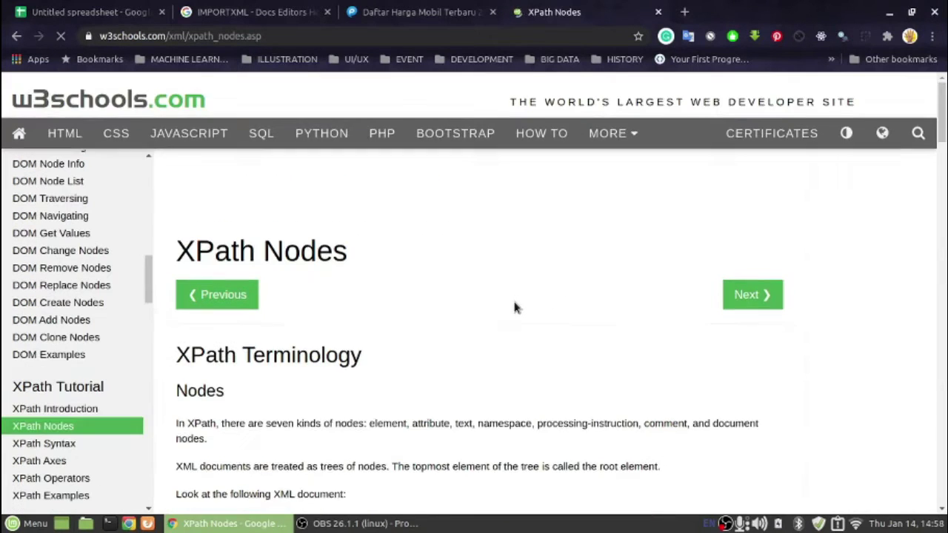
scroll(512, 306, down, 4)
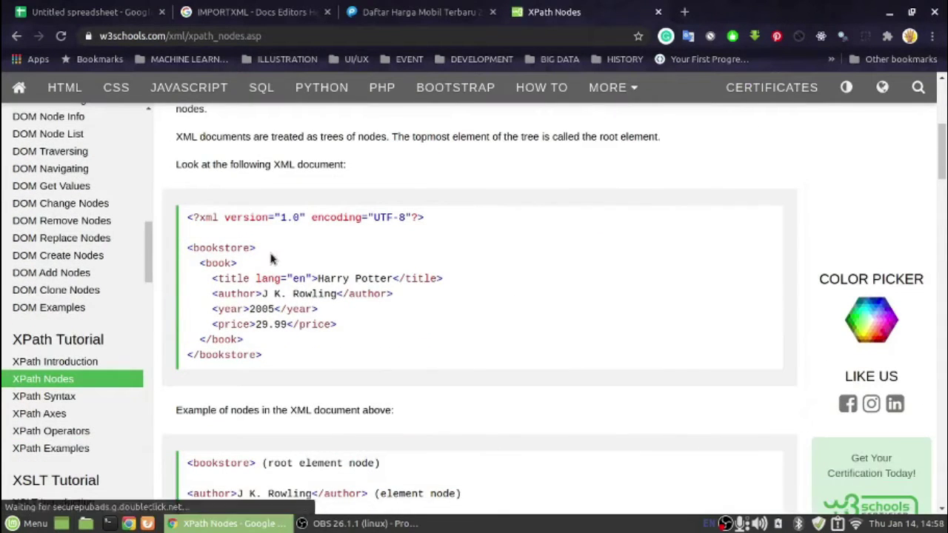
drag(256, 248, 239, 265)
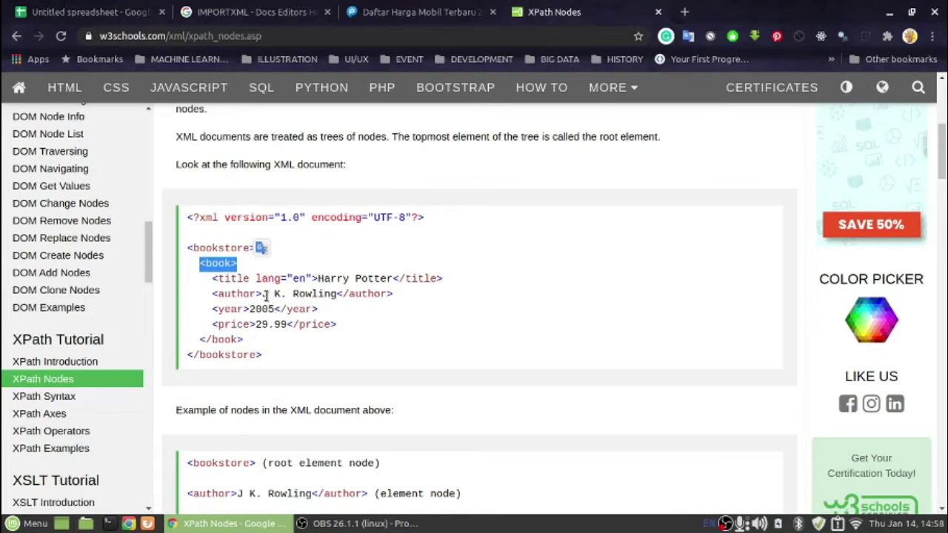
drag(269, 294, 342, 298)
drag(261, 294, 213, 294)
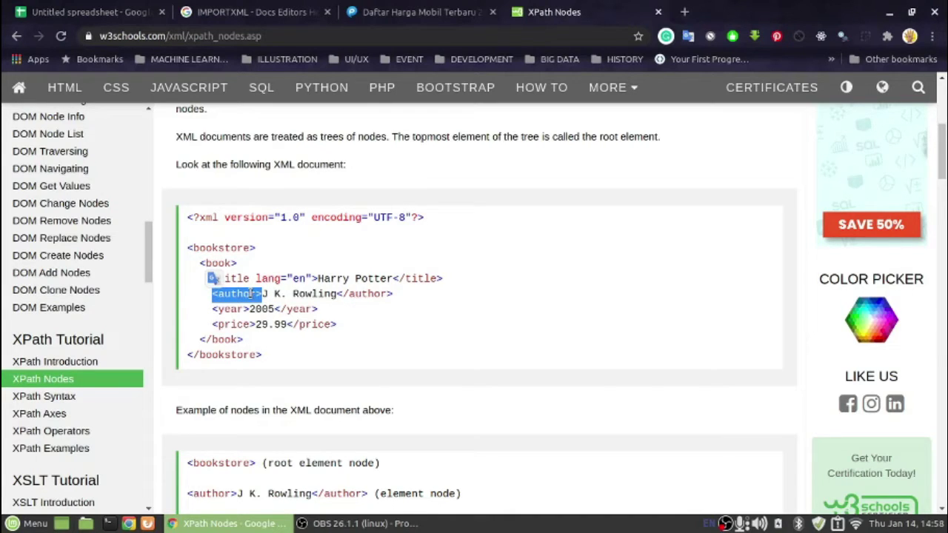
drag(249, 269, 206, 266)
drag(257, 248, 181, 250)
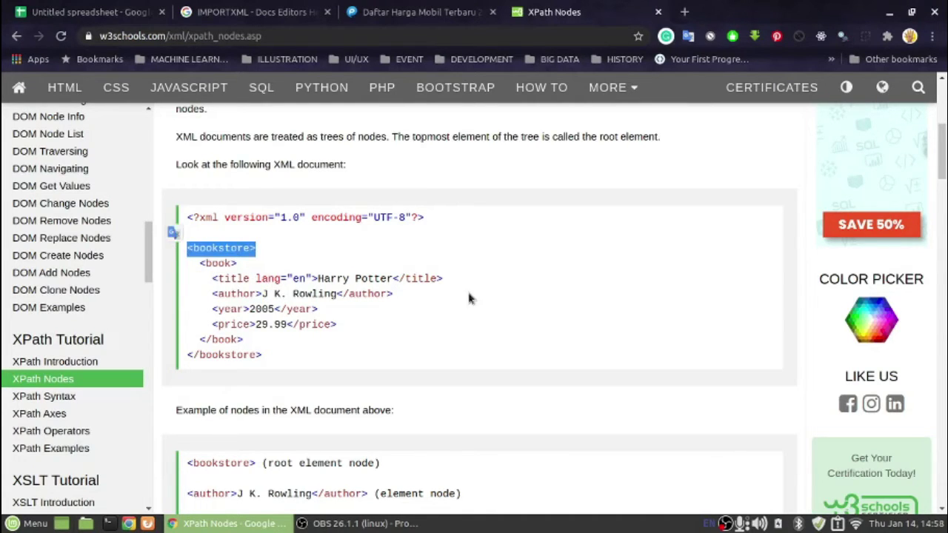
scroll(598, 286, down, 10)
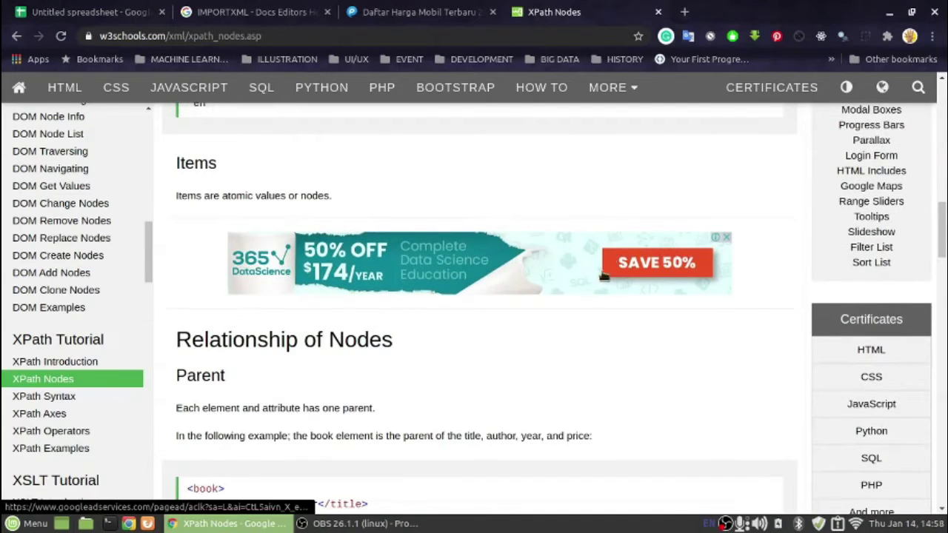
- Close the XPath tutorial and look over the car price listings on the Daftar Harga Mobil page
click(659, 12)
scroll(327, 309, down, 10)
scroll(327, 310, up, 15)
scroll(327, 310, up, 15)
scroll(326, 309, up, 3)
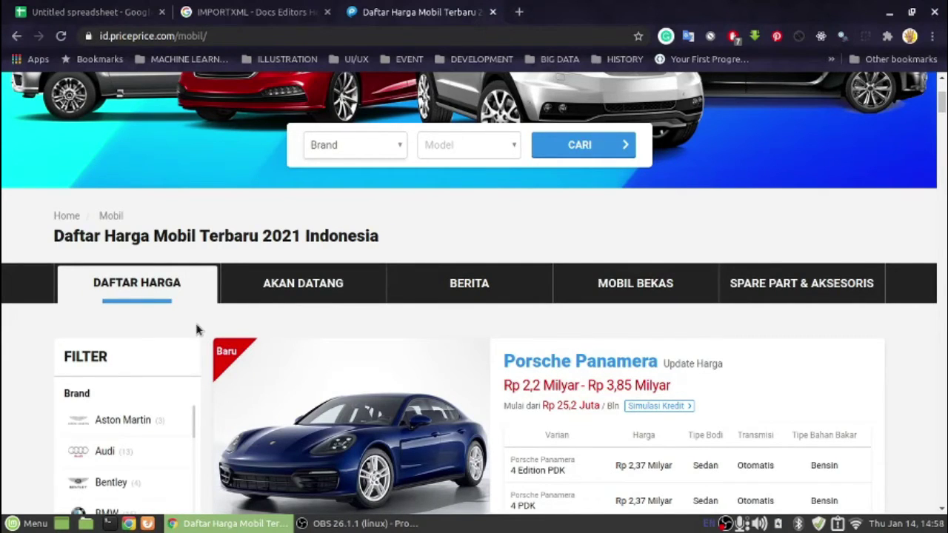
scroll(429, 360, down, 8)
scroll(480, 279, up, 7)
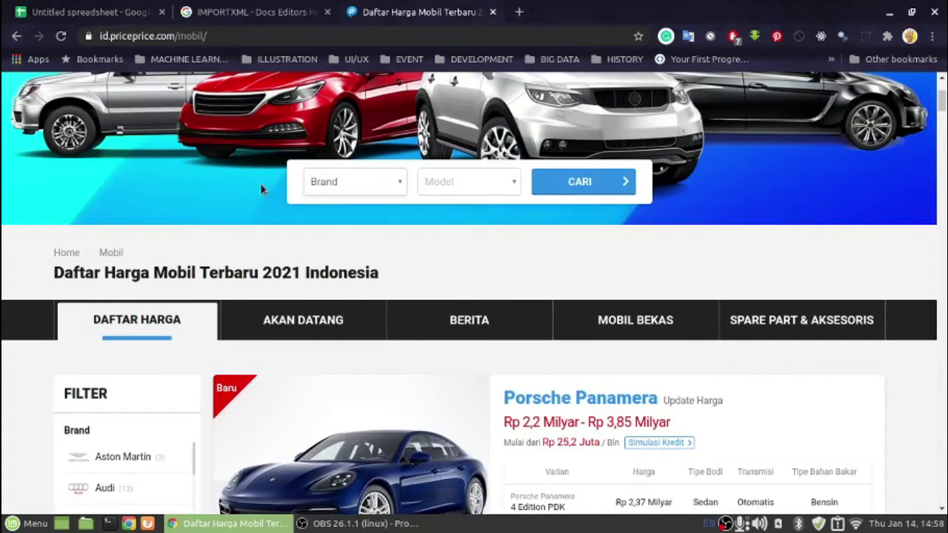
- Highlight the page address id.priceprice.com/mobil/ and review the Porsche Panamera and Toyota Hilux listings
drag(207, 36, 96, 37)
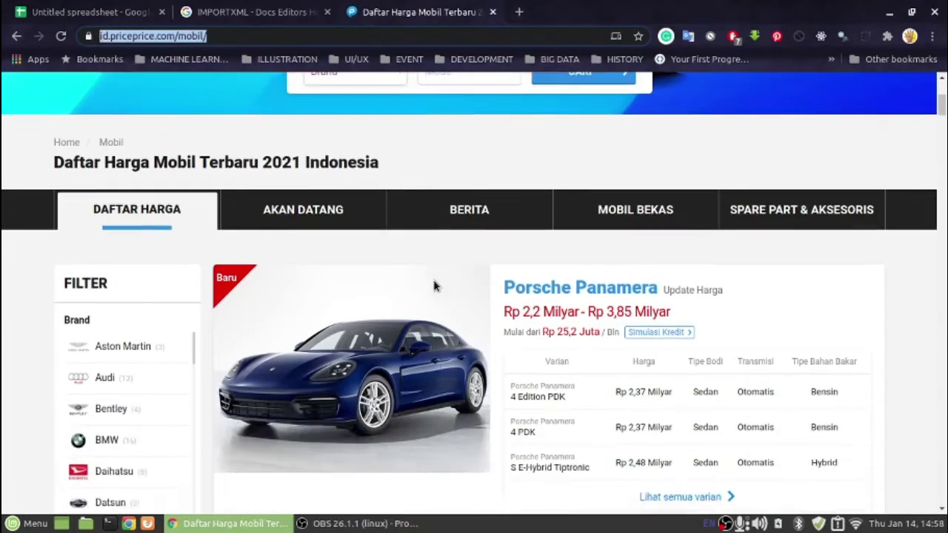
scroll(435, 286, down, 4)
scroll(436, 286, down, 2)
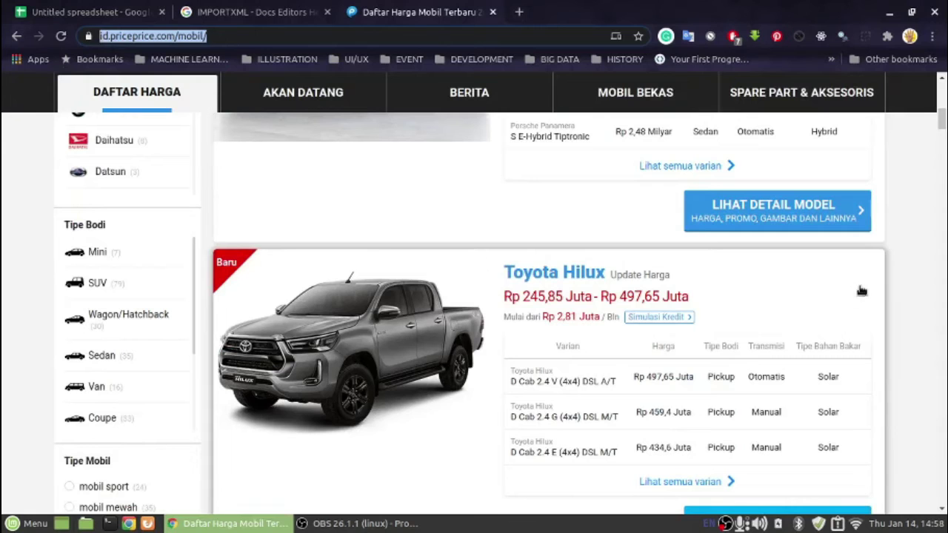
click(920, 211)
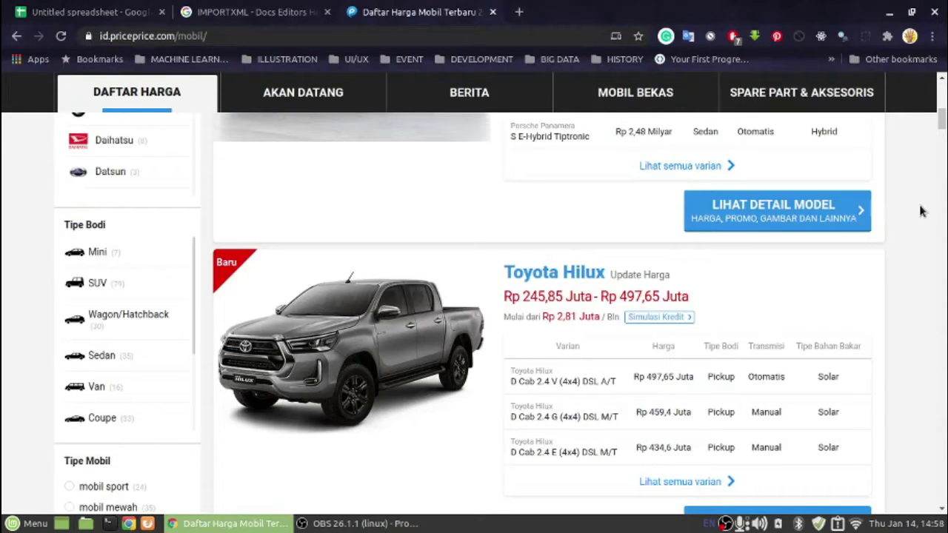
scroll(912, 209, up, 5)
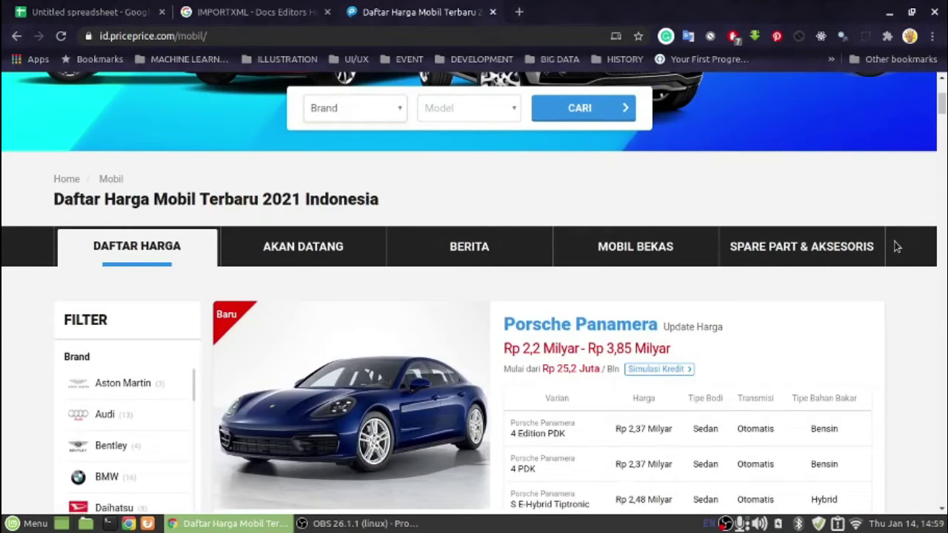
- Find the XPather extension by searching for "xpa" in a new tab and open its Chrome Web Store page
click(517, 9)
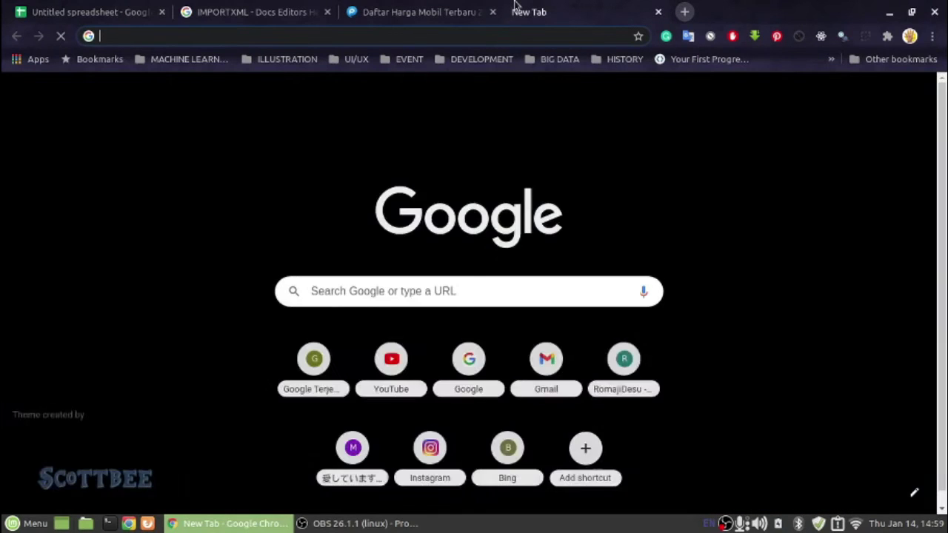
text(xpa)
key(Down)
key(Down)
key(Down)
key(Down)
key(Down)
key(Down)
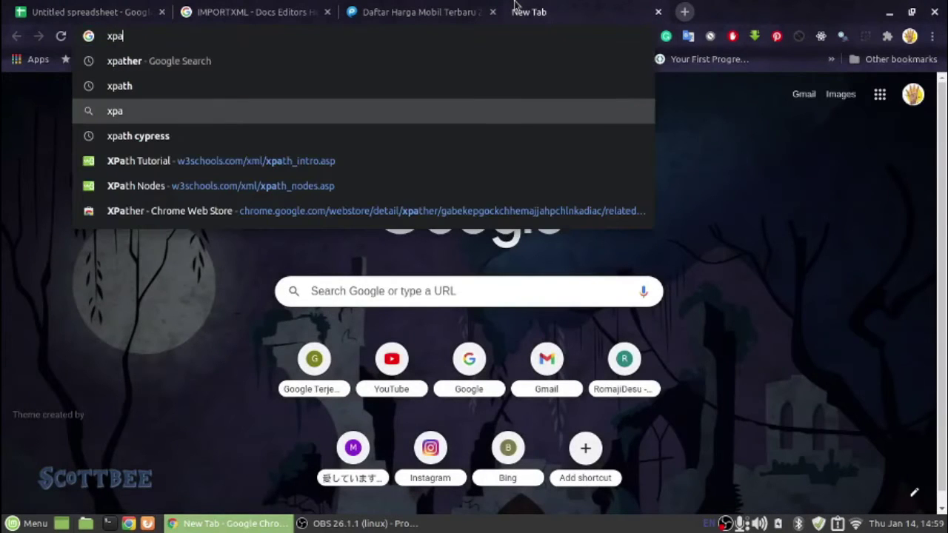
key(Return)
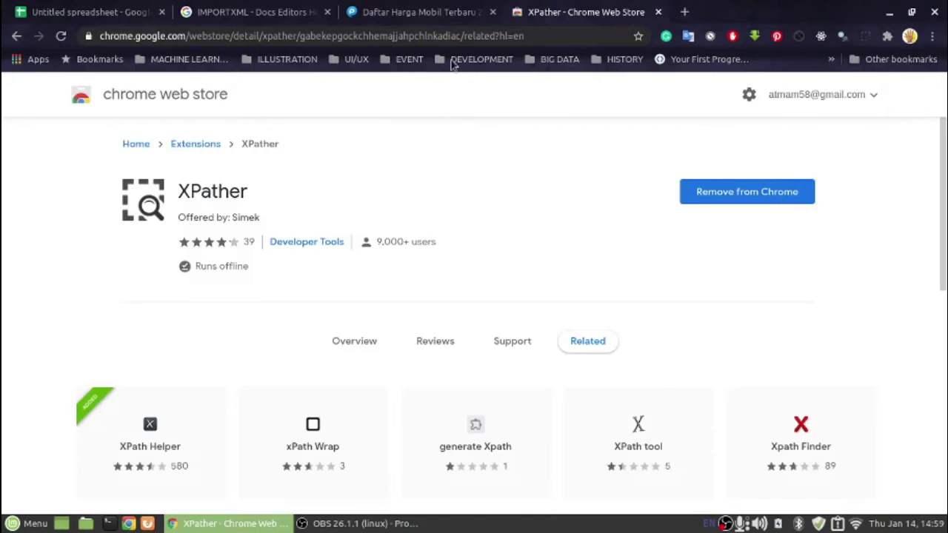
- Activate the XPather extension on the car price list page and close its Chrome Web Store page
click(450, 12)
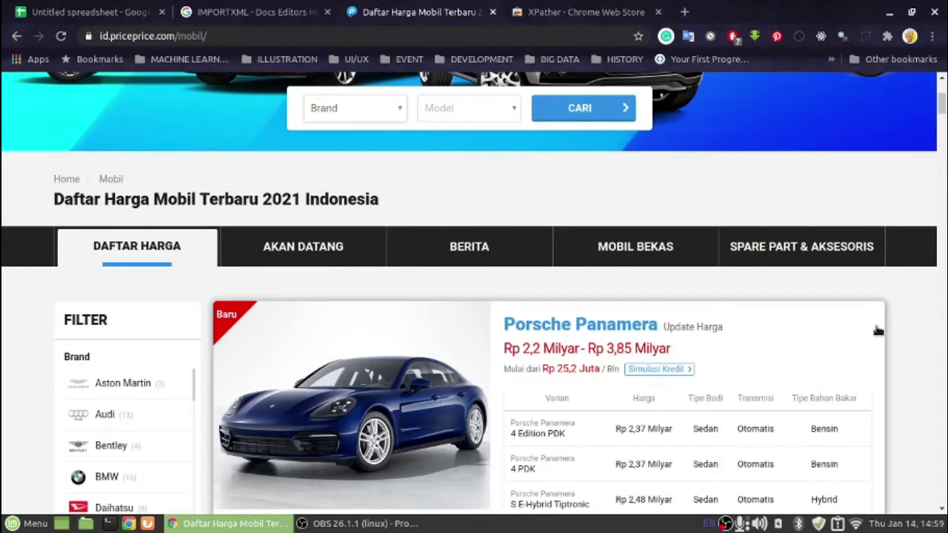
click(537, 9)
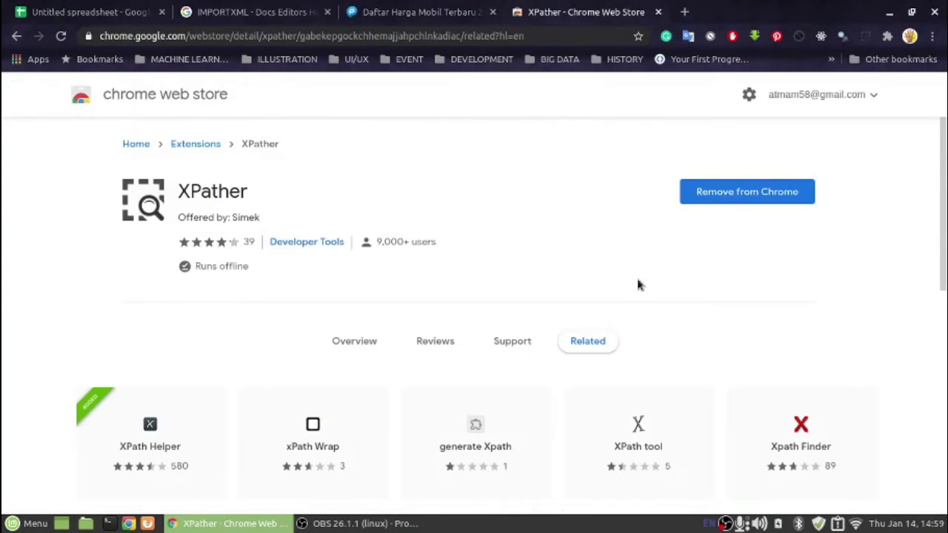
click(386, 9)
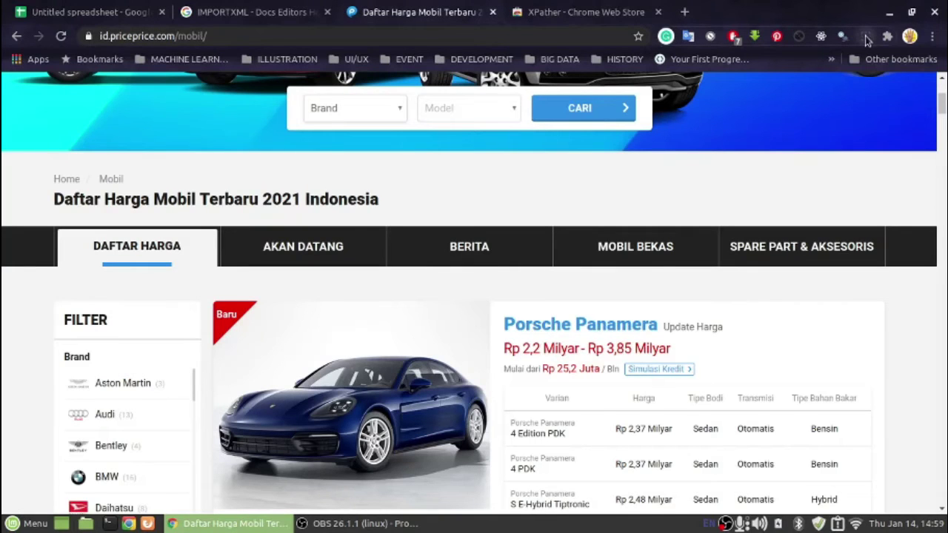
click(866, 39)
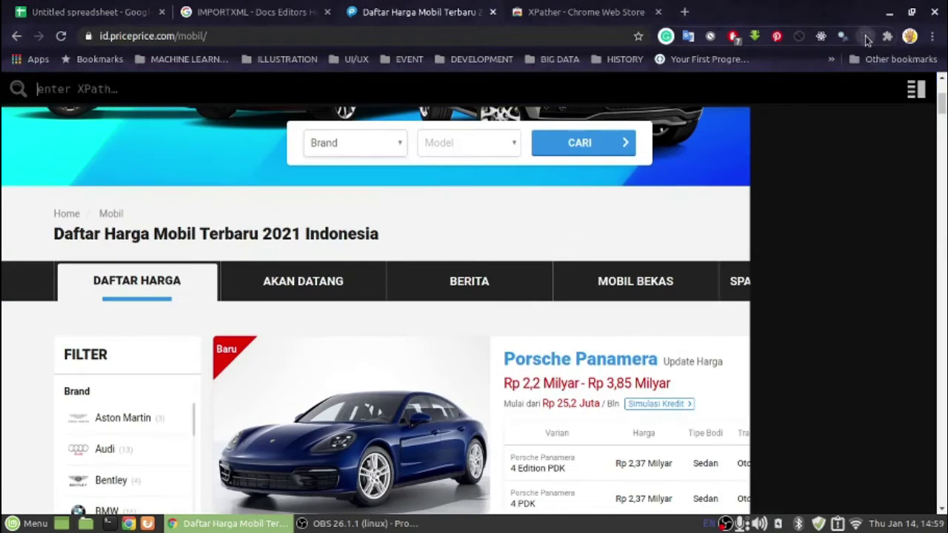
click(650, 13)
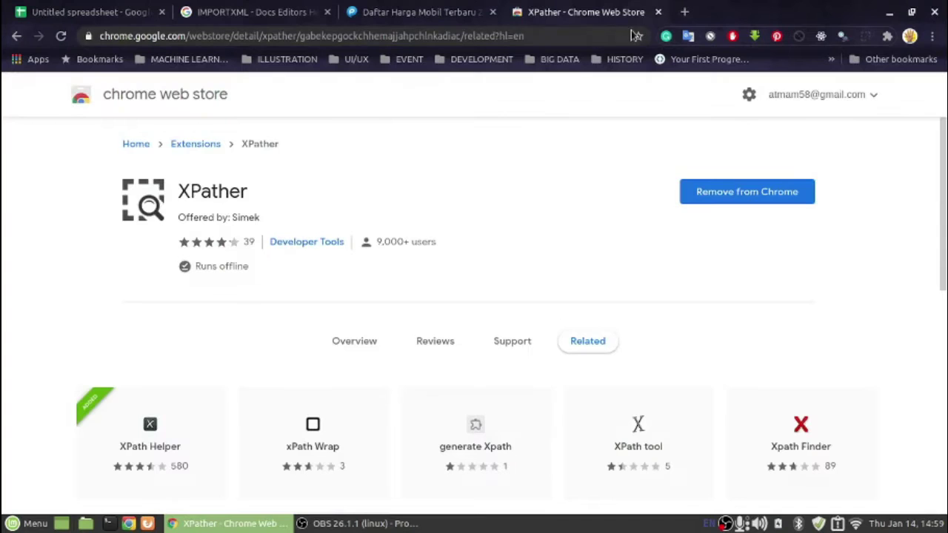
click(656, 12)
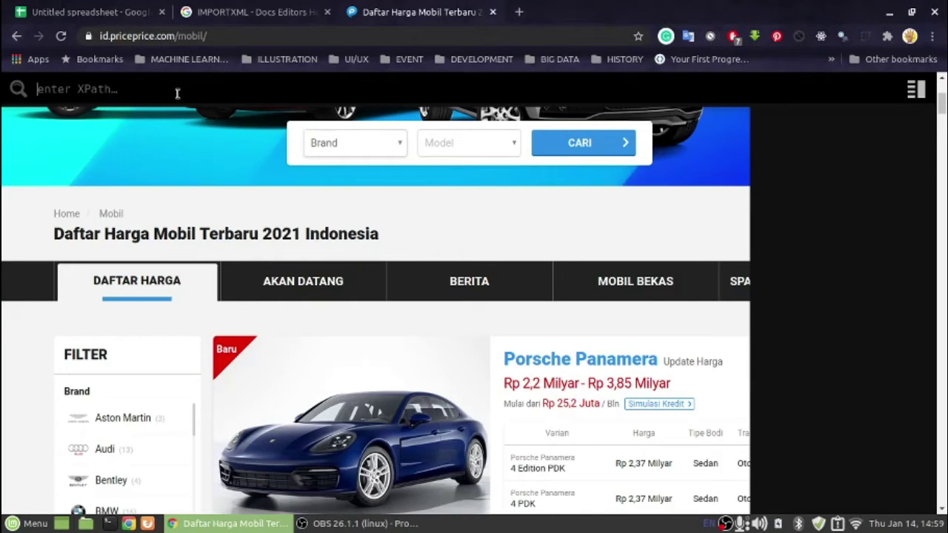
- Inspect the Porsche Panamera photo's HTML element in the developer tools and look at the surrounding car list
scroll(465, 223, down, 3)
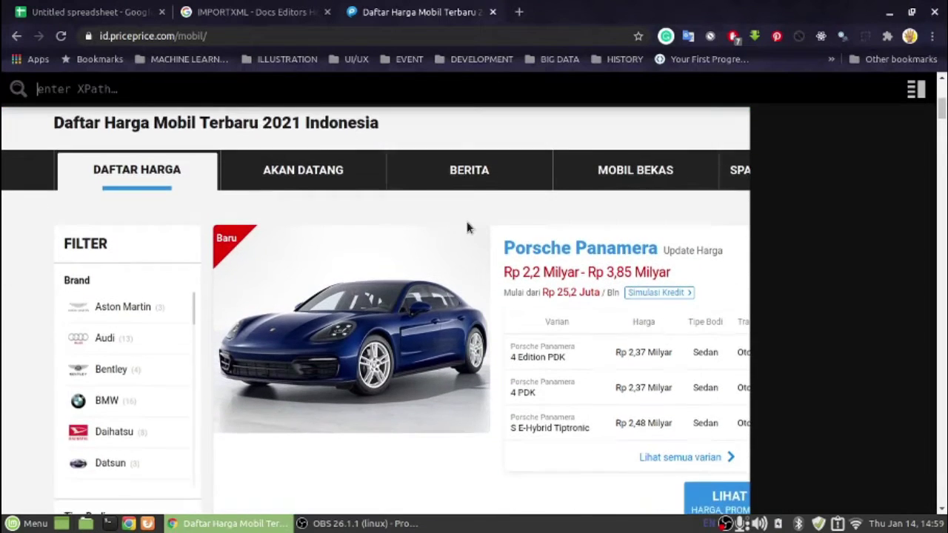
scroll(467, 227, down, 1)
right_click(390, 211)
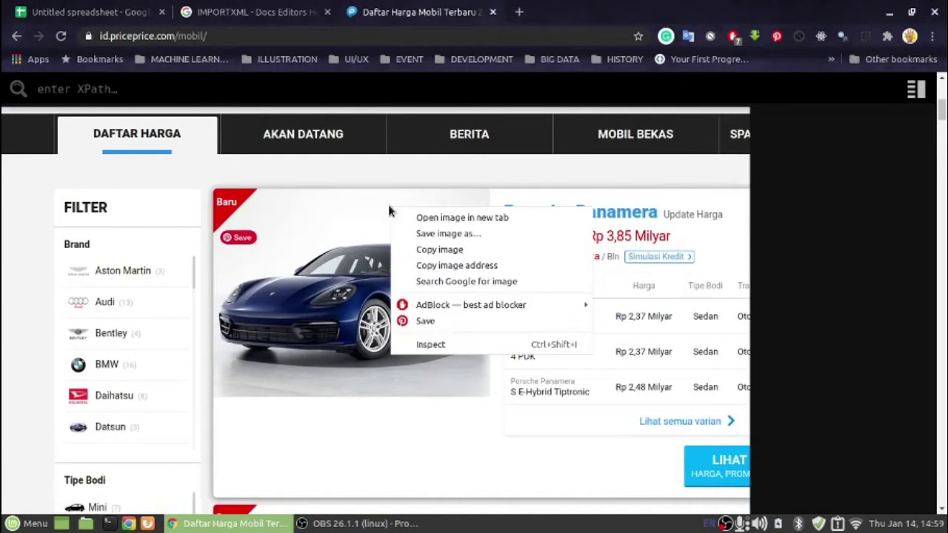
click(431, 345)
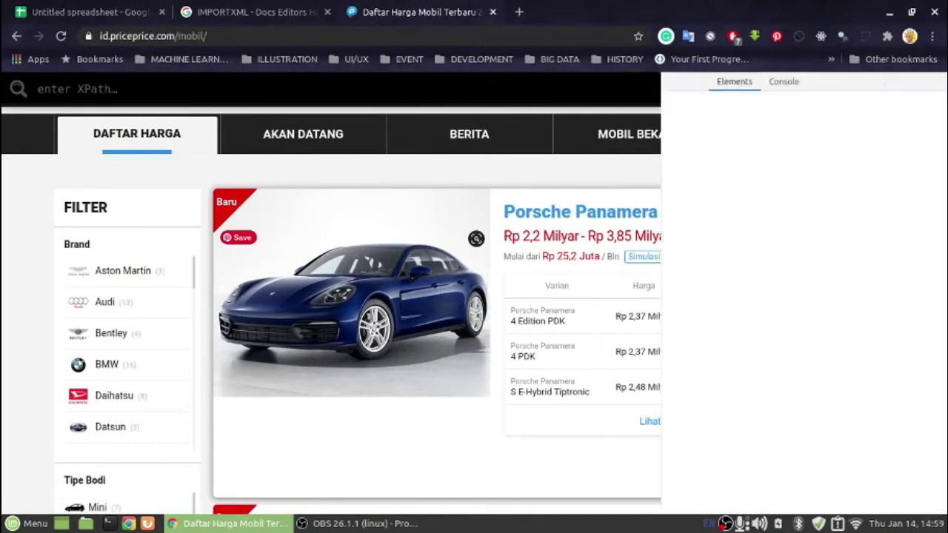
scroll(379, 241, down, 6)
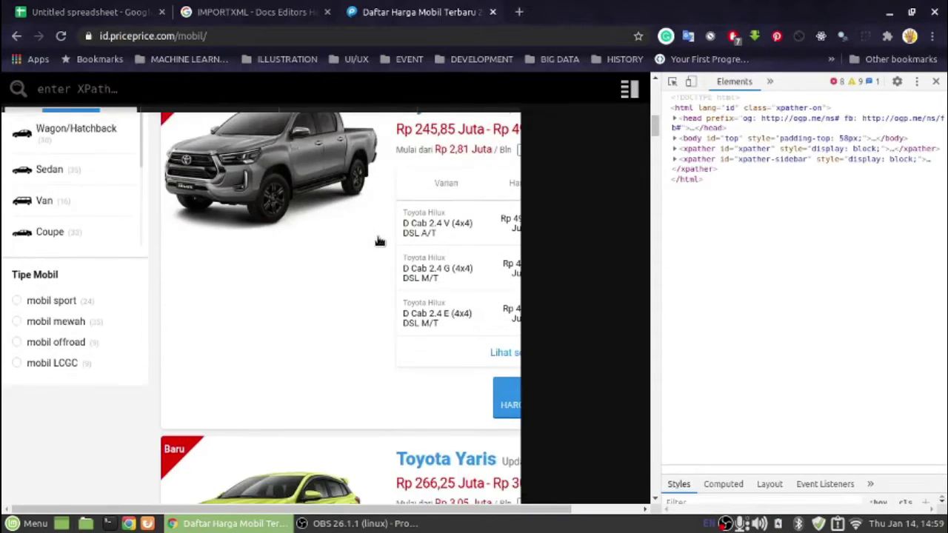
scroll(379, 241, down, 3)
scroll(379, 241, up, 9)
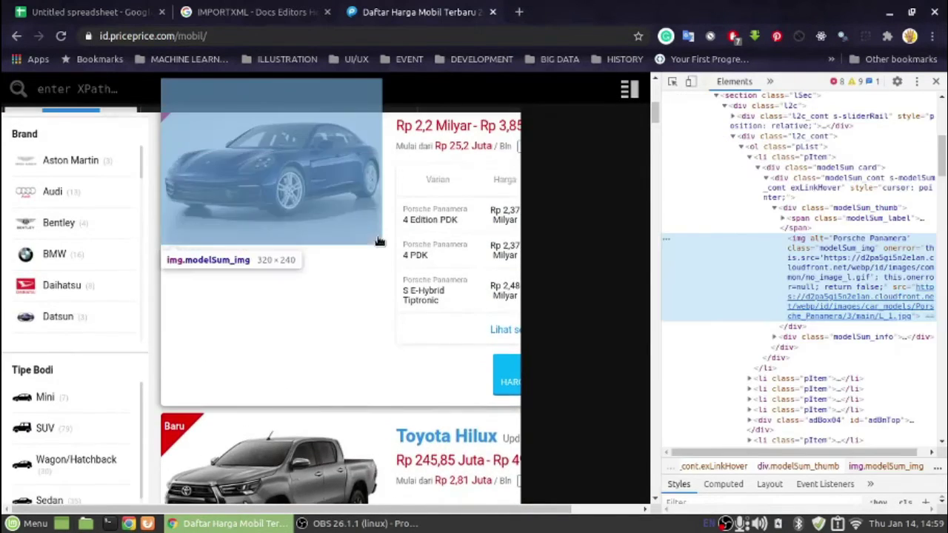
scroll(380, 241, up, 3)
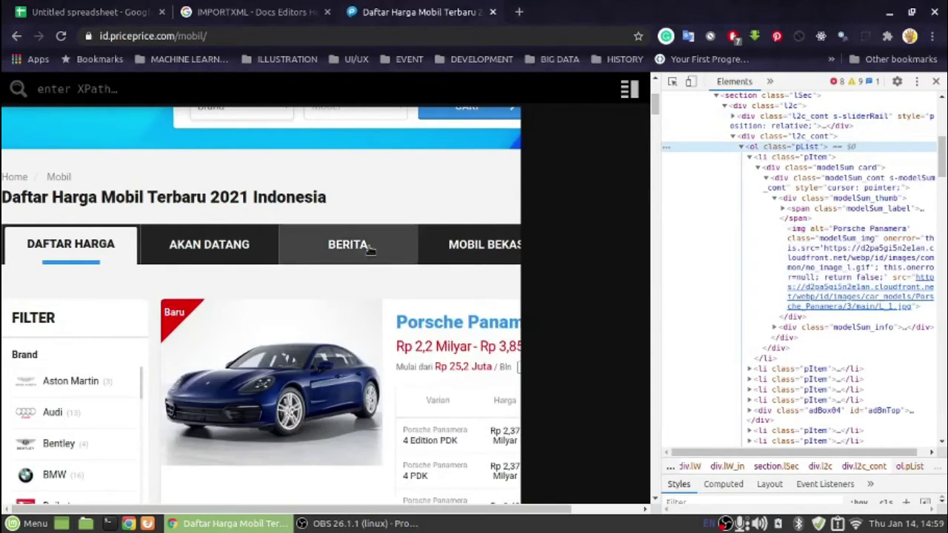
- Start an XPath query for the car list's ol element in XPather as //ol[], using the inspected HTML as reference
scroll(385, 233, down, 3)
scroll(740, 159, down, 1)
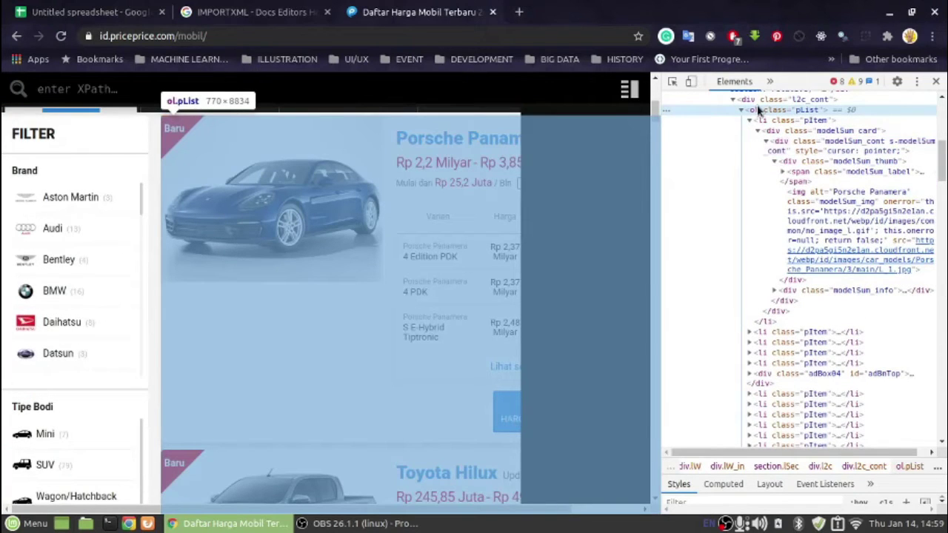
scroll(374, 441, down, 2)
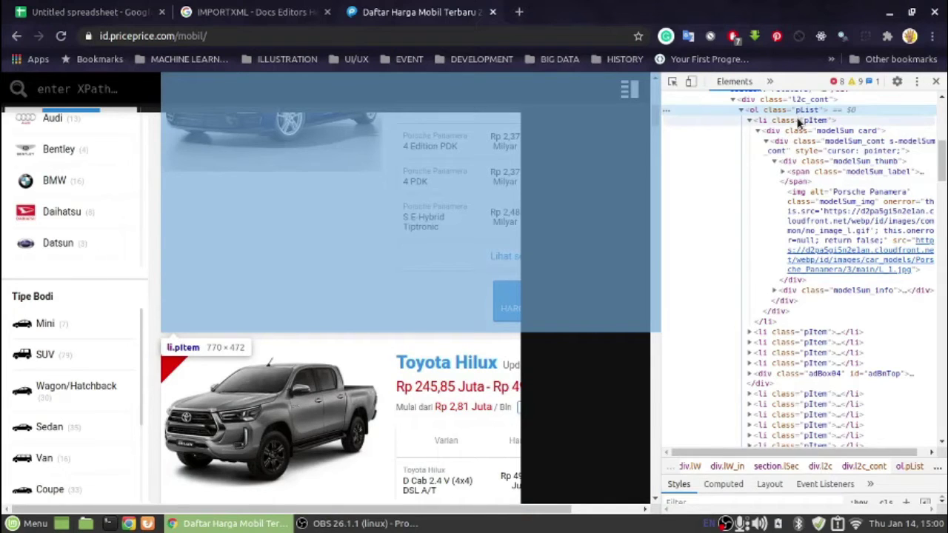
click(85, 88)
text(//ol[)
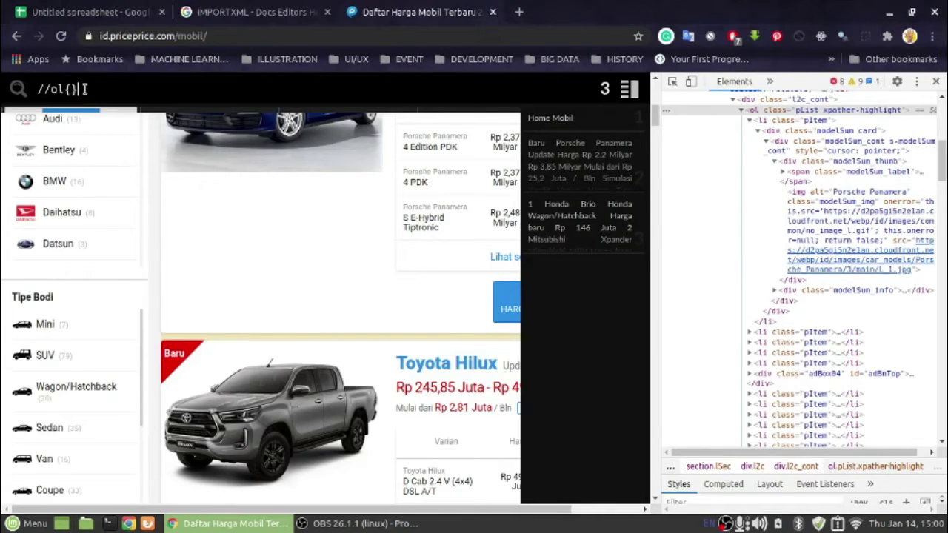
key(BackSpace)
key(BackSpace)
text([])
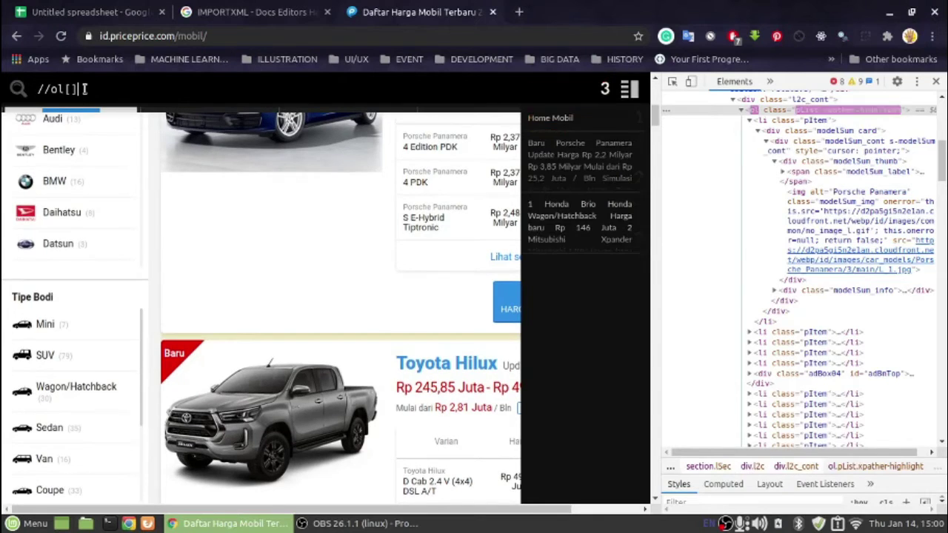
key(Left)
text(@class=)
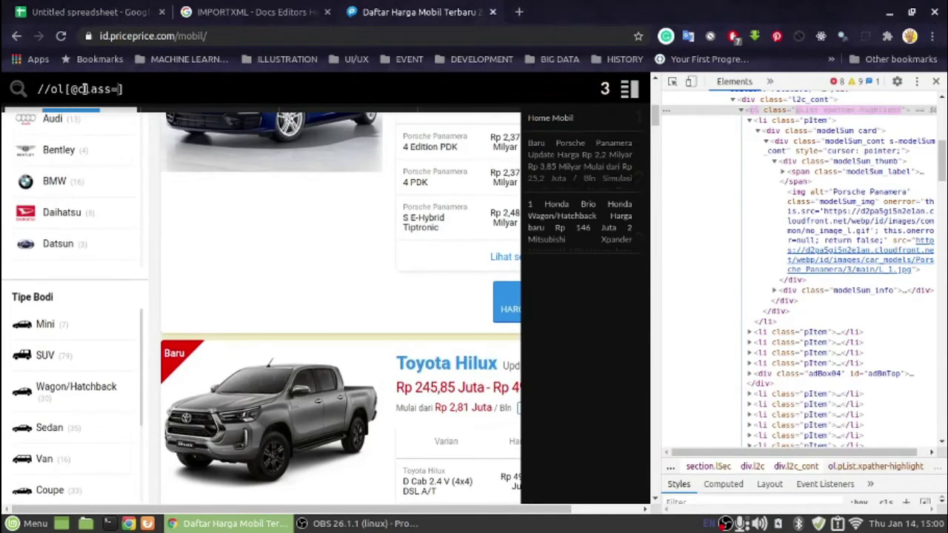
text("")
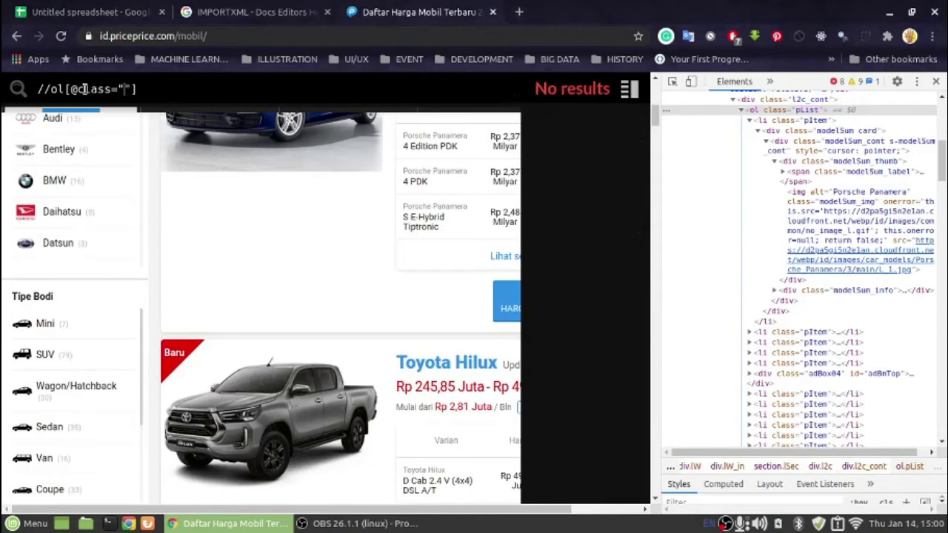
text(pList)
key(BackSpace)
text(i)
mouse_move(599, 120)
scroll(572, 235, down, 12)
scroll(570, 263, down, 6)
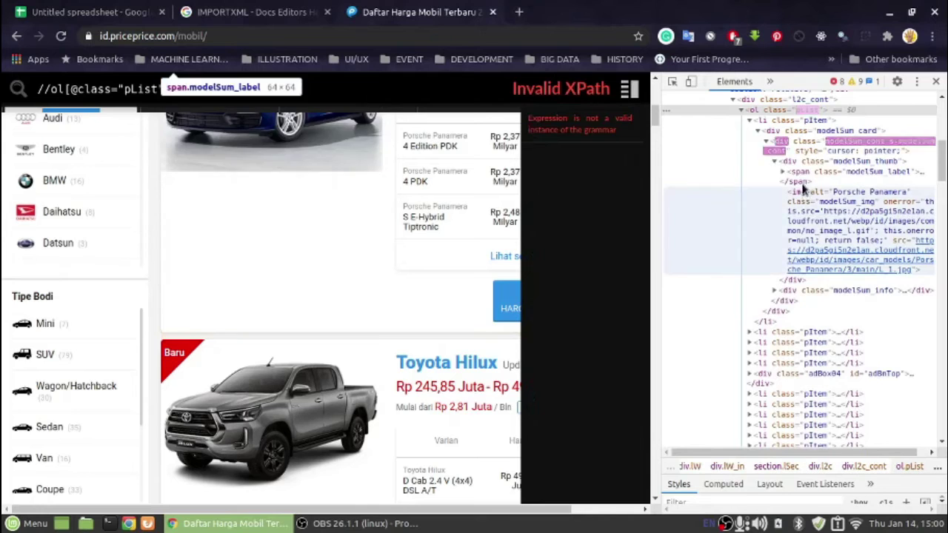
scroll(800, 188, up, 1)
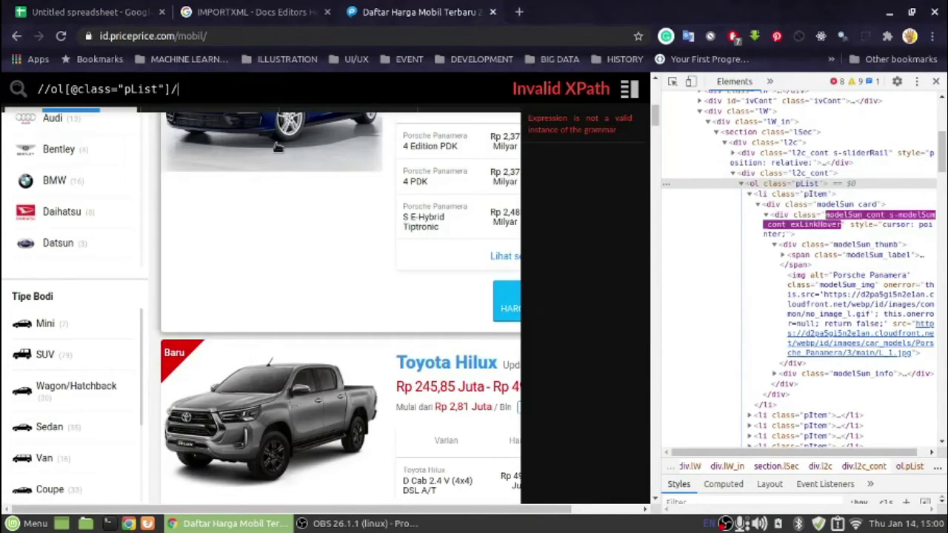
text(li)
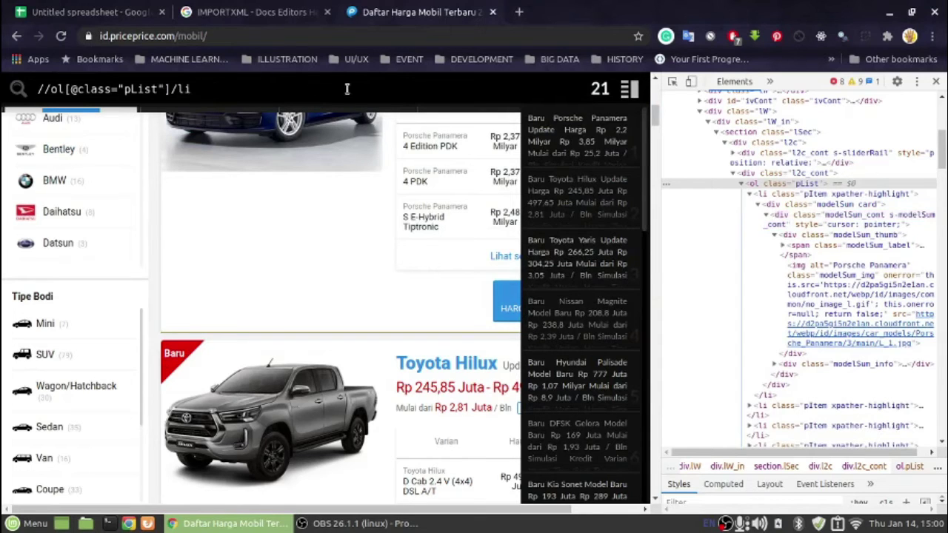
scroll(574, 282, down, 10)
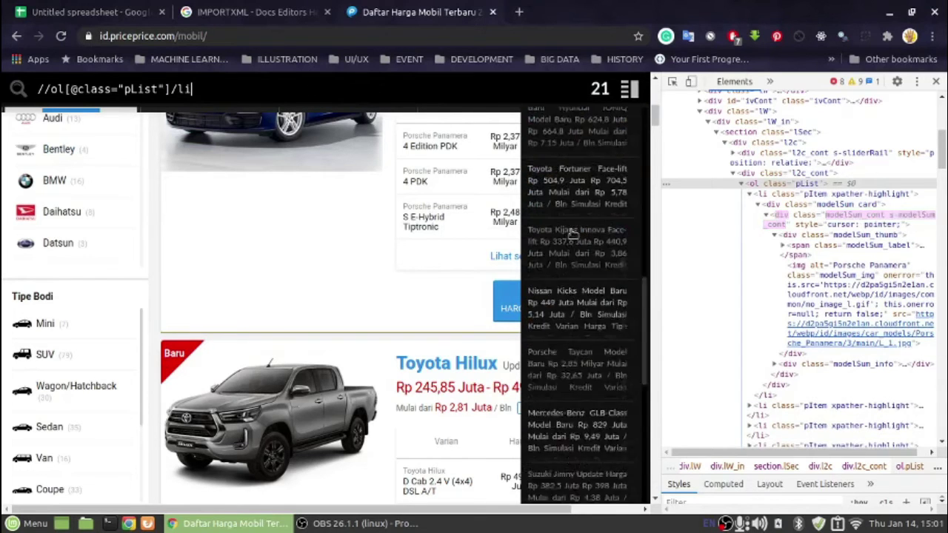
drag(194, 89, 4, 89)
key(ctrl+c)
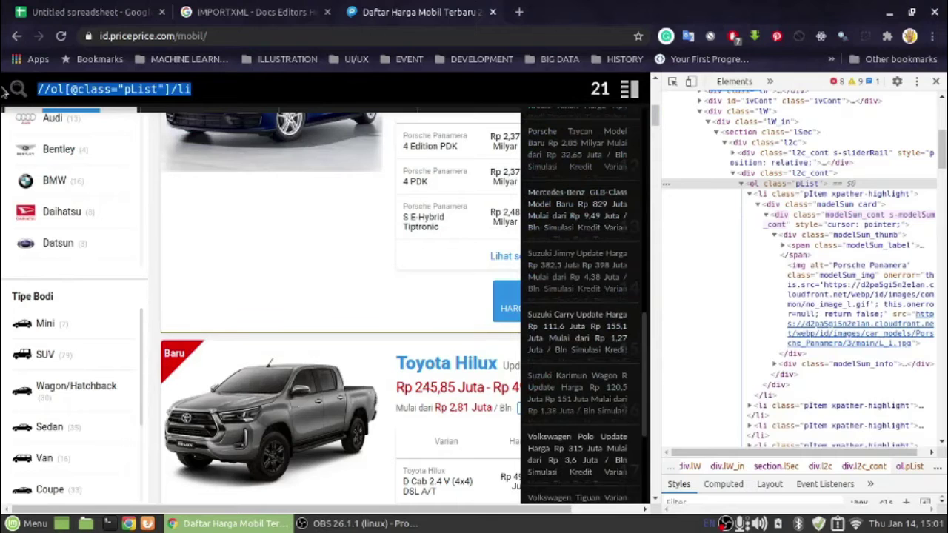
click(103, 10)
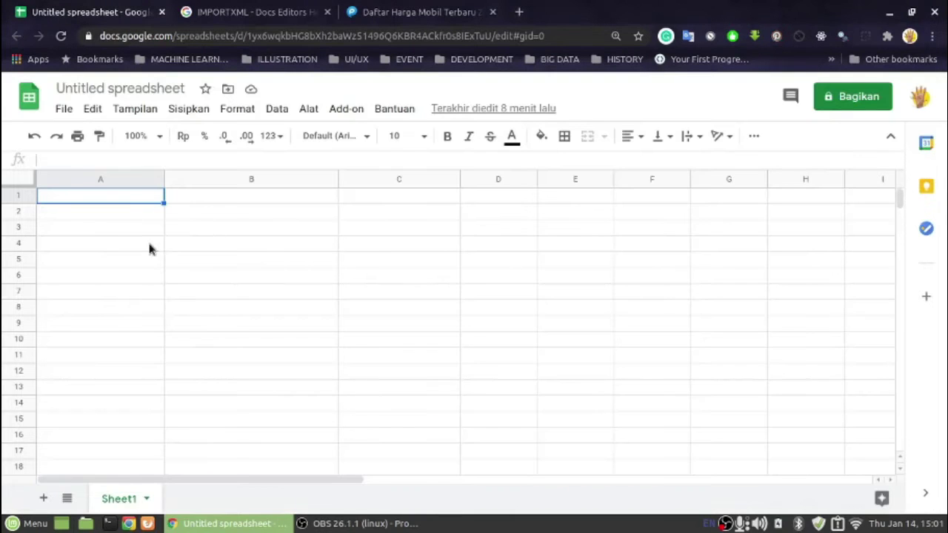
click(134, 219)
key(ctrl+v)
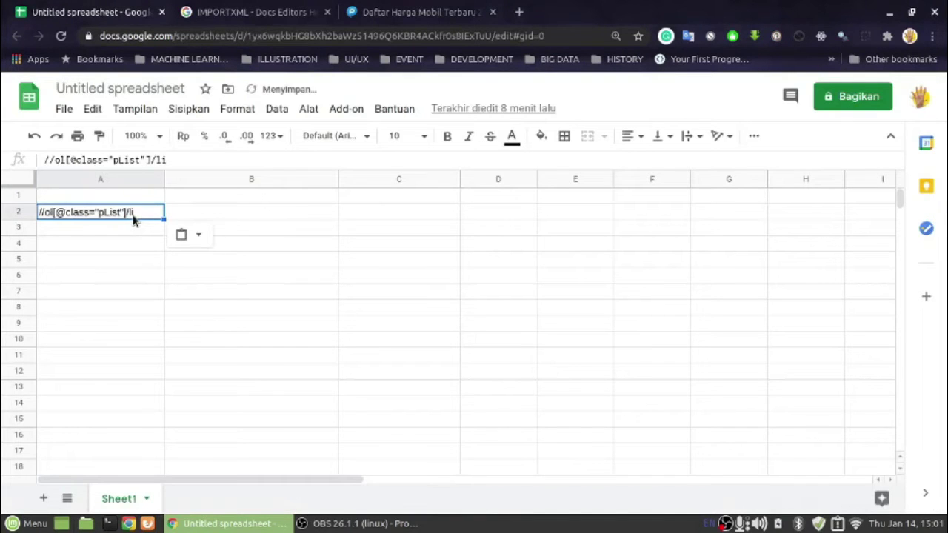
click(453, 10)
click(222, 37)
key(ctrl+c)
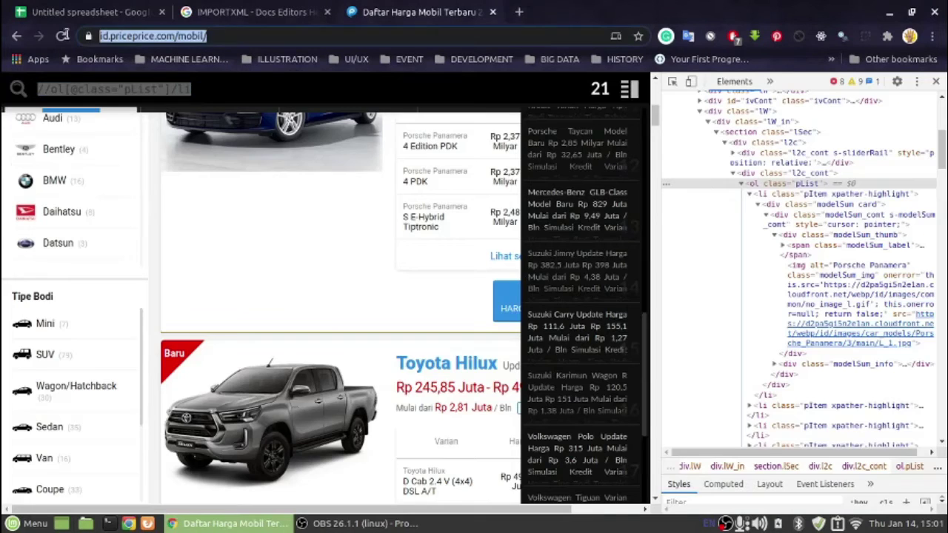
click(70, 9)
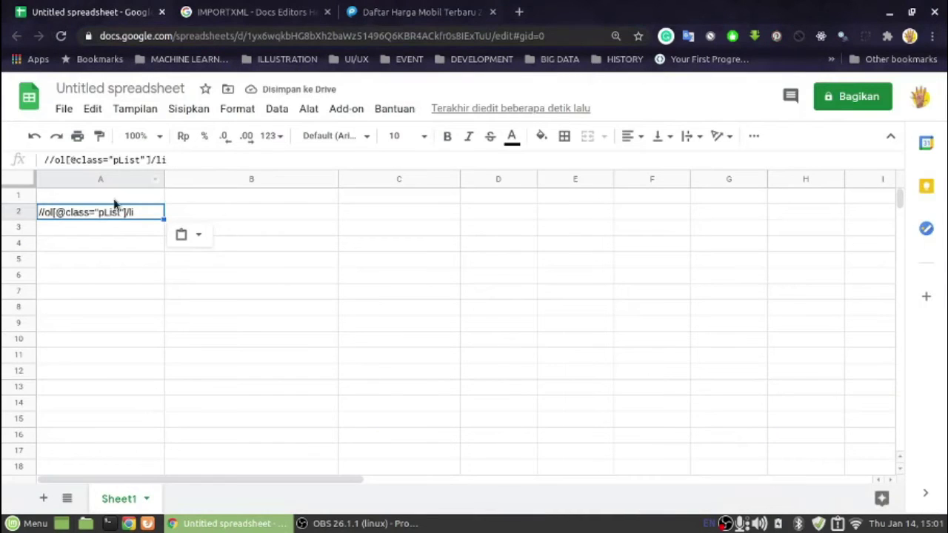
click(116, 203)
key(ctrl+v)
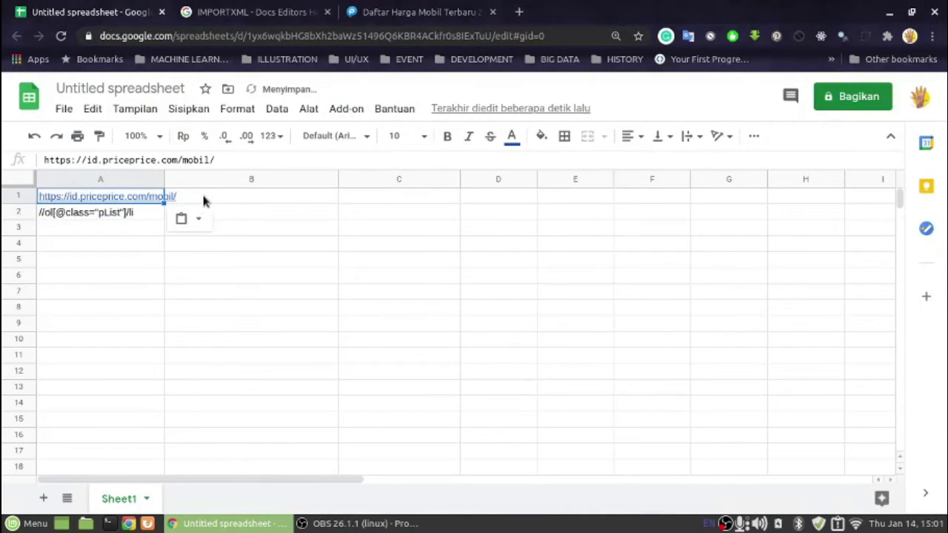
- Enter the formula =importxml(a1;a2) in cell B1 to import the car listings
click(205, 198)
text(=import)
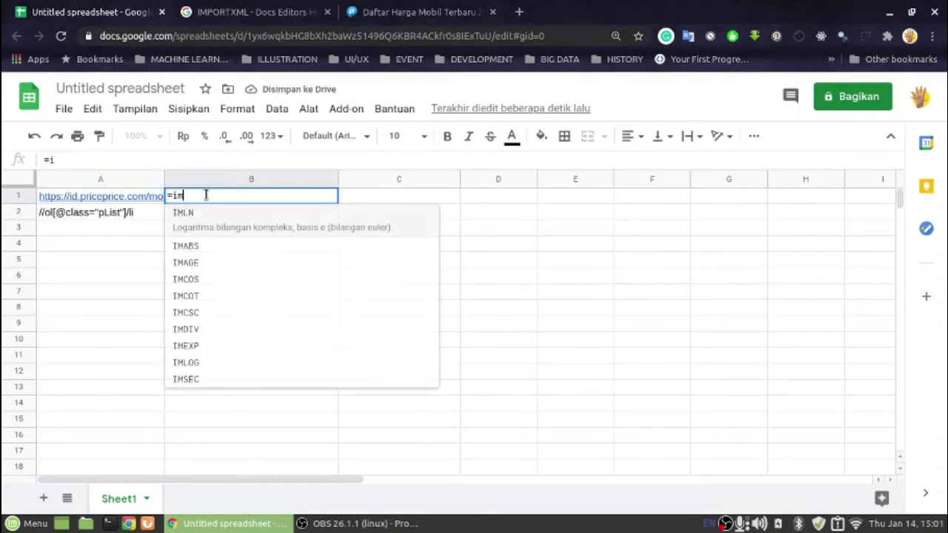
text(xml)
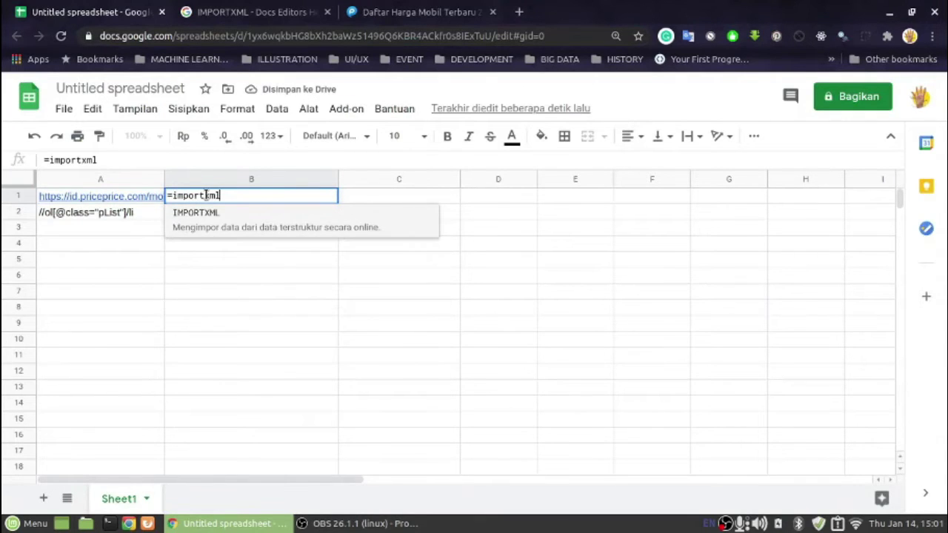
text((a1)
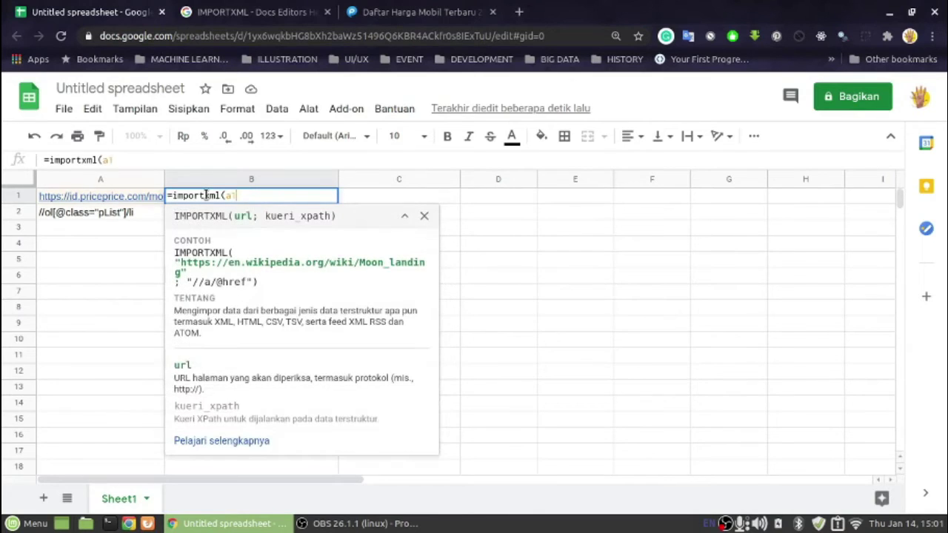
text(;a2)
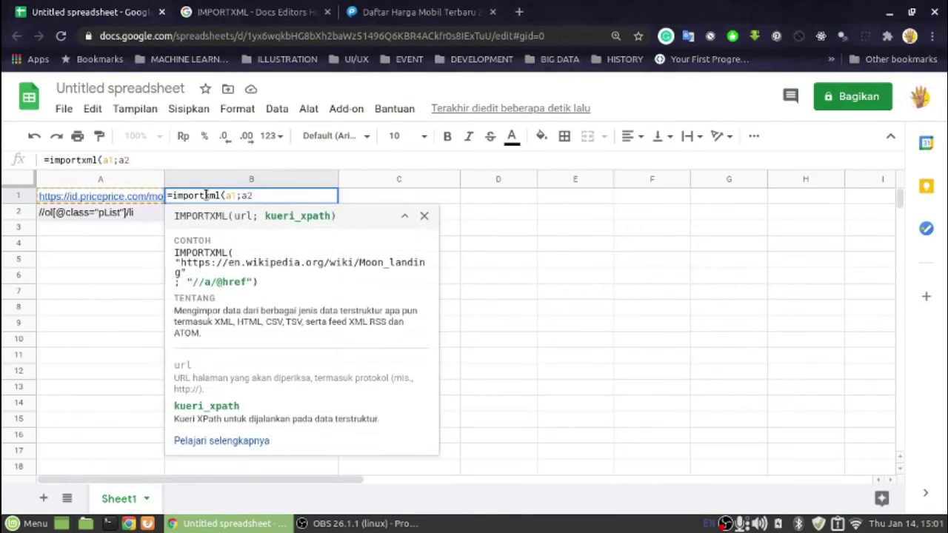
text())
key(Return)
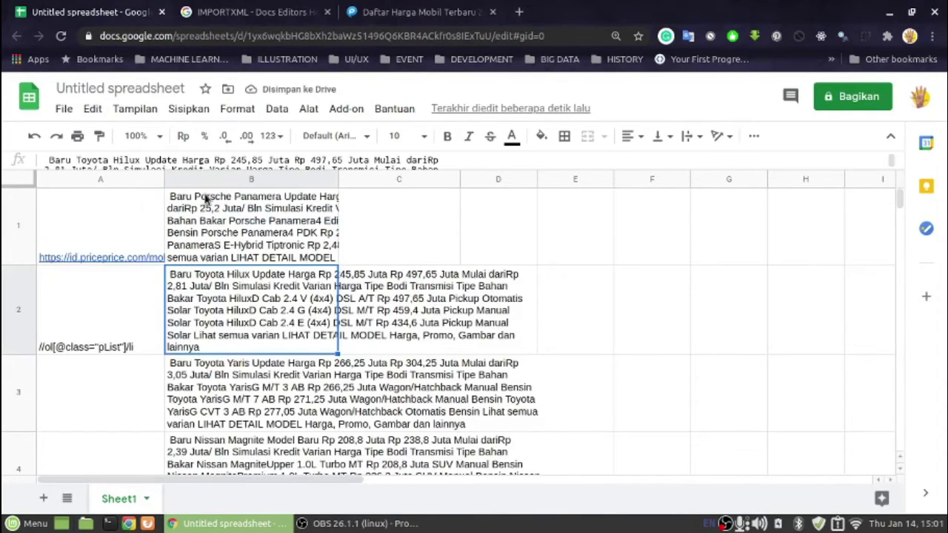
- Widen column B and review the imported car entries down to the page navigation text in the last row
drag(337, 180, 566, 180)
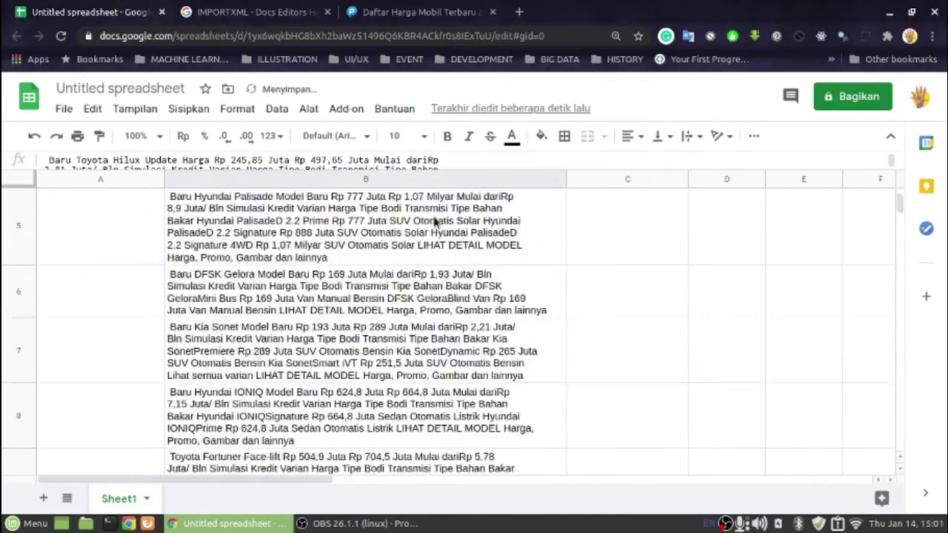
scroll(435, 222, down, 10)
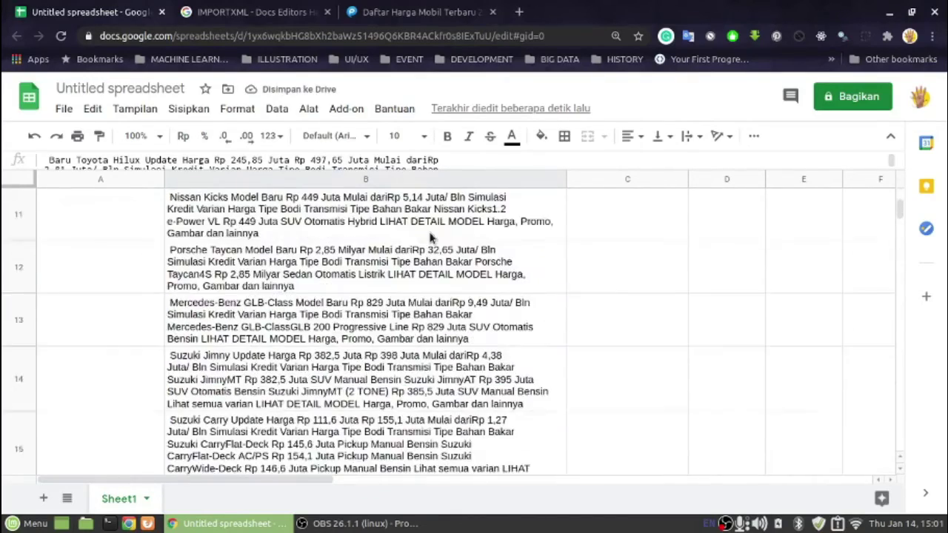
scroll(432, 237, up, 5)
click(402, 11)
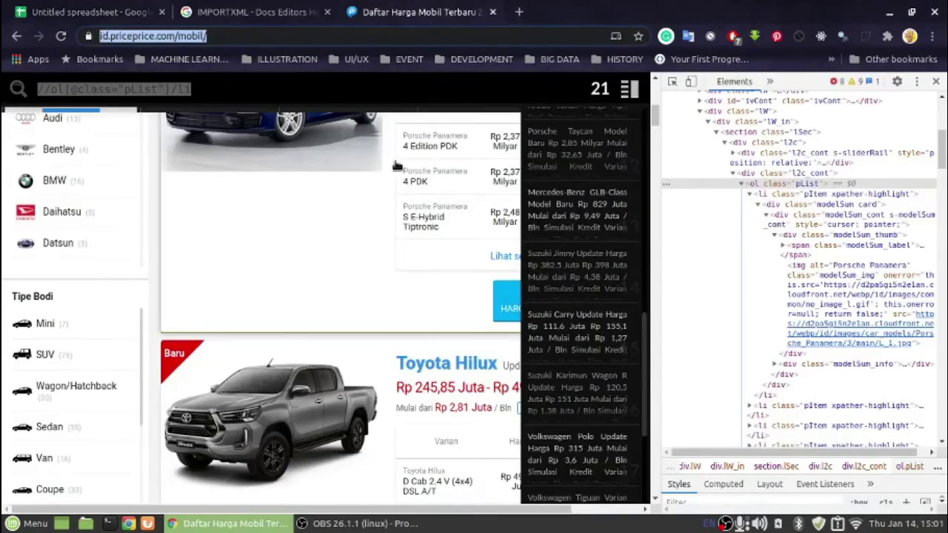
click(111, 11)
scroll(460, 293, down, 3)
scroll(461, 292, down, 3)
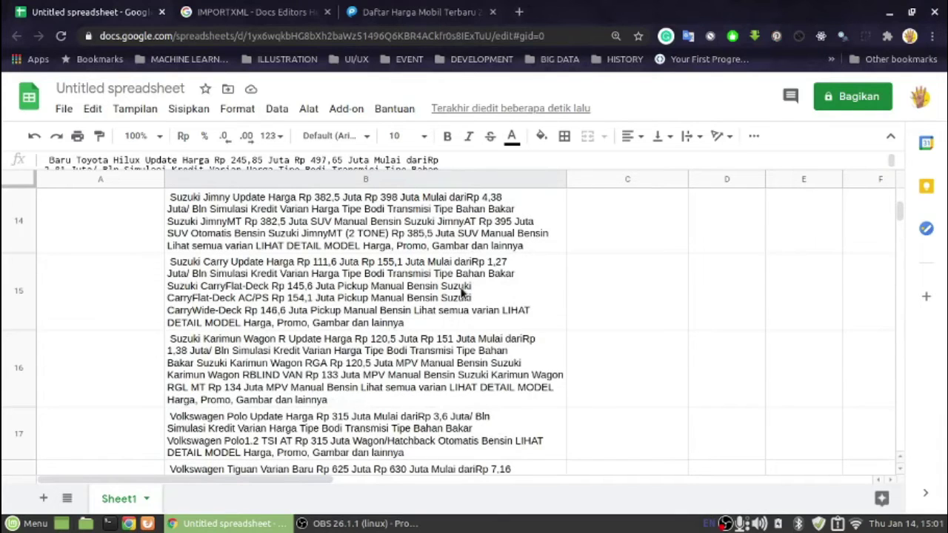
scroll(460, 293, down, 3)
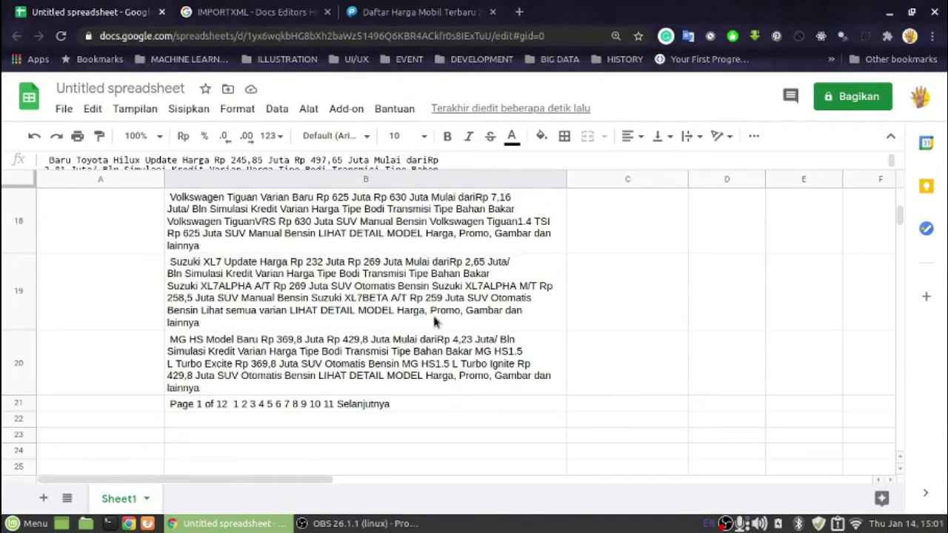
click(364, 406)
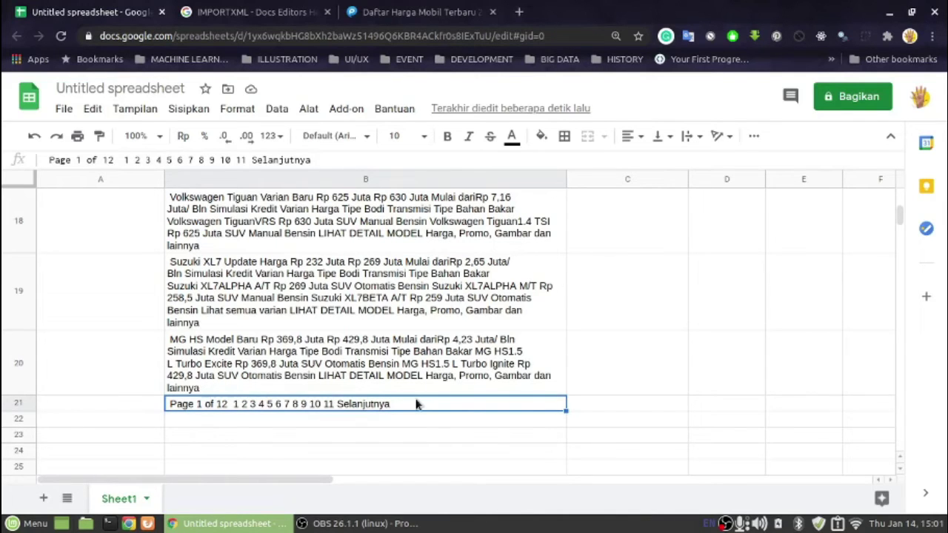
- Inspect the page navigation block below the last car listing on the car price page to locate its element in the HTML
click(433, 8)
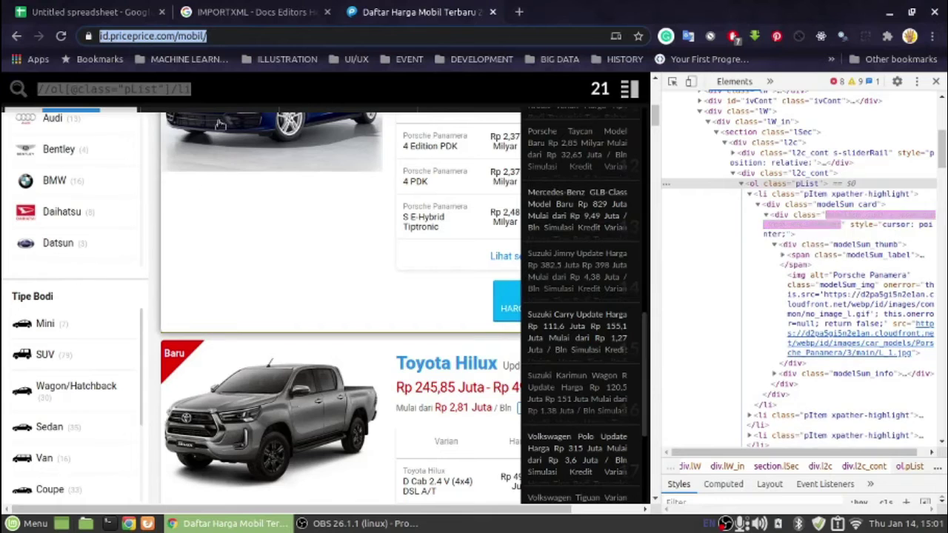
click(225, 89)
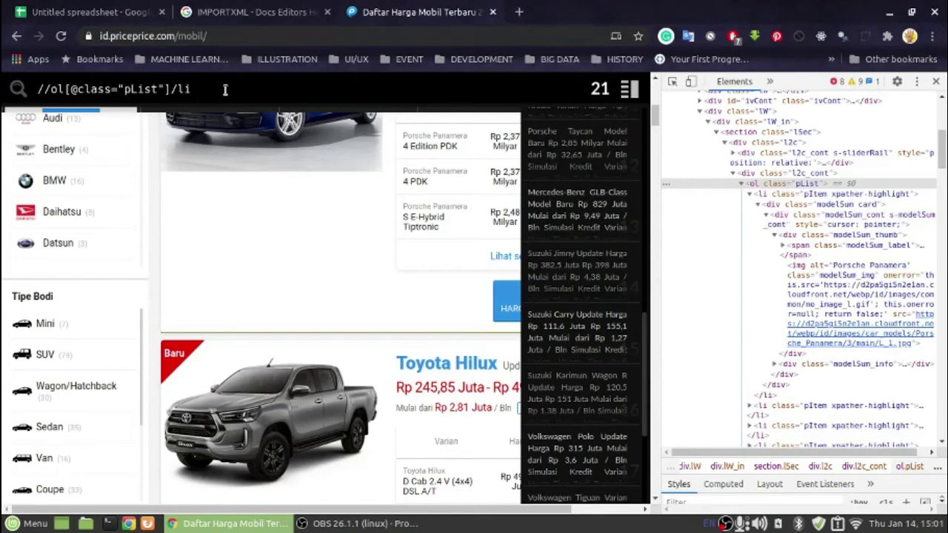
scroll(709, 249, down, 7)
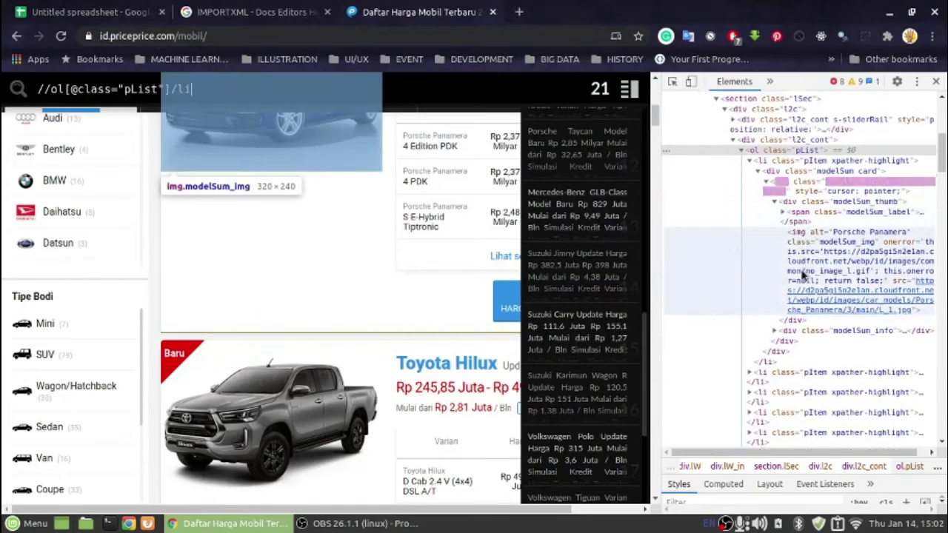
scroll(785, 271, down, 1)
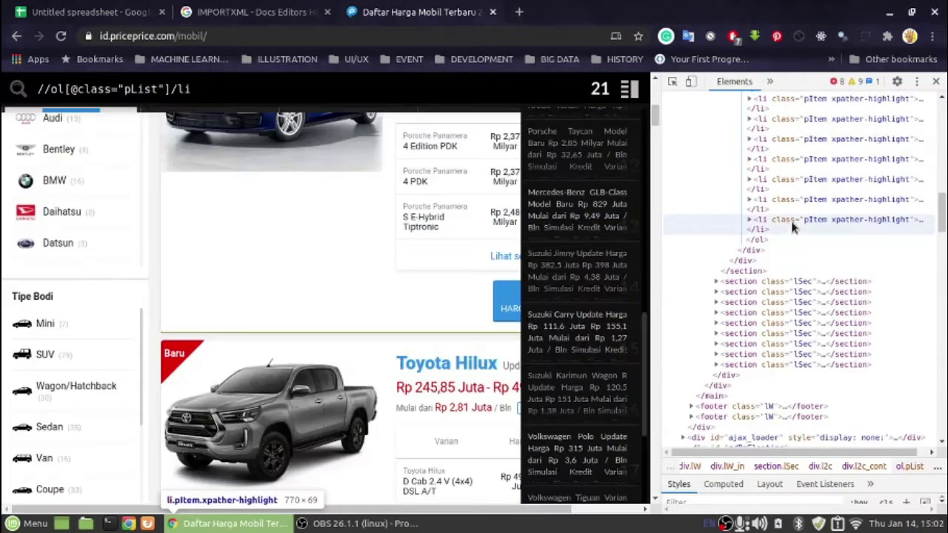
scroll(348, 293, down, 3)
scroll(400, 326, down, 20)
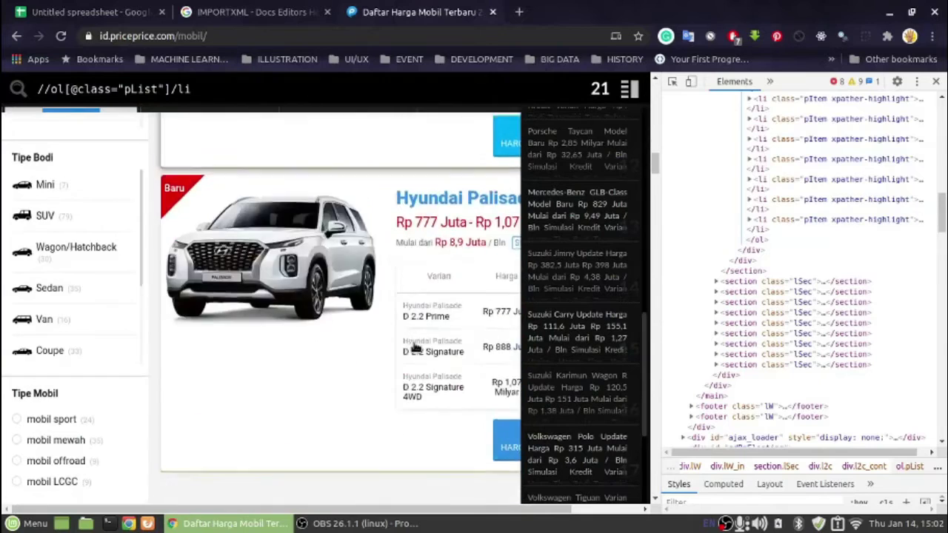
scroll(420, 340, down, 20)
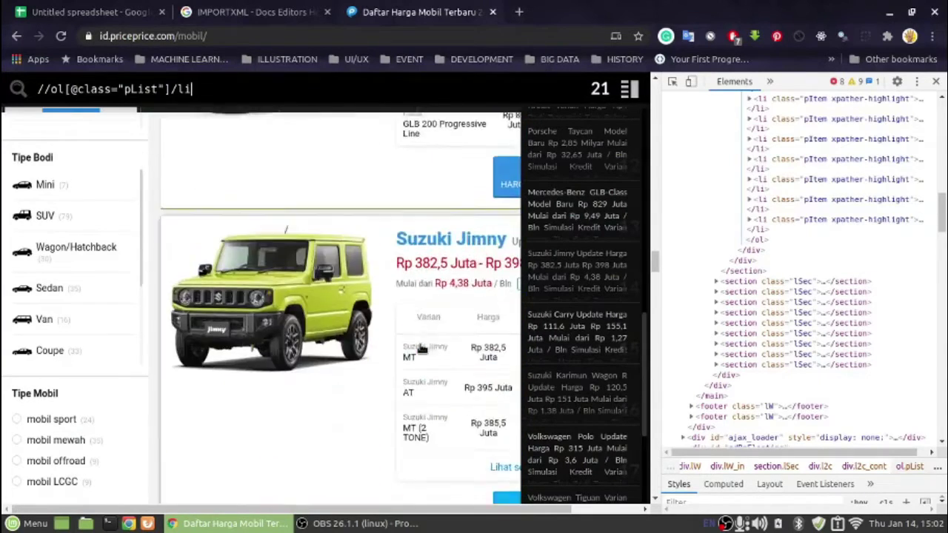
scroll(419, 349, down, 10)
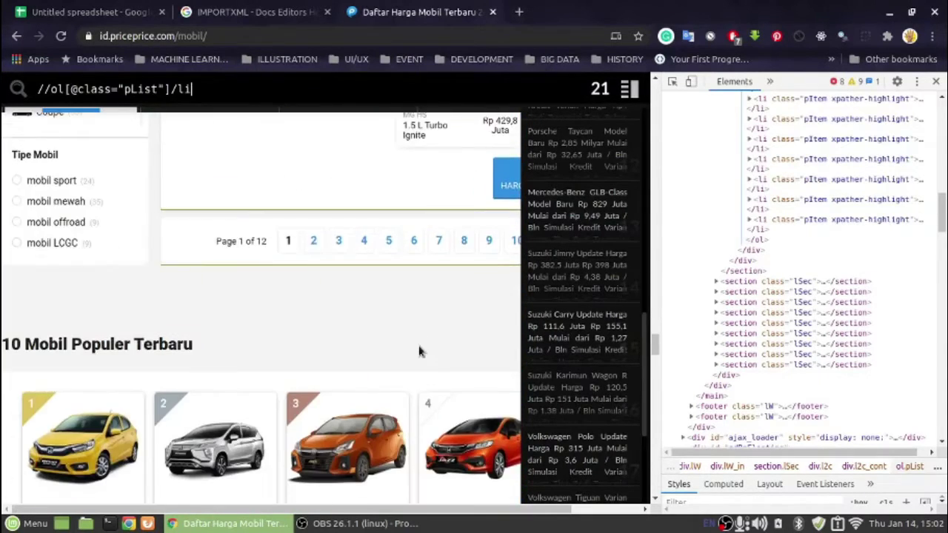
scroll(415, 338, up, 2)
click(672, 82)
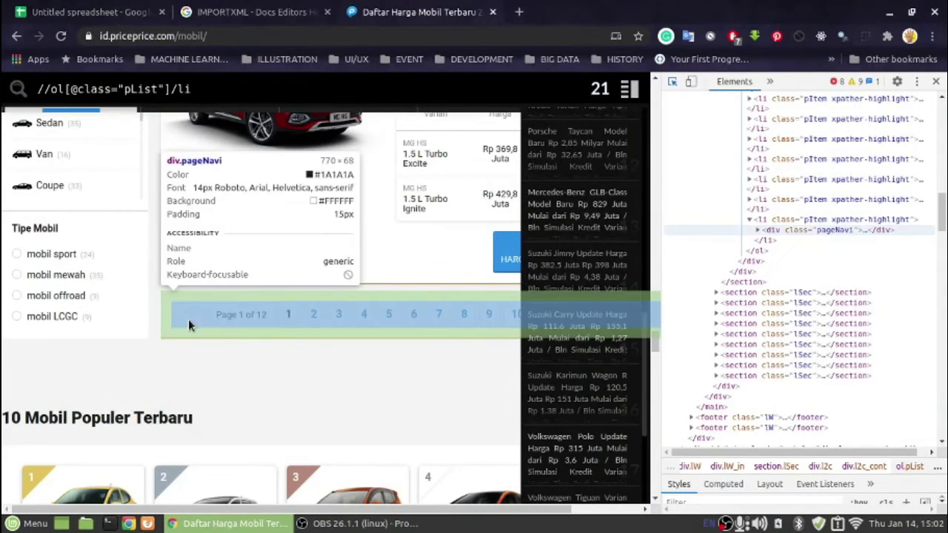
click(188, 319)
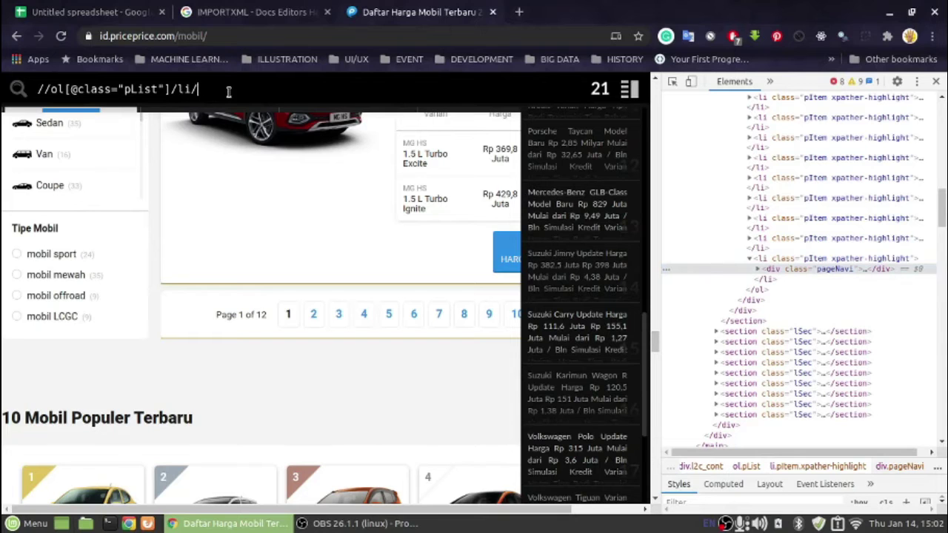
text(div)
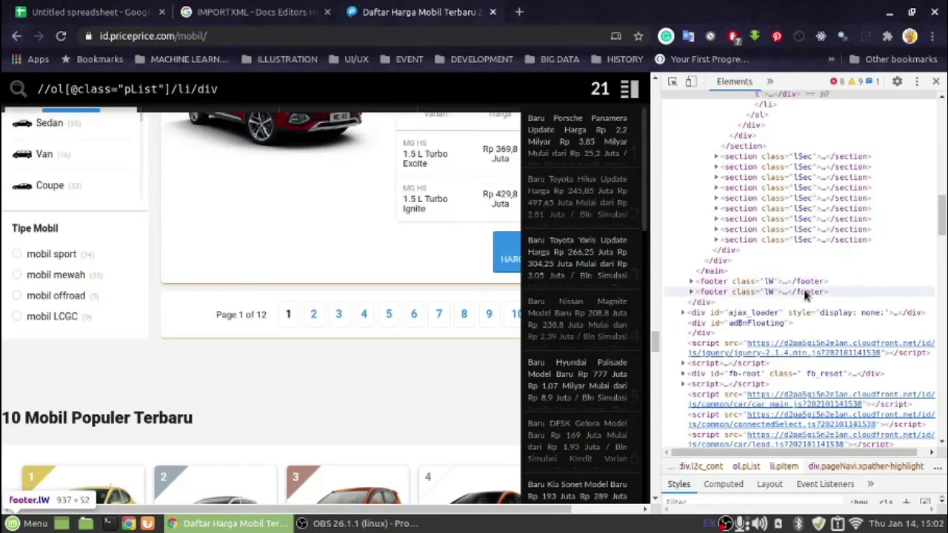
scroll(755, 222, up, 3)
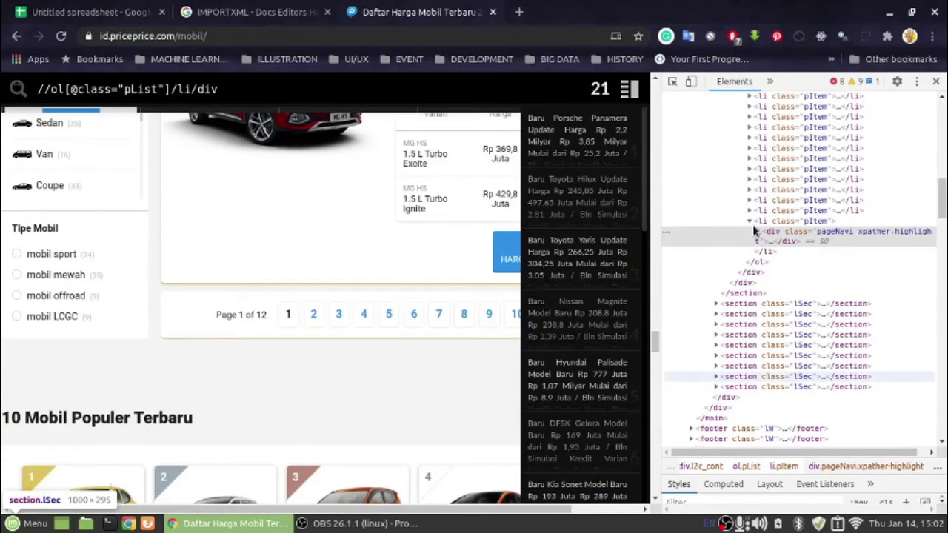
click(757, 234)
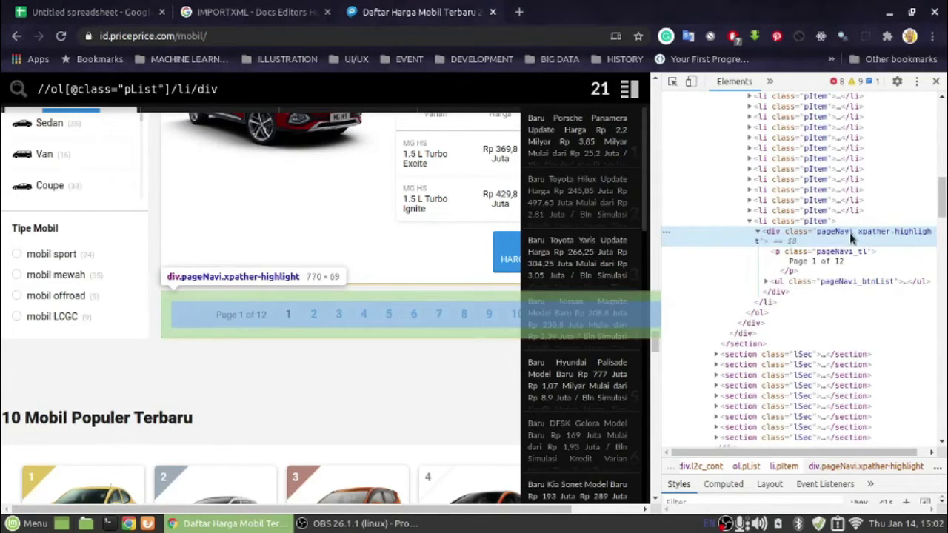
scroll(849, 232, up, 5)
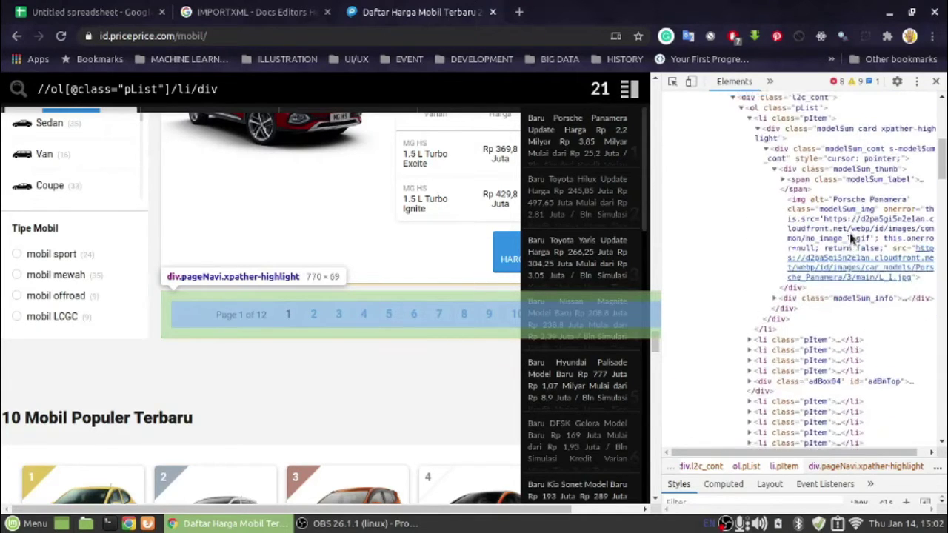
scroll(849, 233, up, 3)
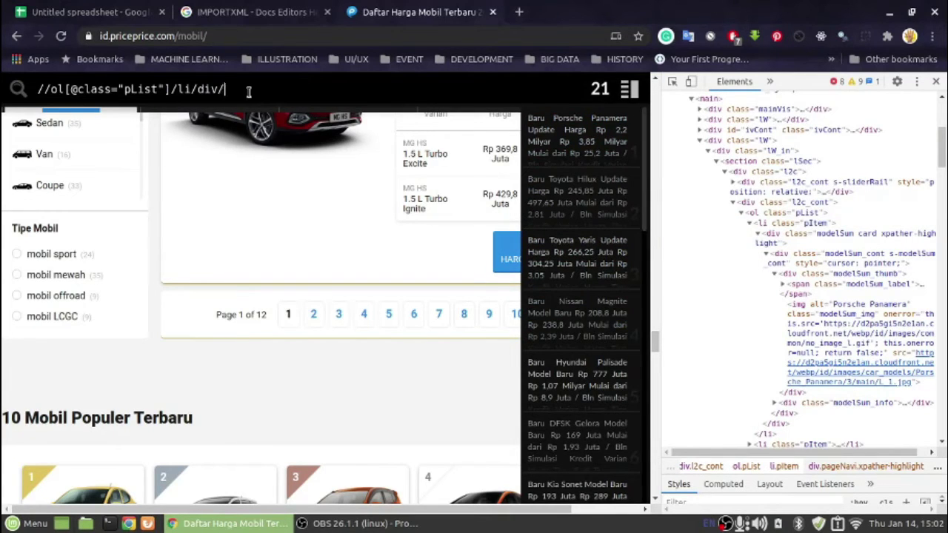
key(BackSpace)
text({)
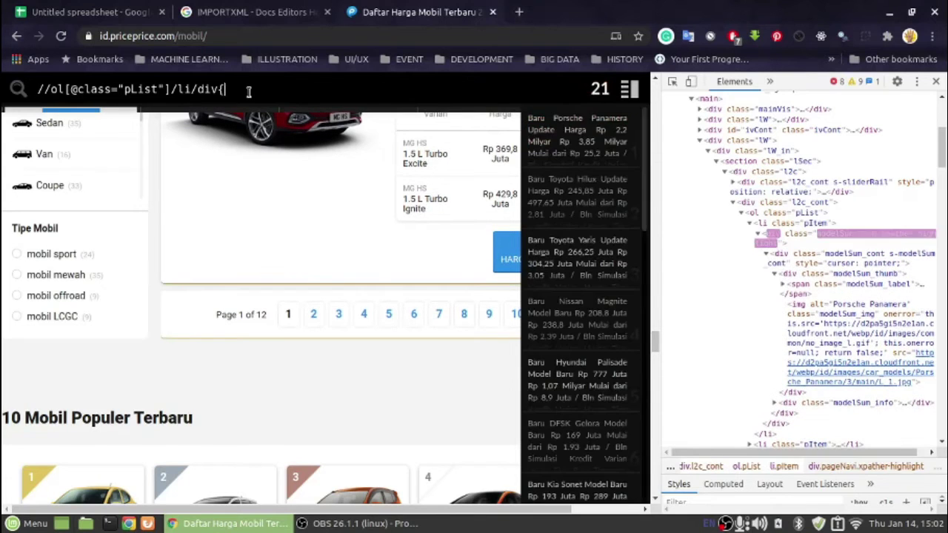
text(})
key(BackSpace)
key(BackSpace)
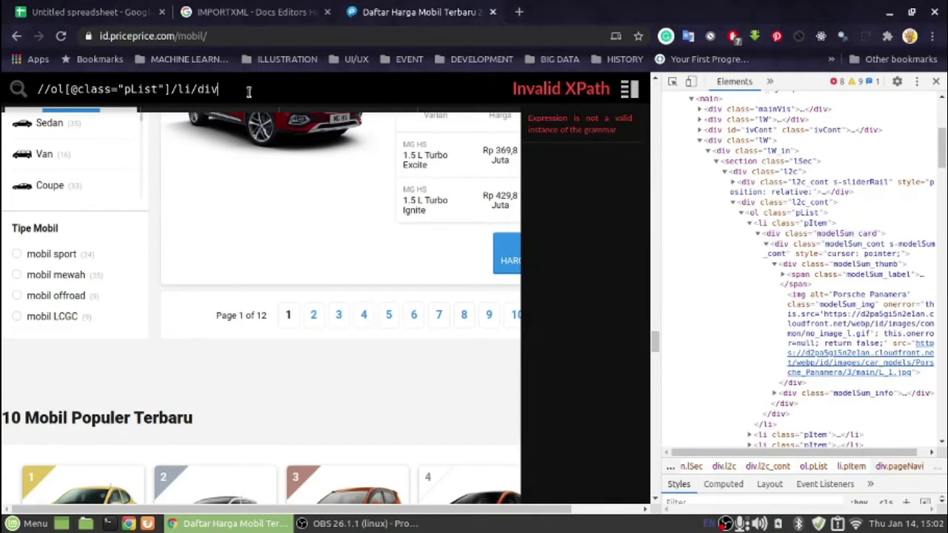
text([])
key(Left)
text(@class="")
key(Left)
text(model)
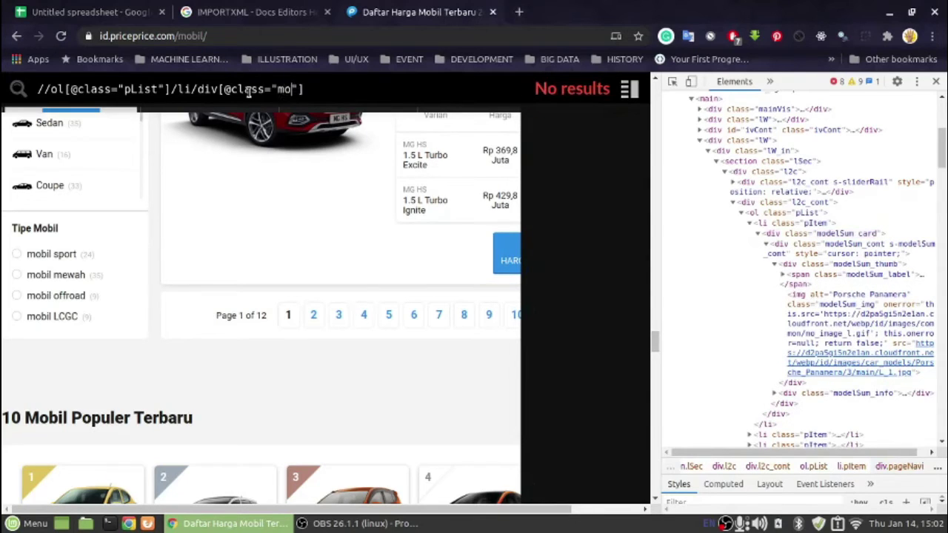
text(Sum card)
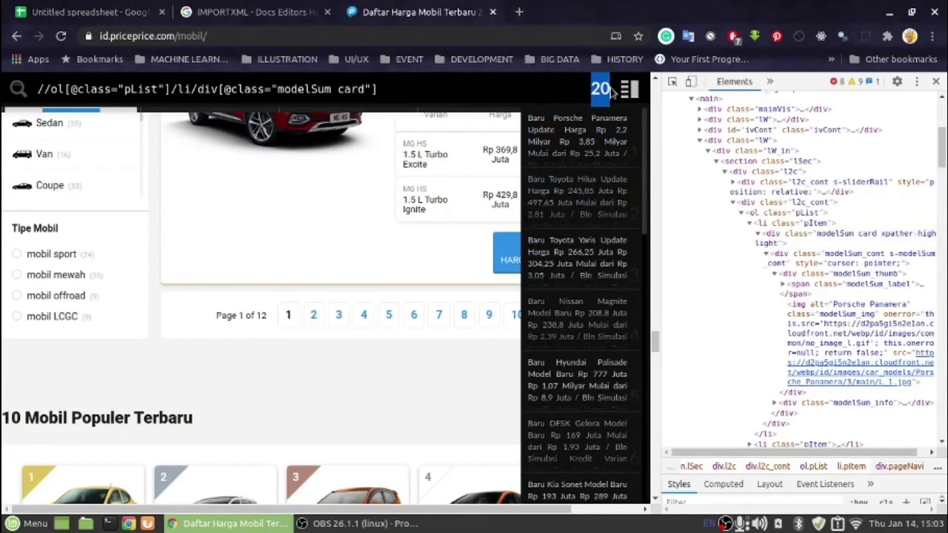
click(65, 9)
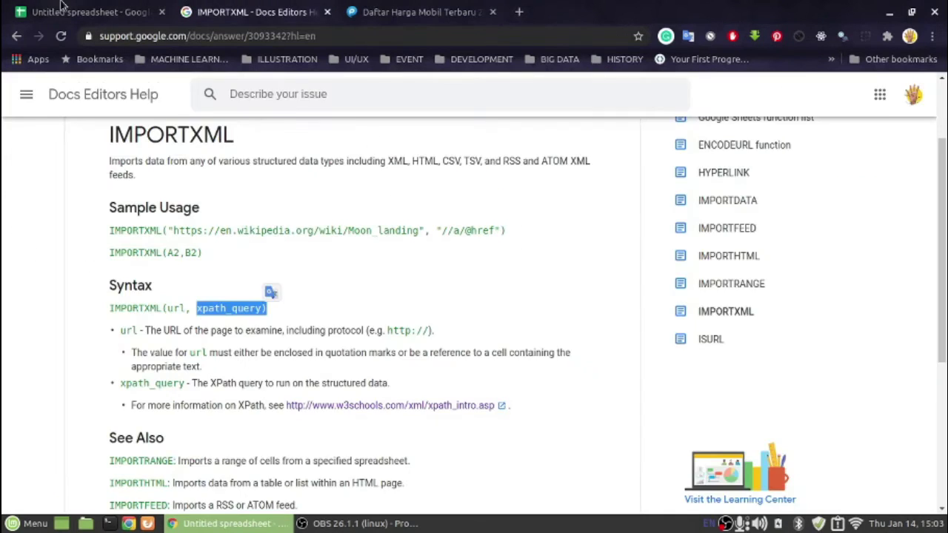
click(459, 9)
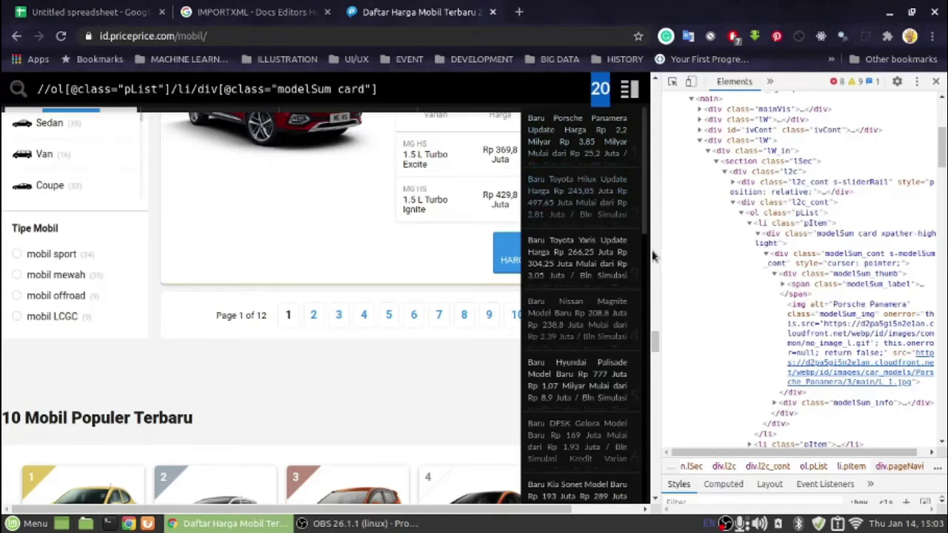
drag(400, 94, 52, 79)
key(ctrl+c)
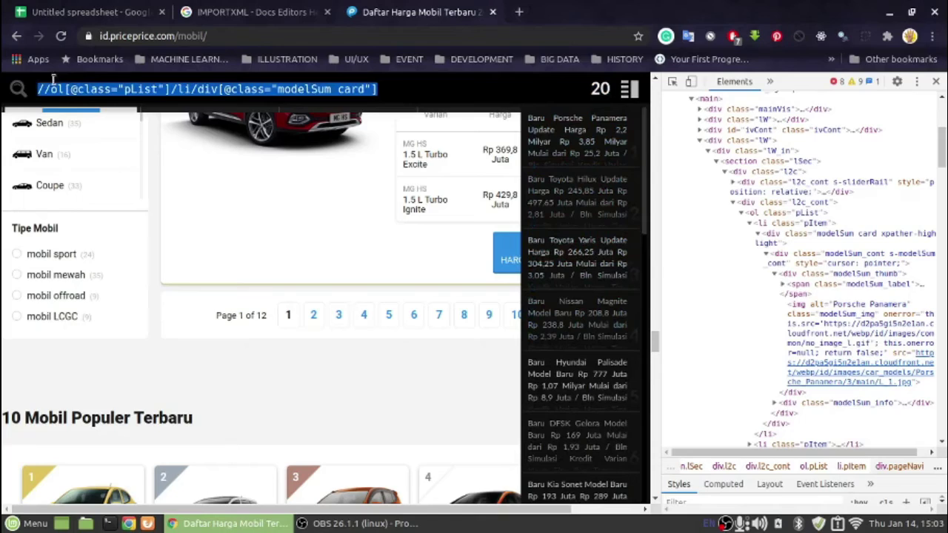
key(ctrl+1)
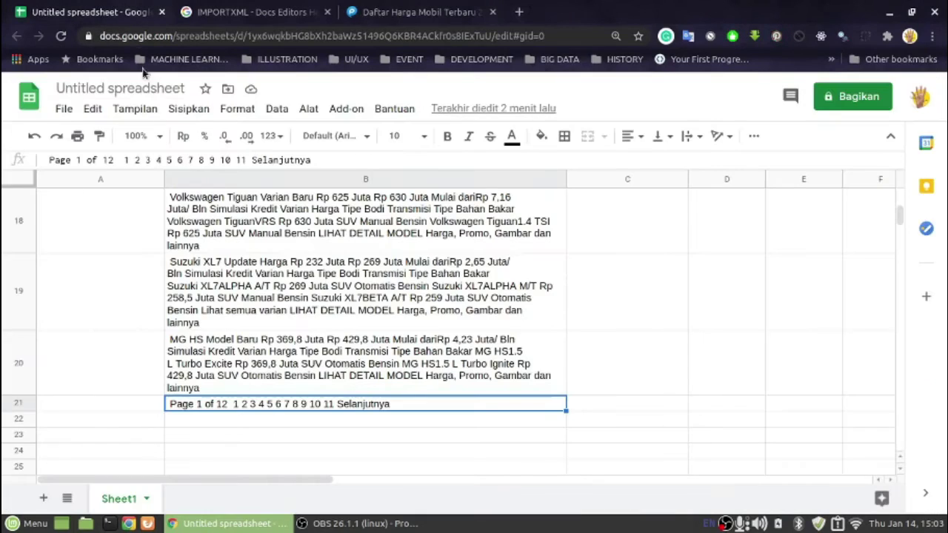
scroll(106, 309, up, 15)
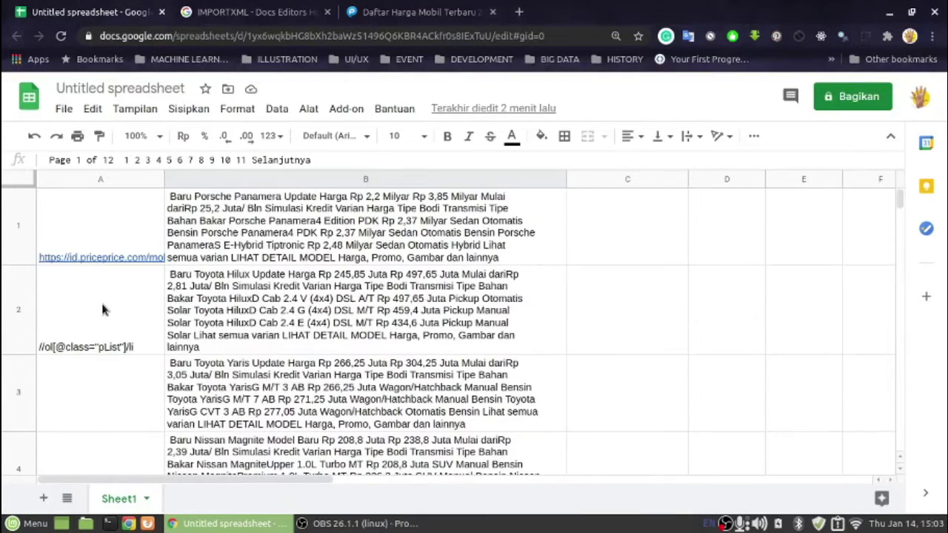
click(118, 346)
drag(239, 158, 4, 129)
key(ctrl+v)
key(Return)
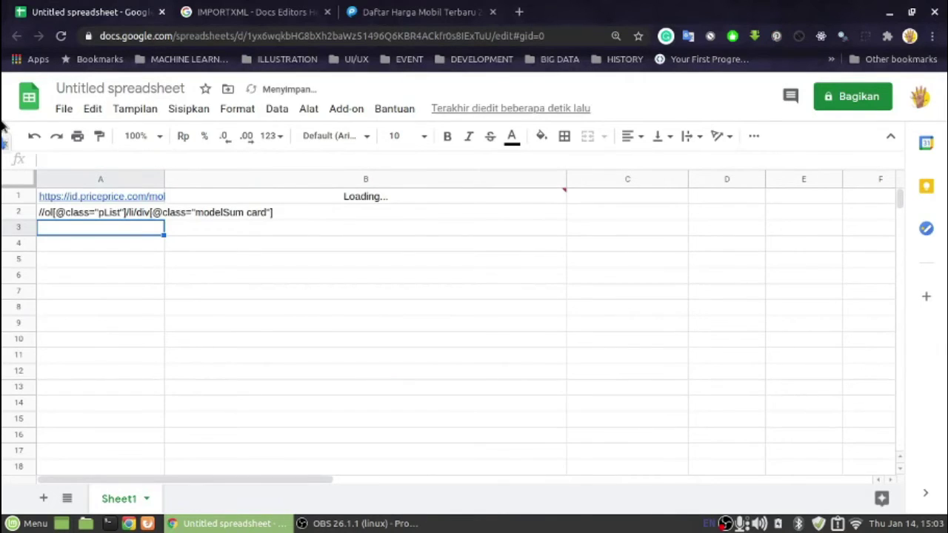
scroll(278, 378, down, 5)
scroll(280, 376, down, 3)
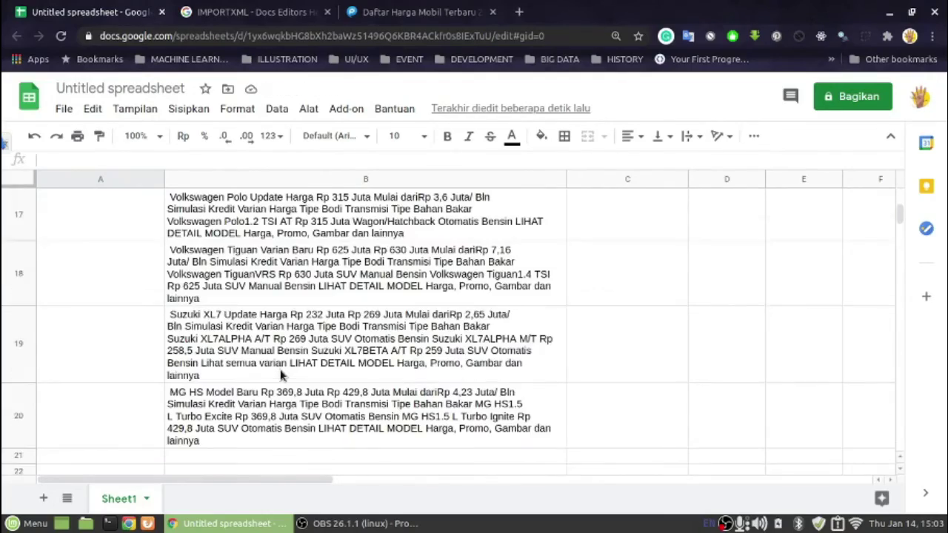
scroll(279, 375, up, 10)
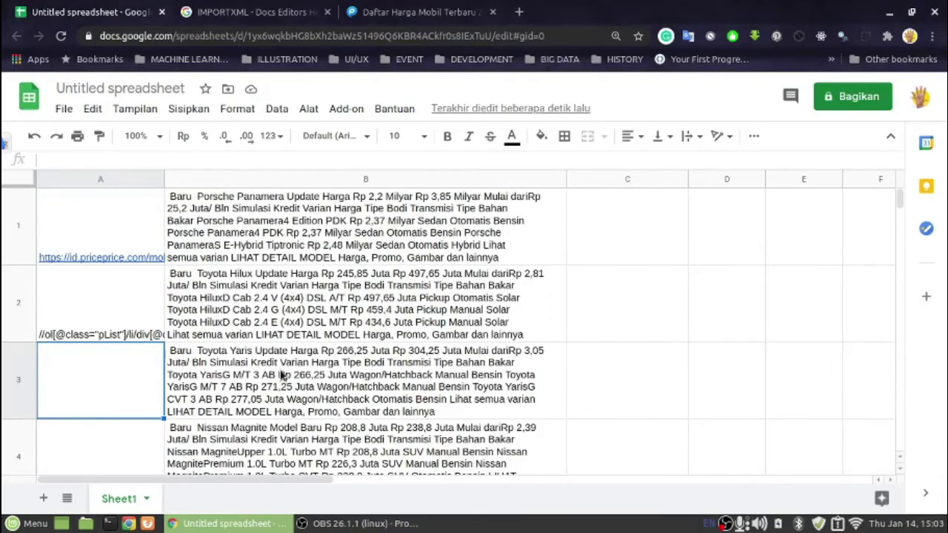
- Close the developer tools on the car price page, then clear the XPath query and close its search bar
click(424, 9)
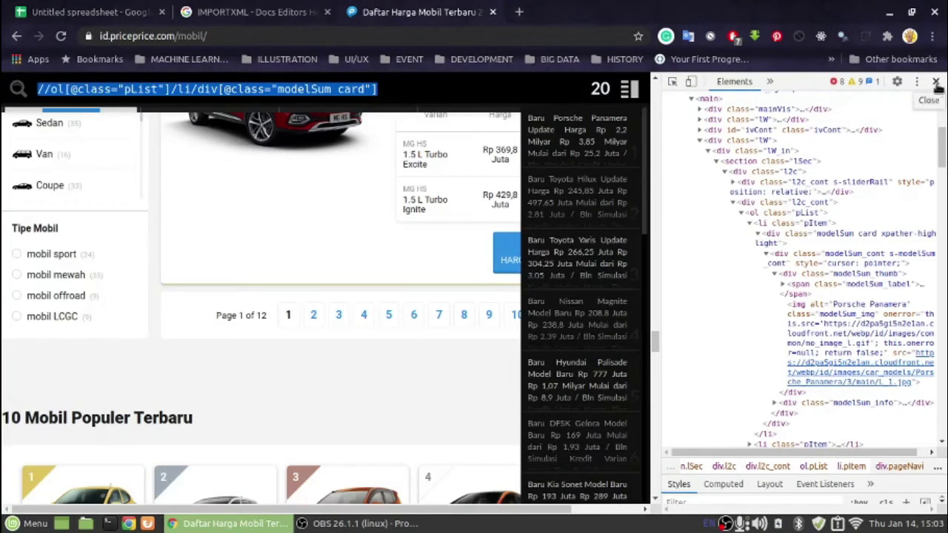
click(935, 82)
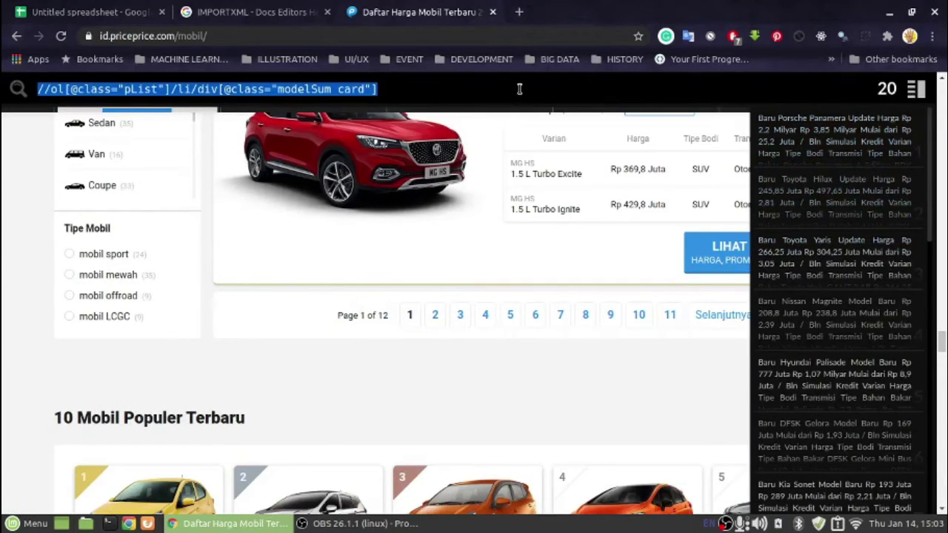
click(519, 89)
key(BackSpace)
key(BackSpace)
key(BackSpace)
key(BackSpace)
key(BackSpace)
key(BackSpace)
key(BackSpace)
key(BackSpace)
key(BackSpace)
key(BackSpace)
key(BackSpace)
key(BackSpace)
key(BackSpace)
key(BackSpace)
key(BackSpace)
key(BackSpace)
key(BackSpace)
key(BackSpace)
key(BackSpace)
key(BackSpace)
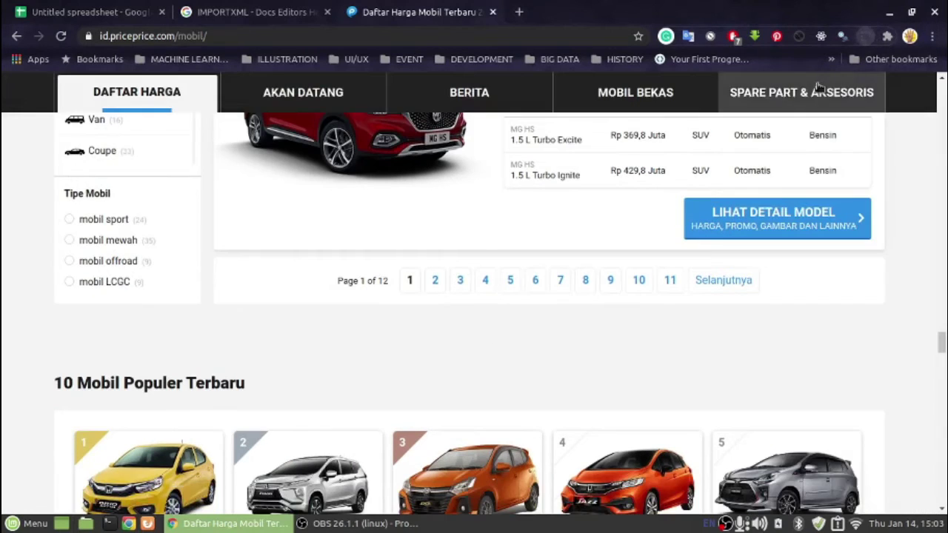
click(865, 35)
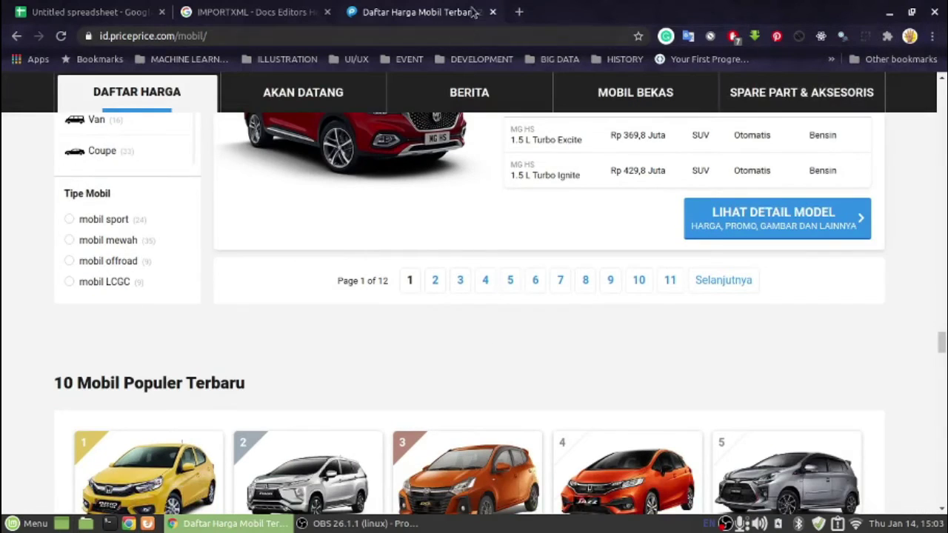
- Search for selectorgadget in a new tab and open the SelectorGadget extension's page in the Chrome Web Store
click(515, 13)
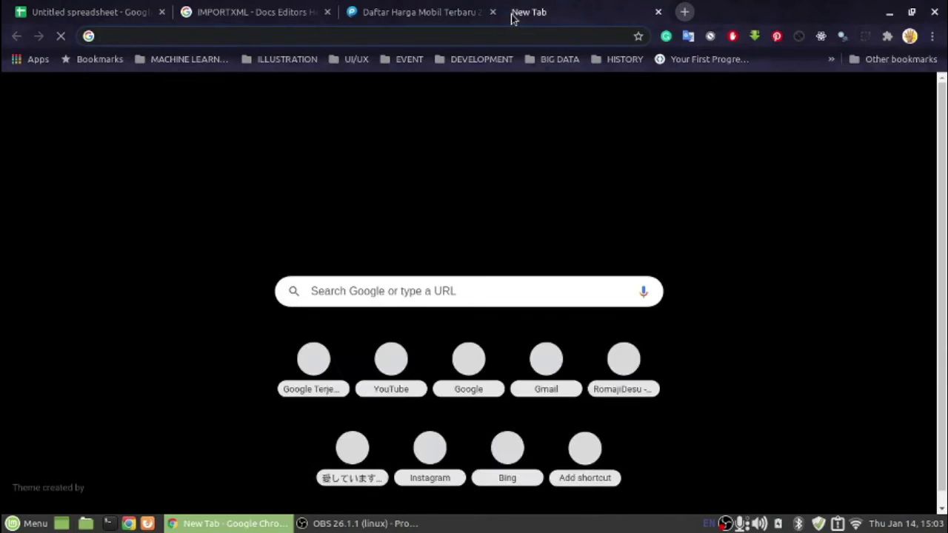
text(selectorgadget)
key(Return)
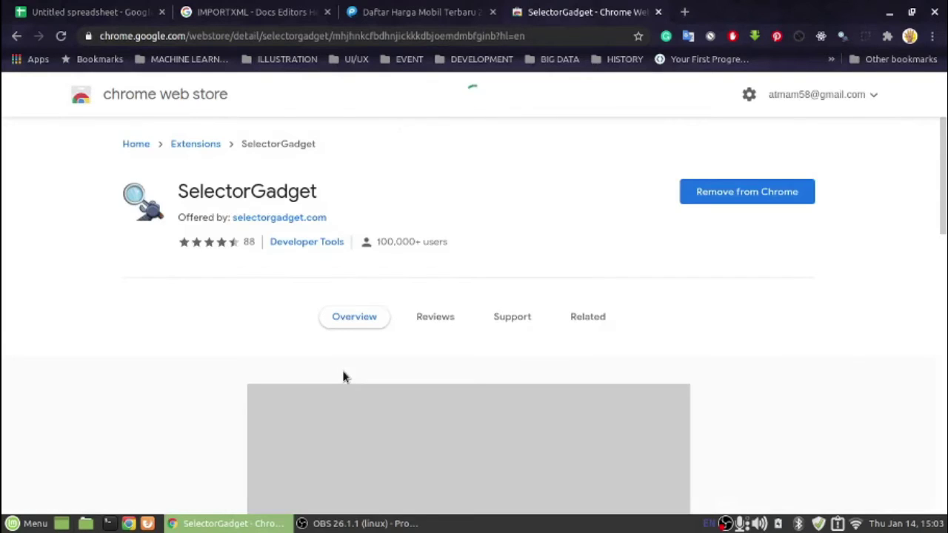
- Return to the car price page and start SelectorGadget on it
click(380, 6)
scroll(442, 228, up, 6)
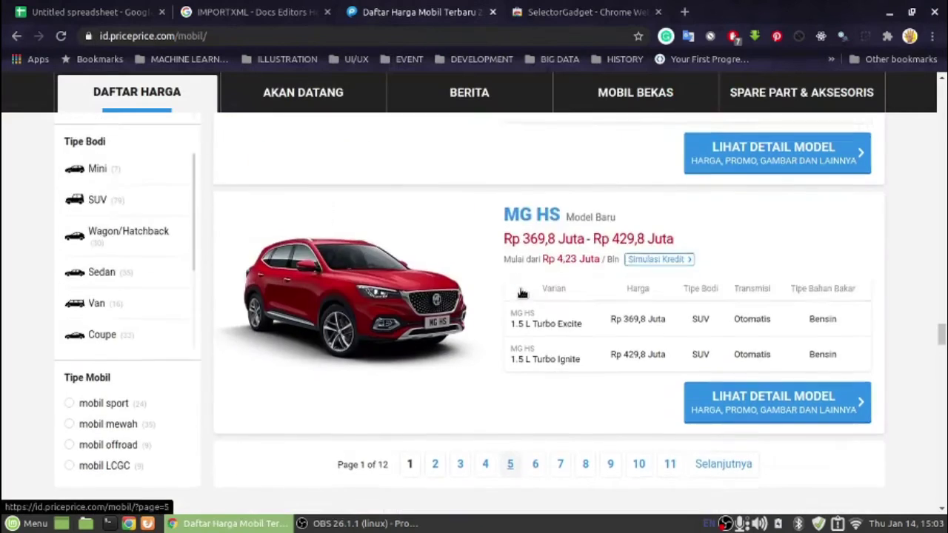
scroll(522, 300, up, 15)
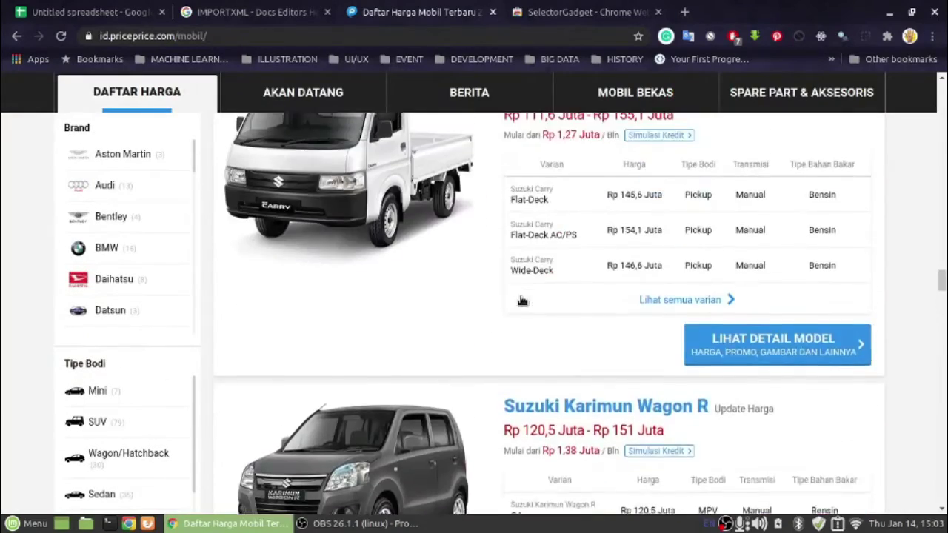
scroll(522, 300, up, 15)
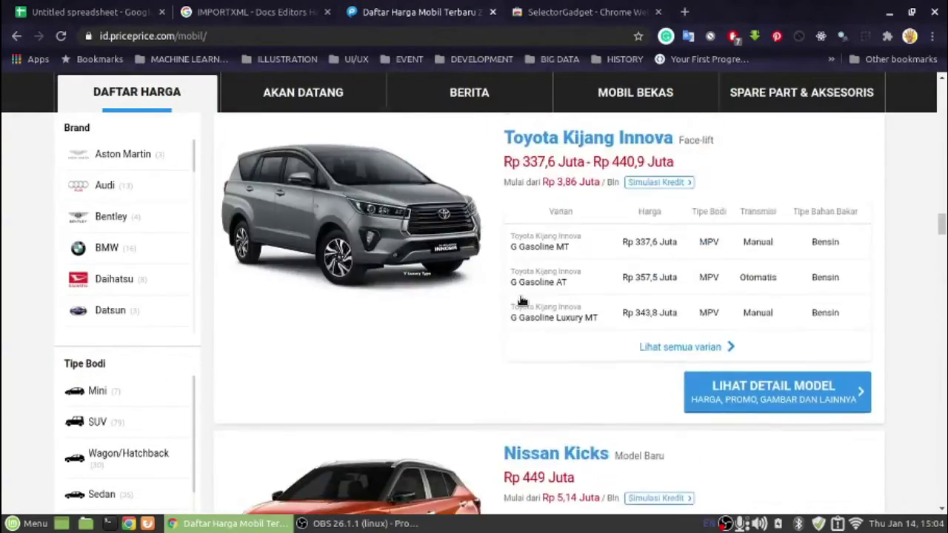
scroll(522, 300, up, 15)
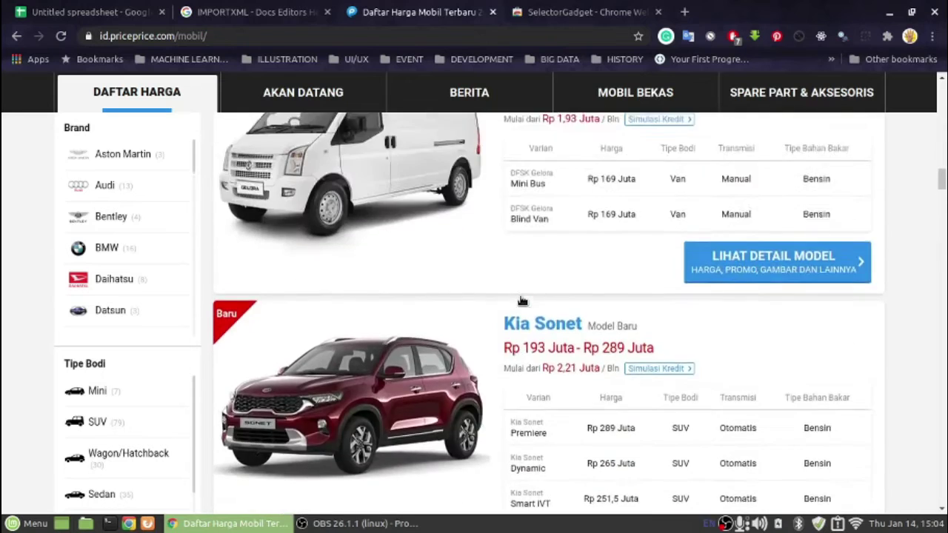
scroll(522, 300, up, 8)
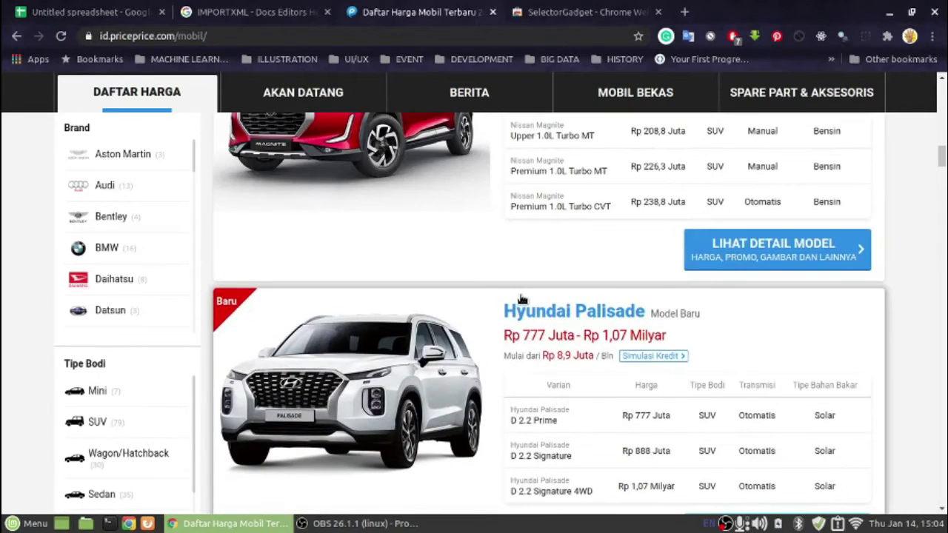
scroll(522, 300, up, 3)
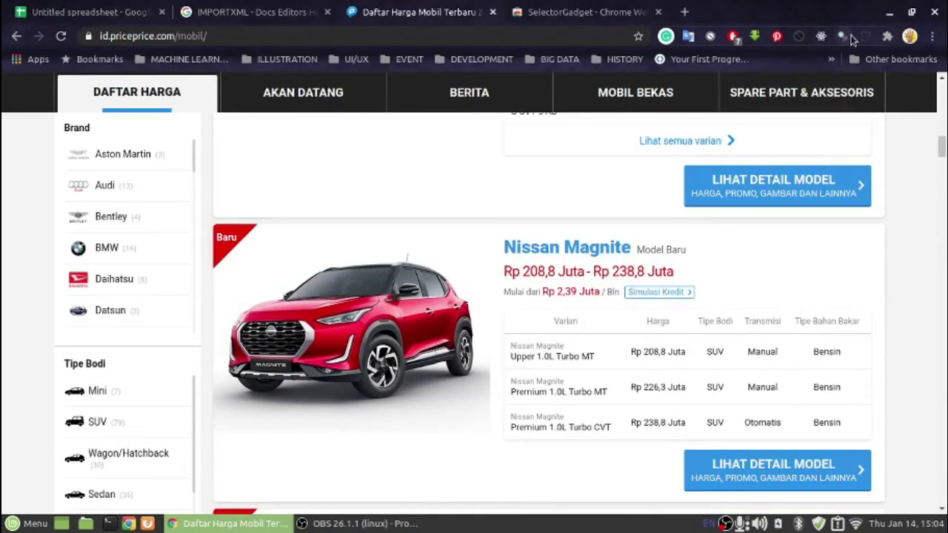
click(844, 37)
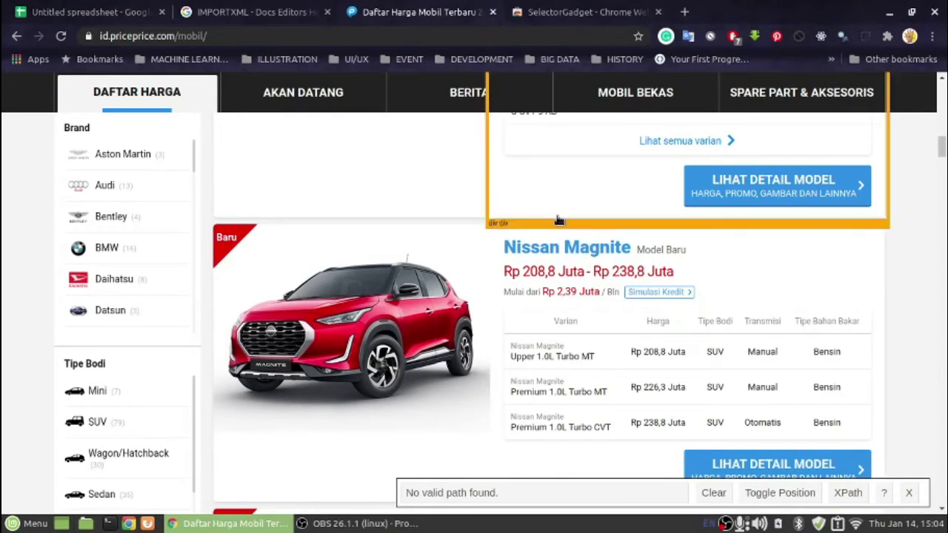
- Select the details block of the first listing, Porsche Panamera, with SelectorGadget and check which blocks down the page are matched
scroll(667, 334, up, 12)
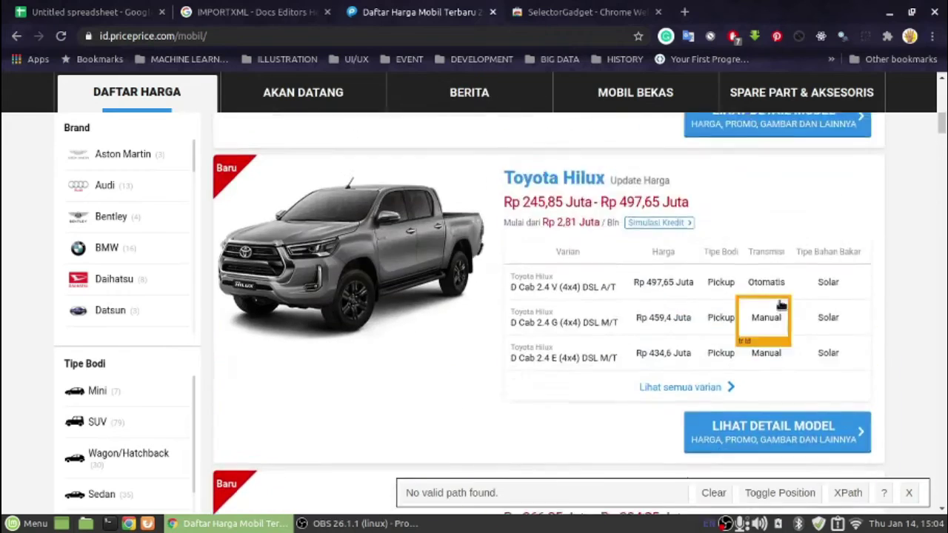
scroll(729, 296, up, 3)
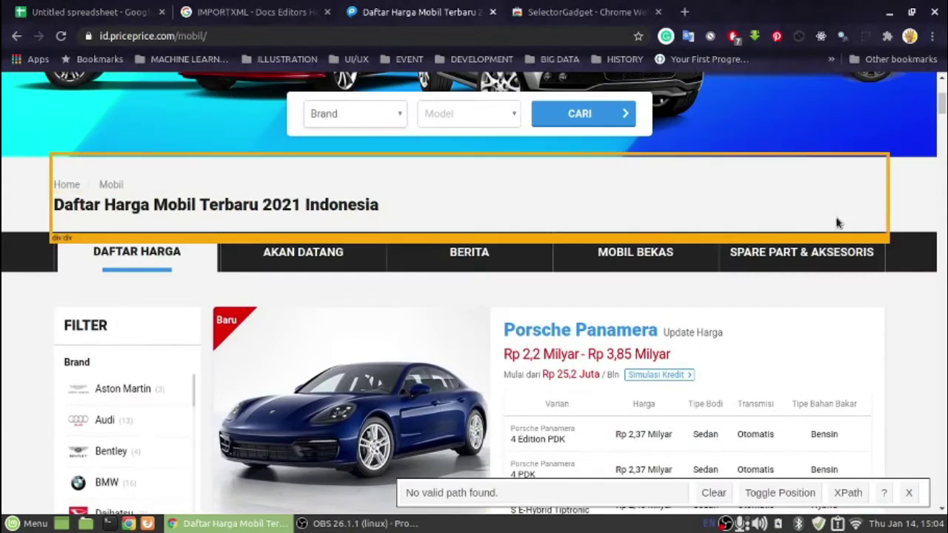
click(811, 333)
scroll(659, 271, down, 10)
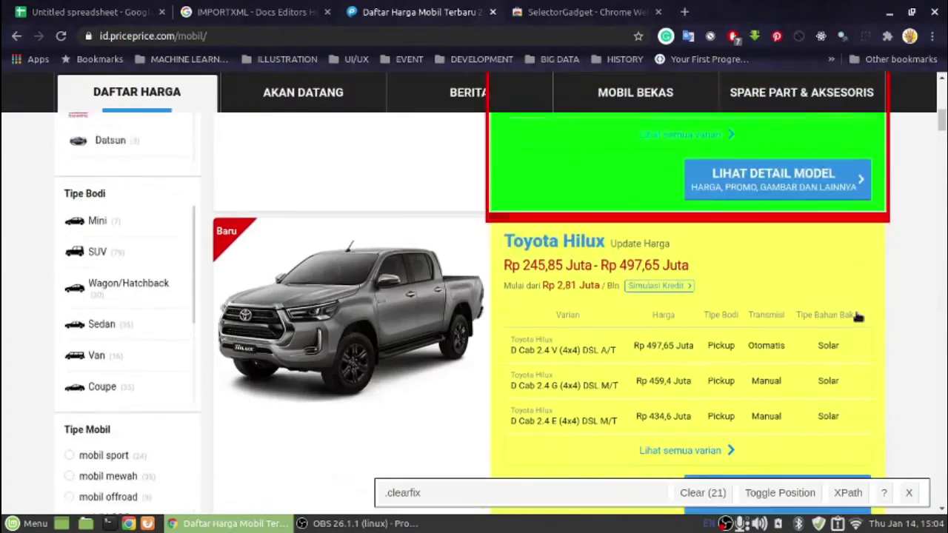
scroll(659, 271, up, 10)
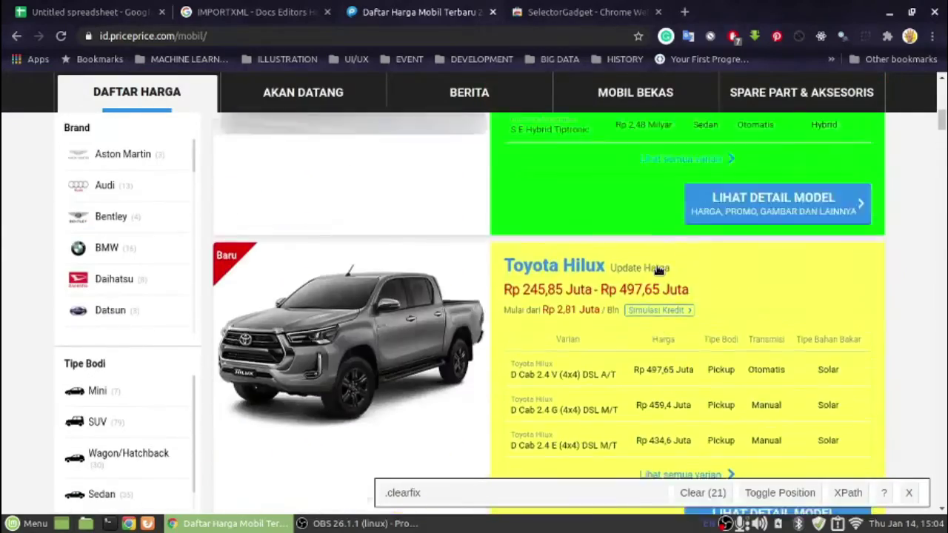
scroll(658, 270, down, 4)
scroll(658, 269, down, 20)
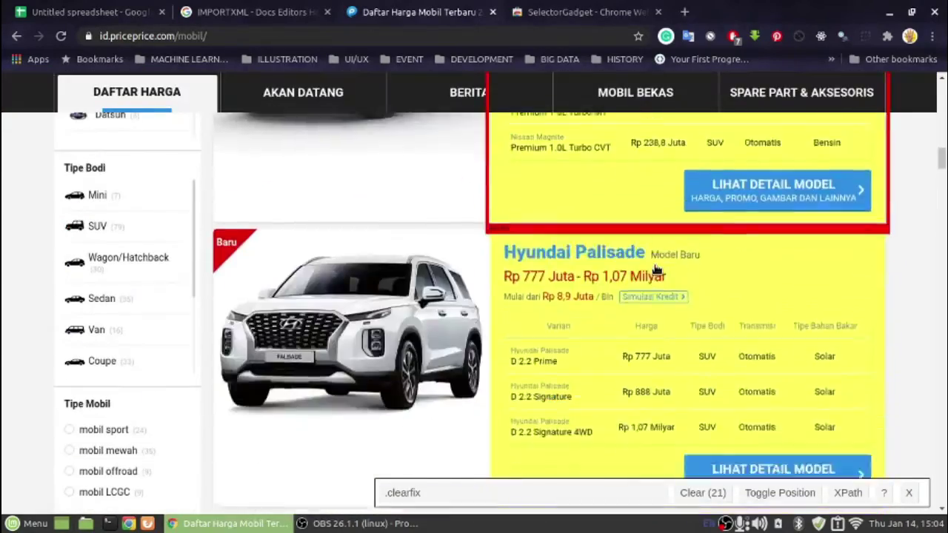
scroll(655, 271, down, 20)
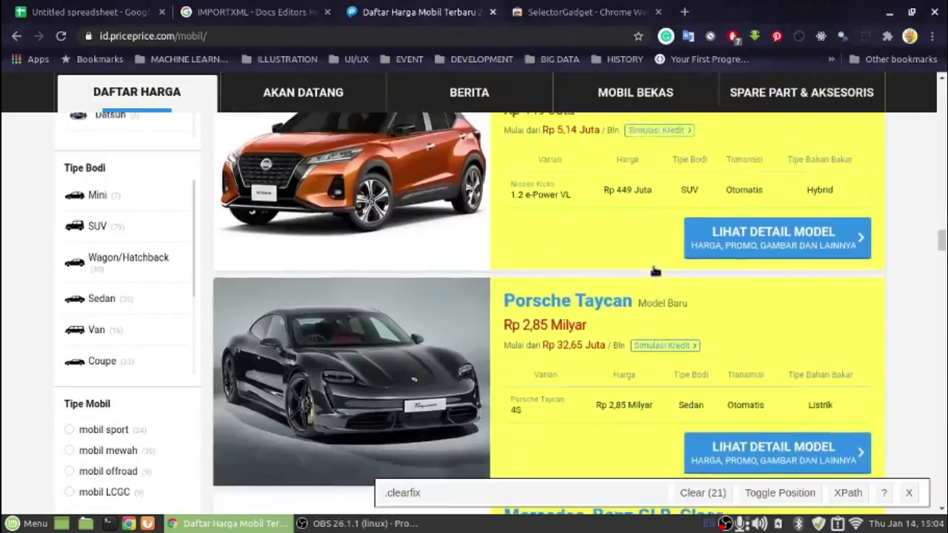
scroll(652, 275, down, 20)
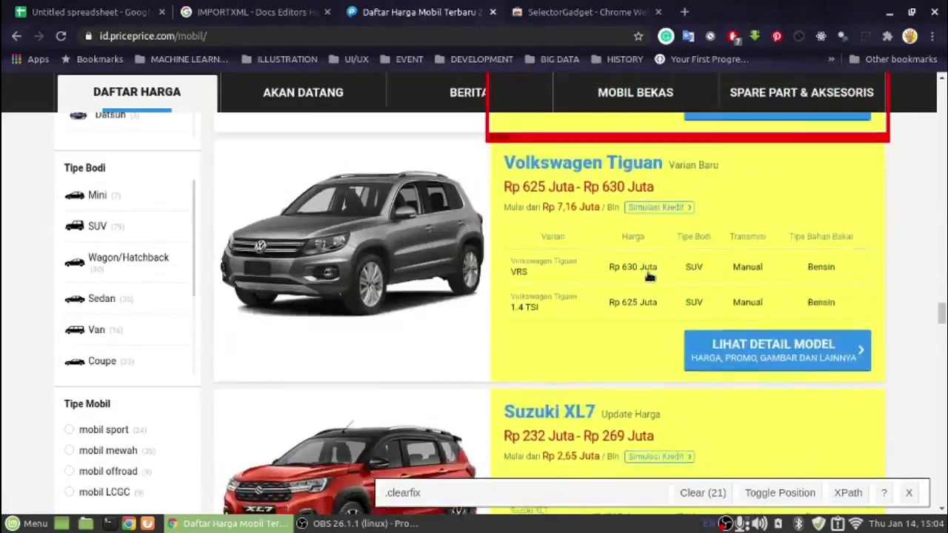
- Exclude the 10 Mobil Populer Terbaru grid from the SelectorGadget selection and check the last car listings above it
scroll(649, 276, up, 3)
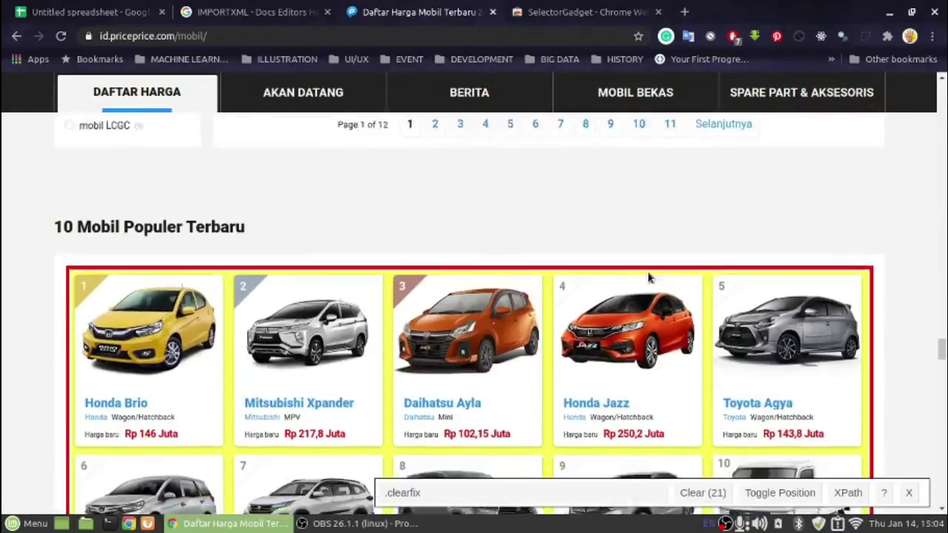
scroll(457, 393, down, 4)
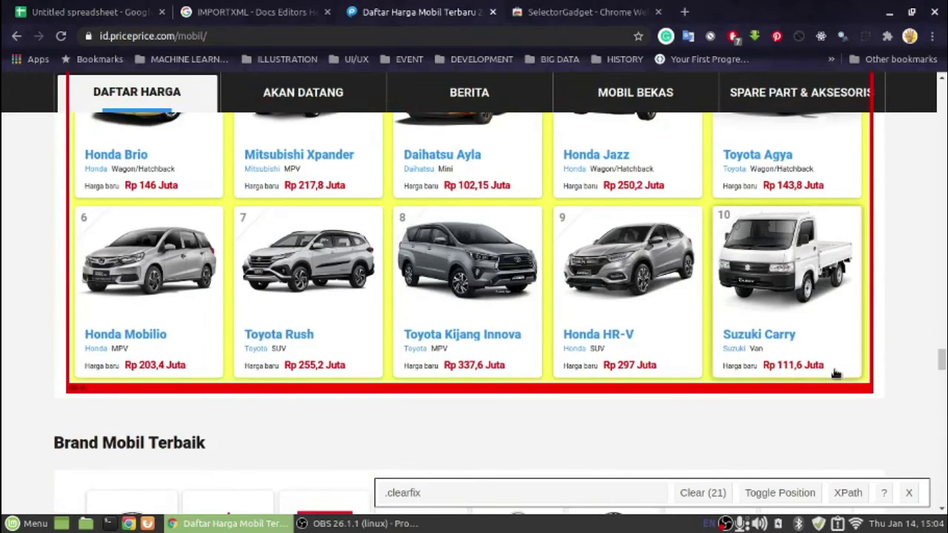
click(868, 374)
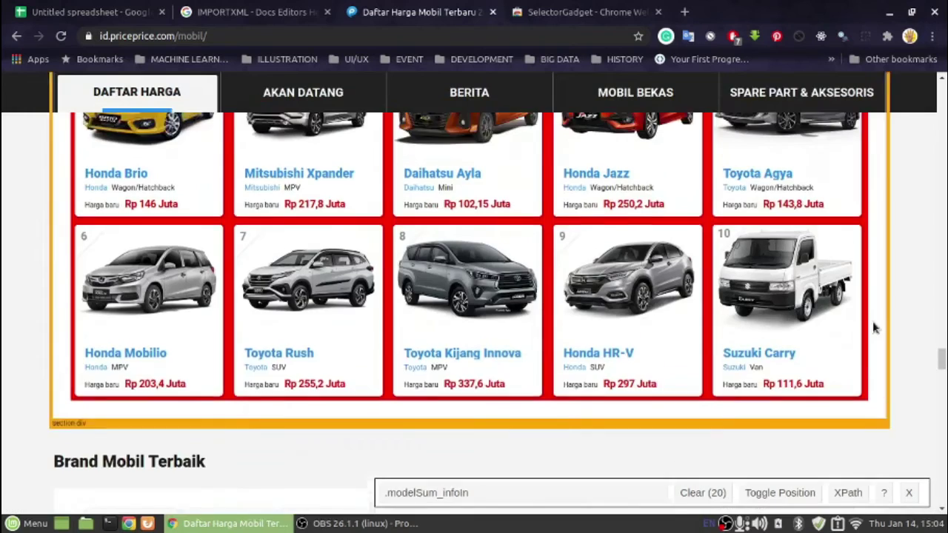
scroll(871, 320, up, 5)
scroll(868, 326, up, 2)
scroll(870, 328, up, 2)
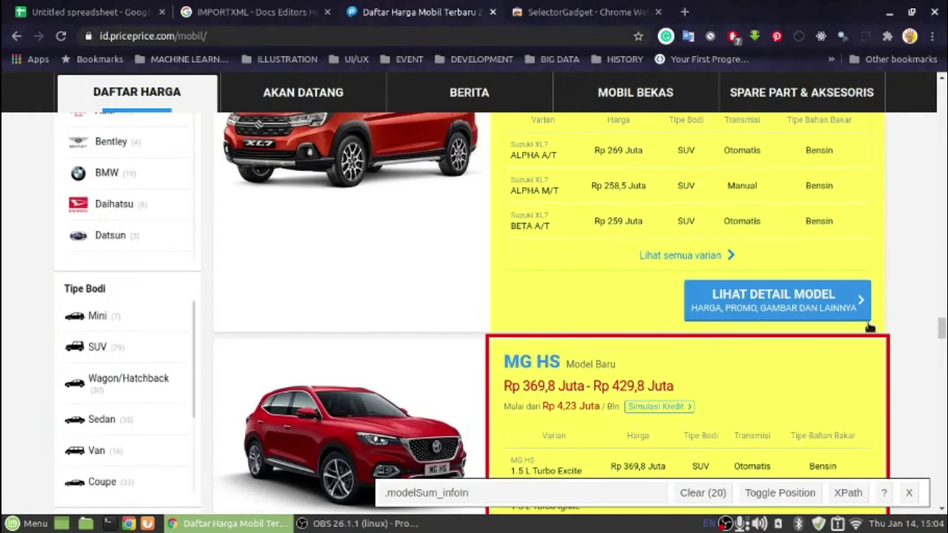
- Try to copy the .modelSum_infoIn selector as an XPath and replace the query in cell A2 of the spreadsheet with it
click(842, 495)
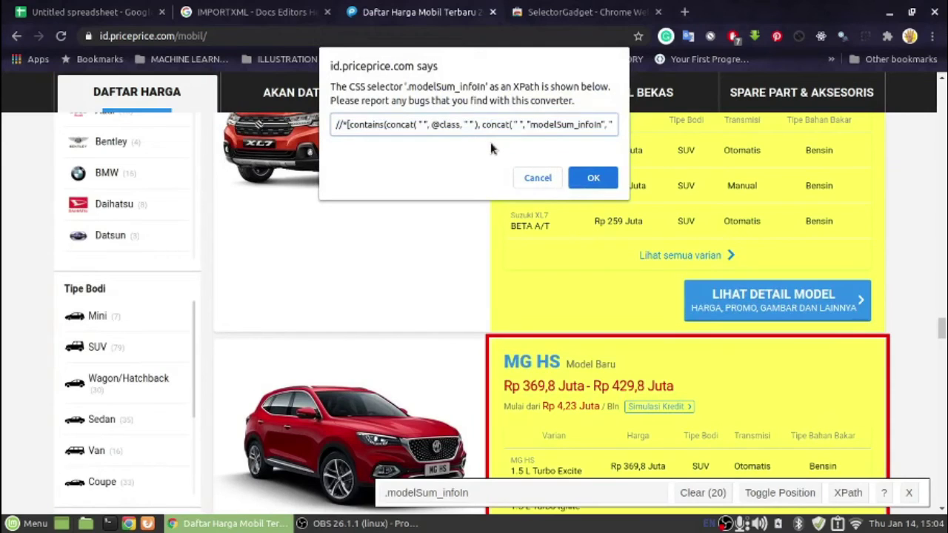
key(ctrl+a)
key(ctrl+c)
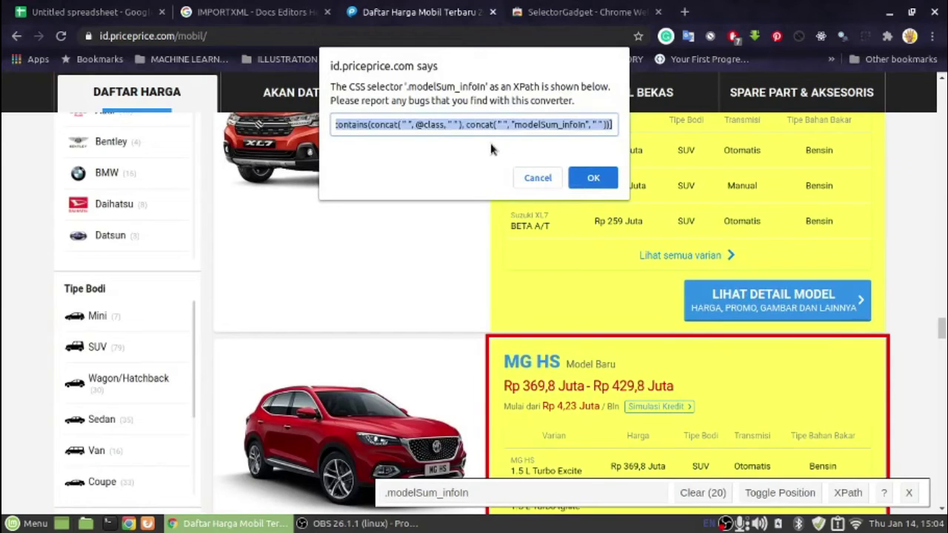
click(74, 9)
click(104, 315)
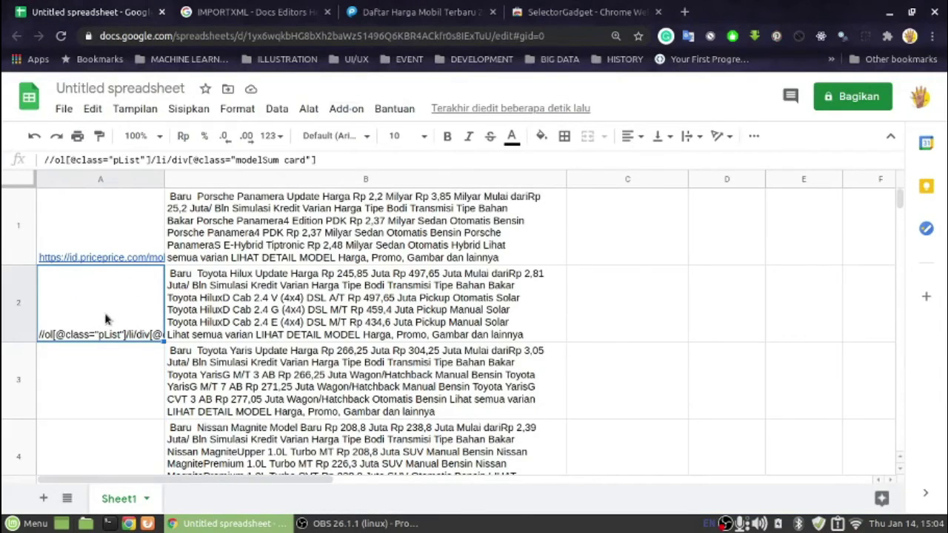
double_click(346, 157)
key(ctrl+a)
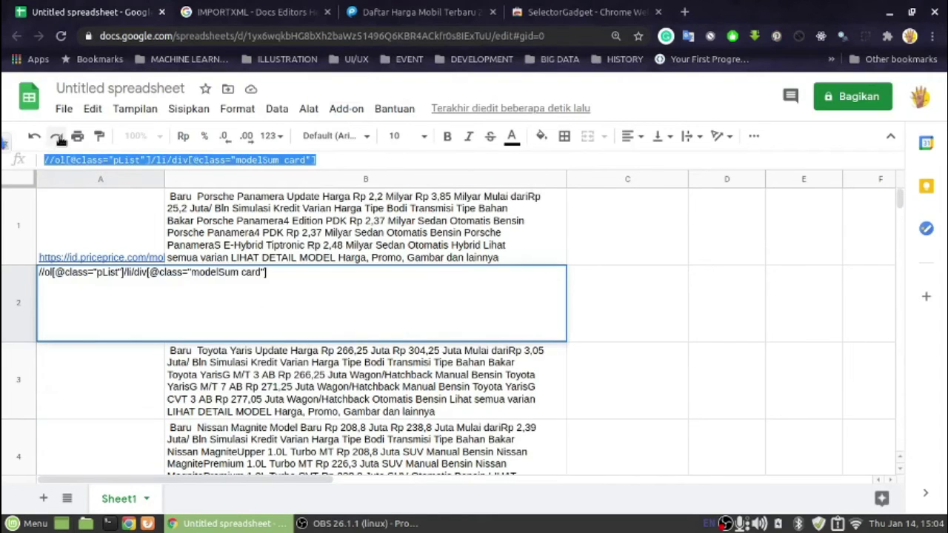
click(61, 139)
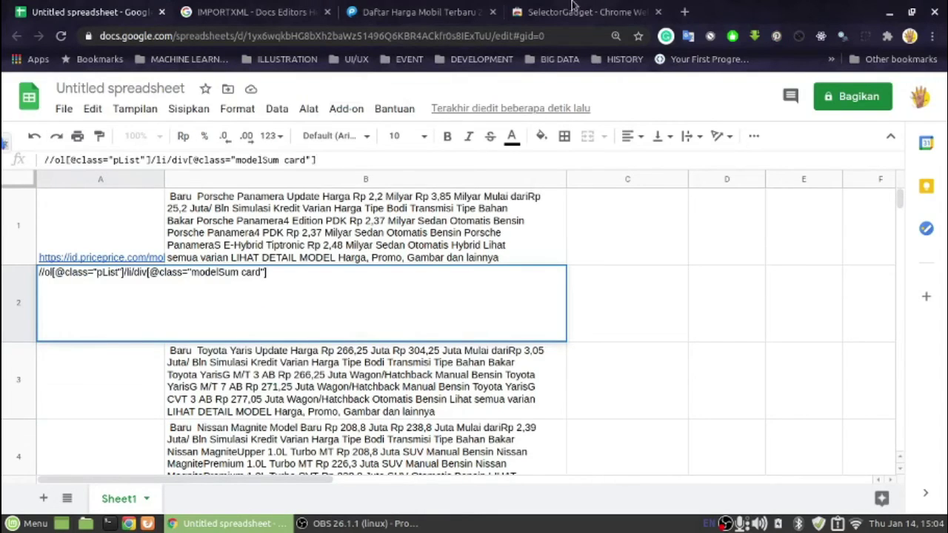
- Copy SelectorGadget's XPath for .modelSum_infoIn from the car price page and replace the query in cell A2 of the spreadsheet with it
click(444, 12)
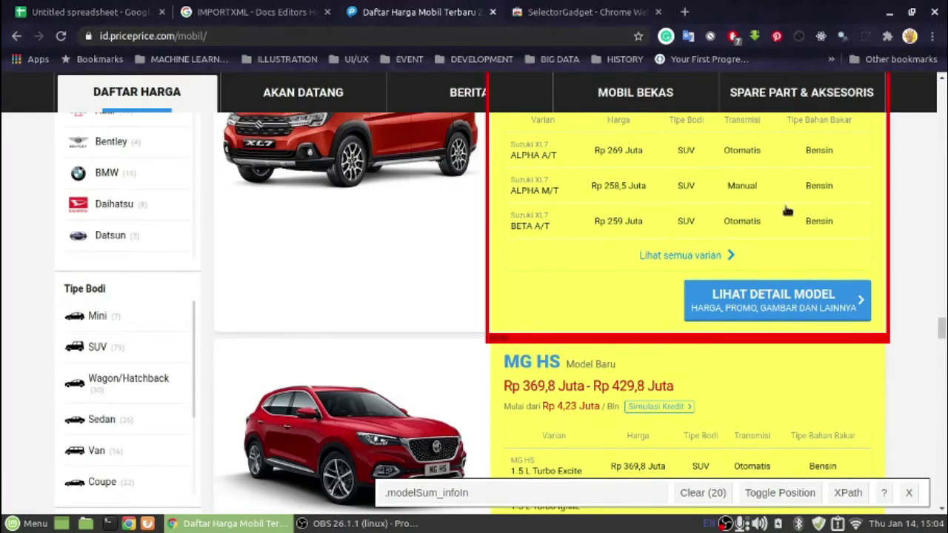
click(846, 493)
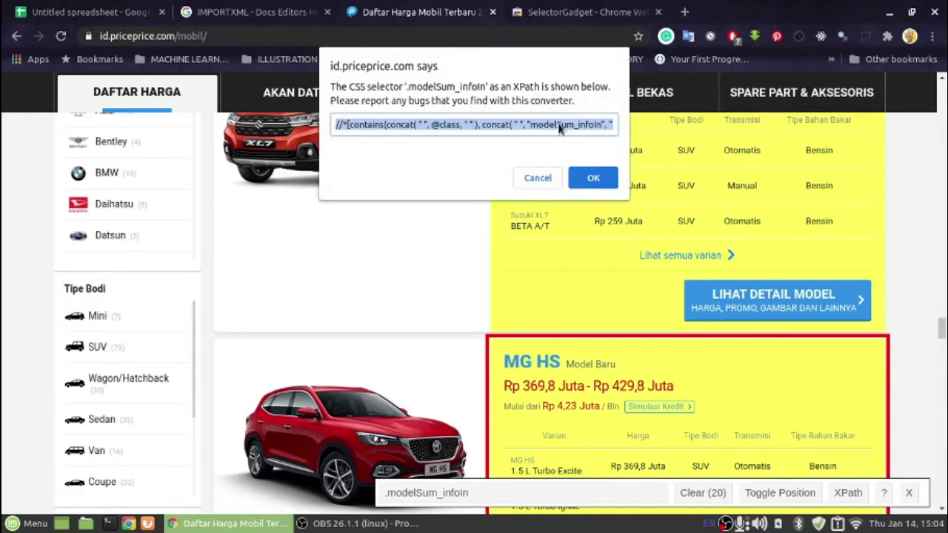
click(96, 12)
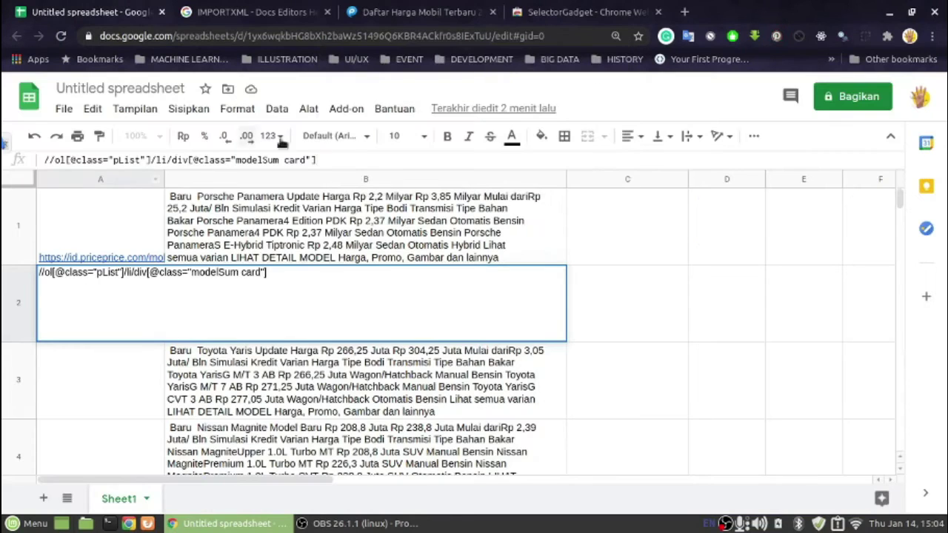
triple_click(354, 159)
key(ctrl+v)
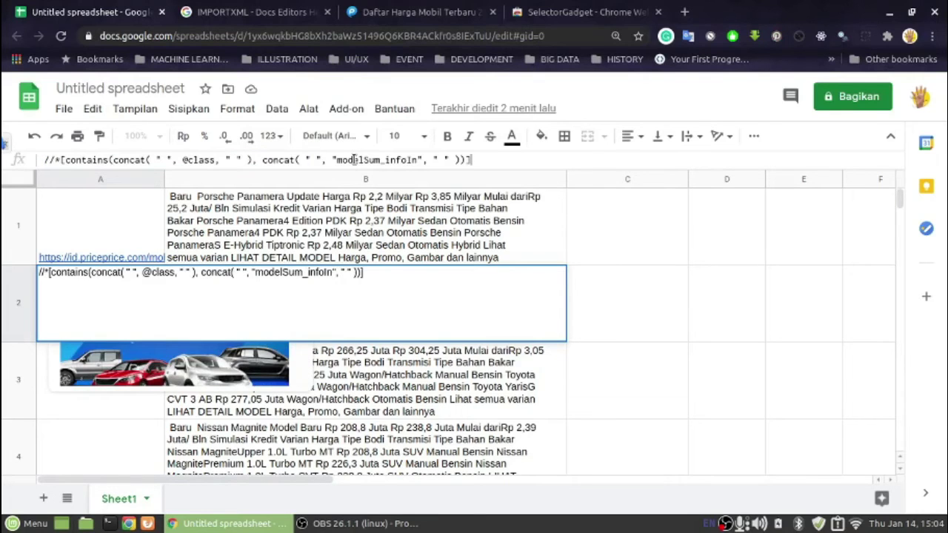
key(Return)
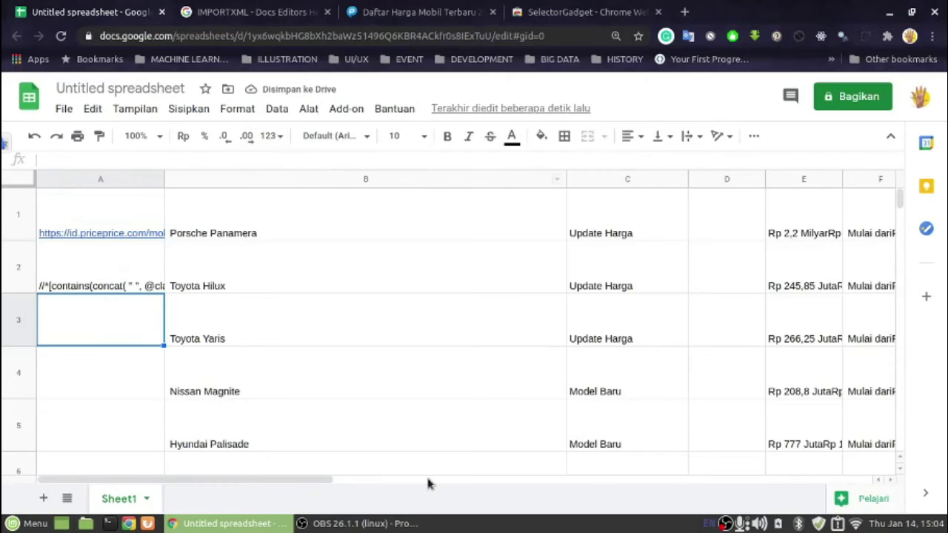
- Examine the imported rows and columns, including the variant and monthly price cells, then compare them with the highlighted listings on the car page
scroll(481, 295, down, 10)
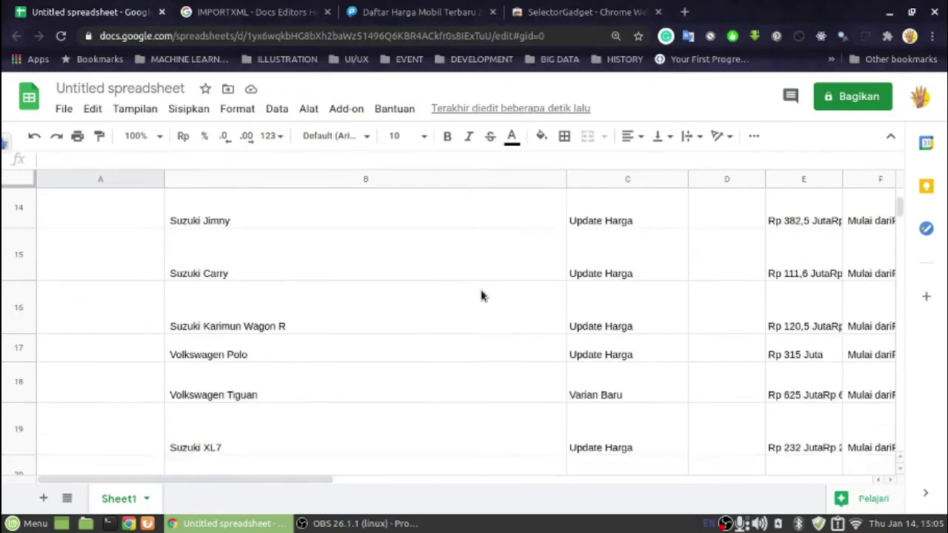
scroll(627, 356, up, 3)
scroll(629, 356, up, 6)
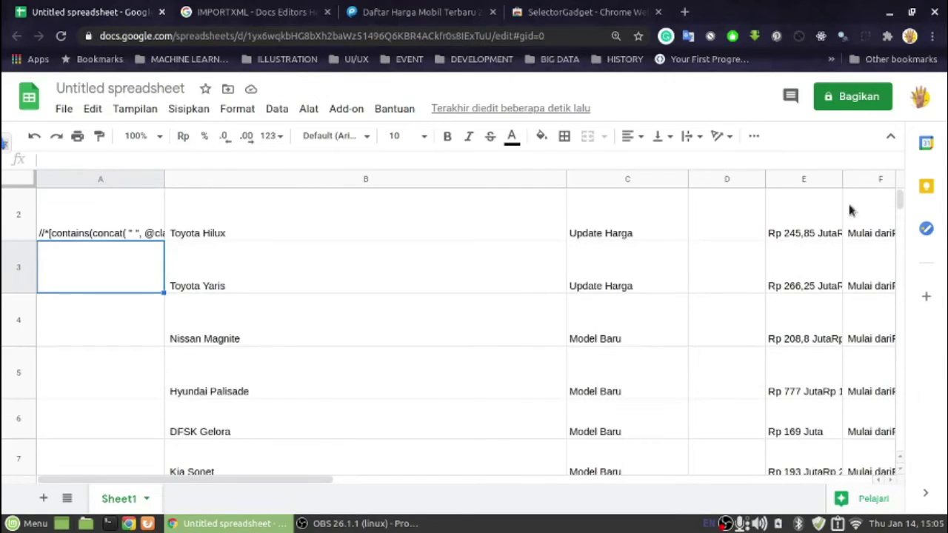
drag(277, 482, 516, 459)
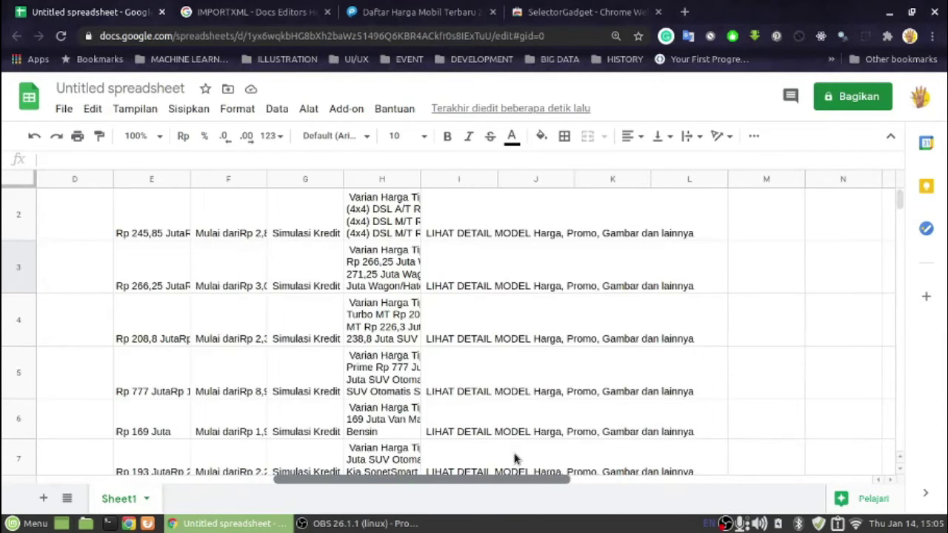
click(385, 206)
click(384, 286)
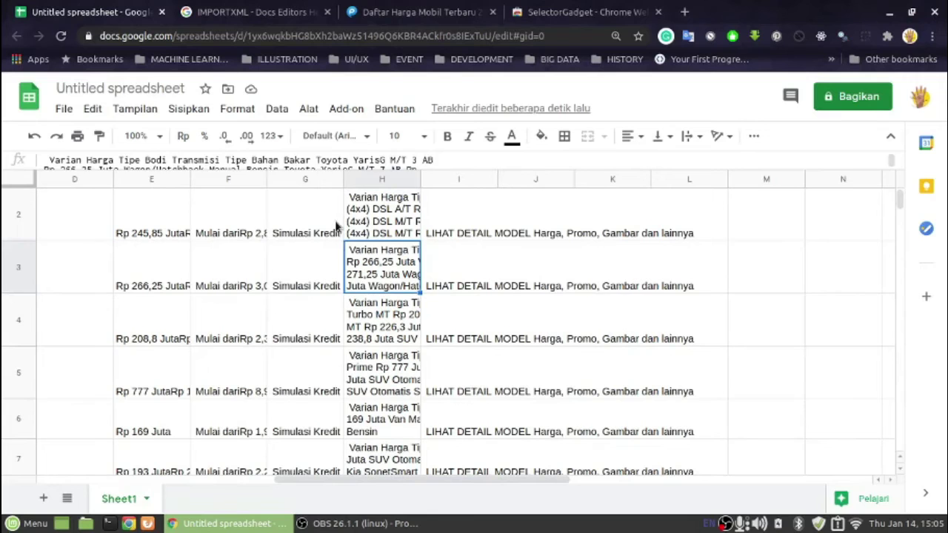
click(337, 226)
click(229, 220)
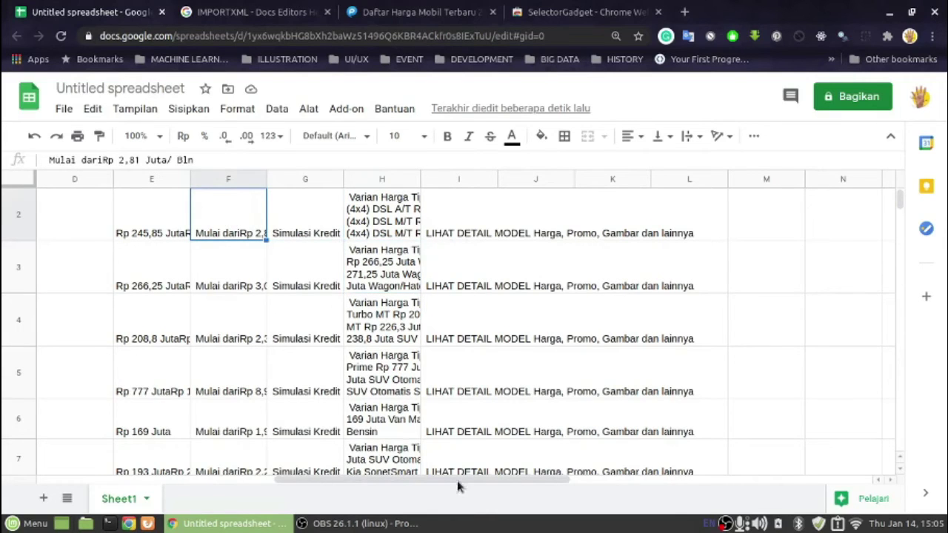
drag(458, 487, 74, 485)
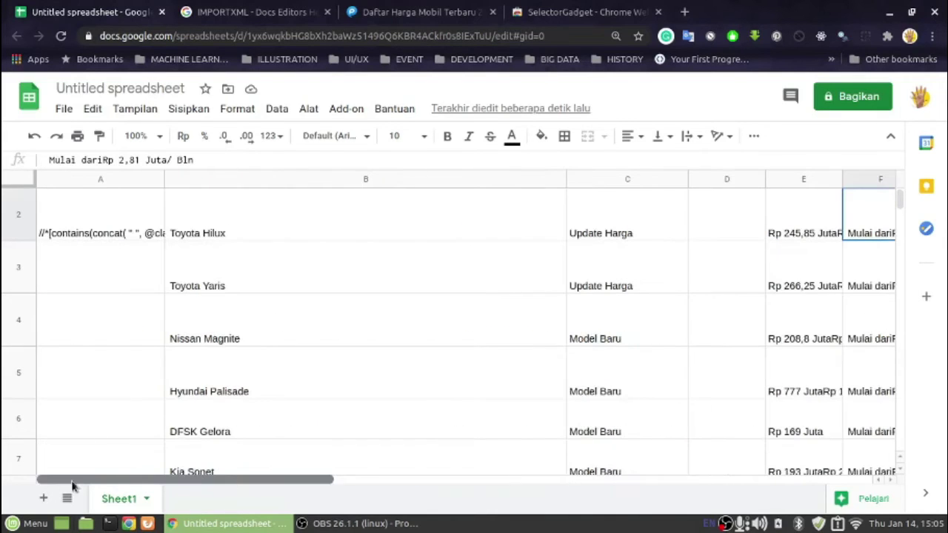
click(375, 6)
scroll(649, 195, up, 6)
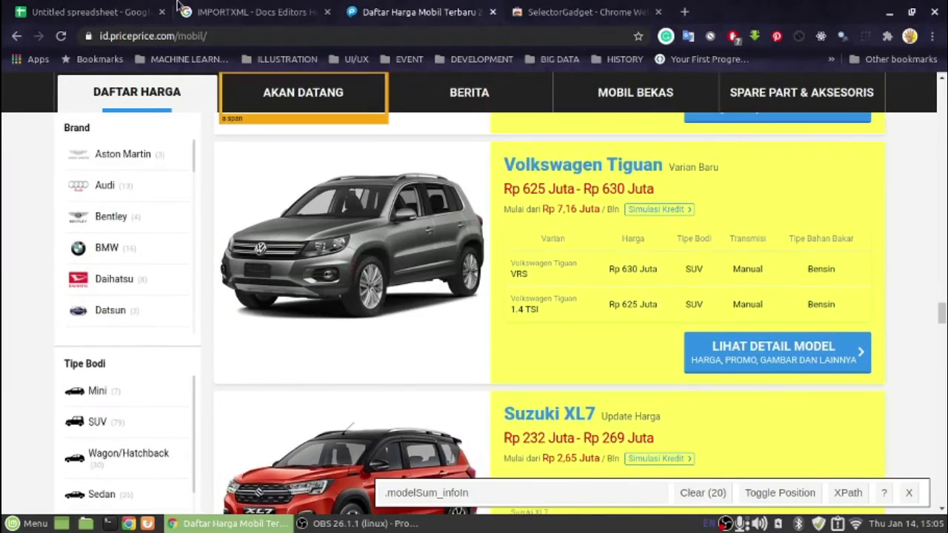
- Switch to the spreadsheet and delete the IMPORTXML formula from cell B1
click(212, 7)
click(114, 7)
scroll(397, 296, up, 1)
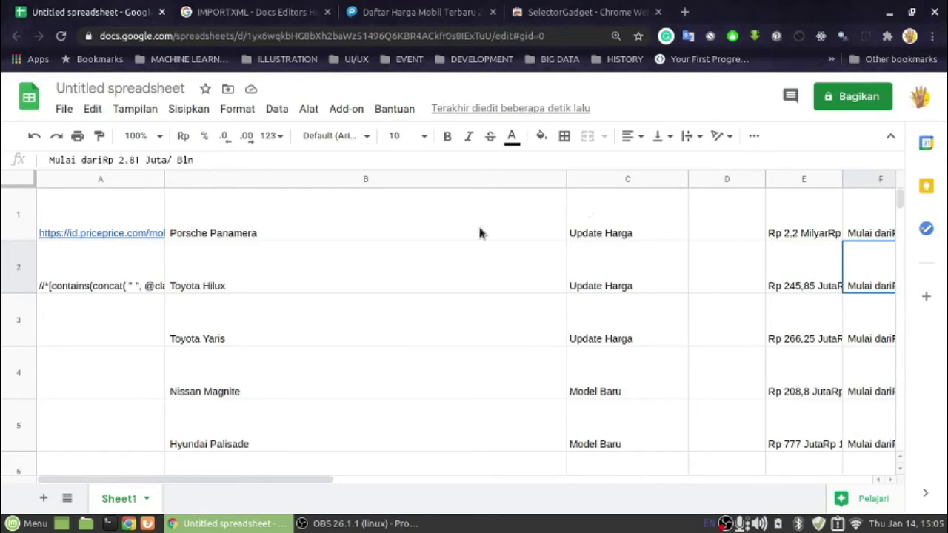
click(294, 224)
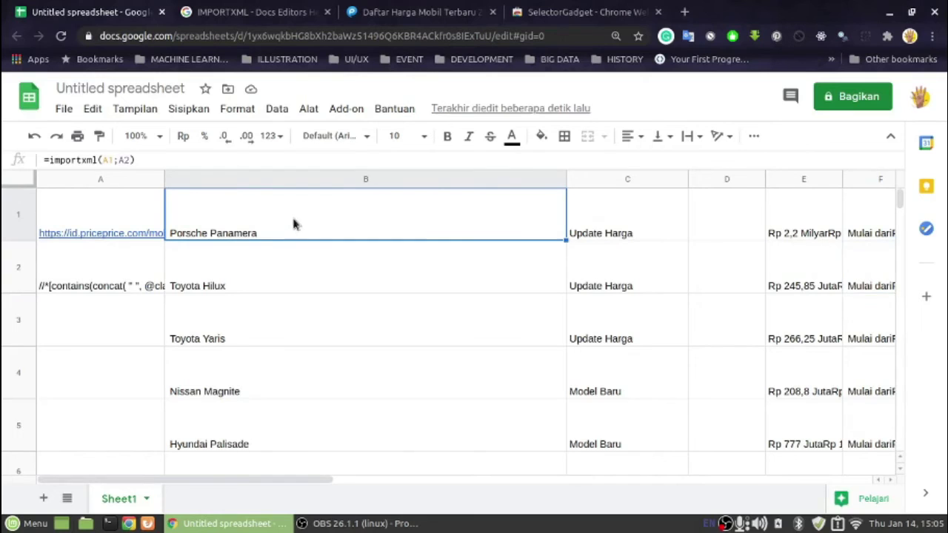
triple_click(85, 158)
key(BackSpace)
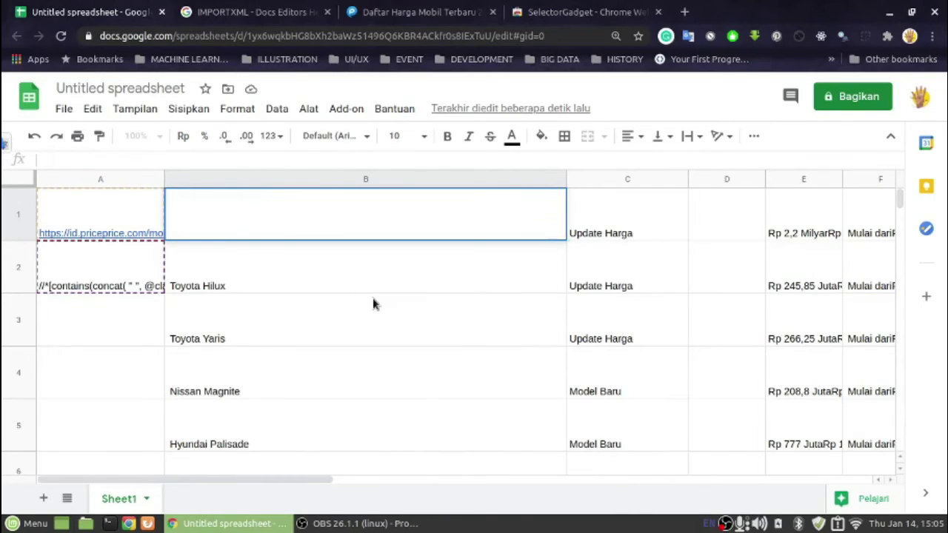
key(Return)
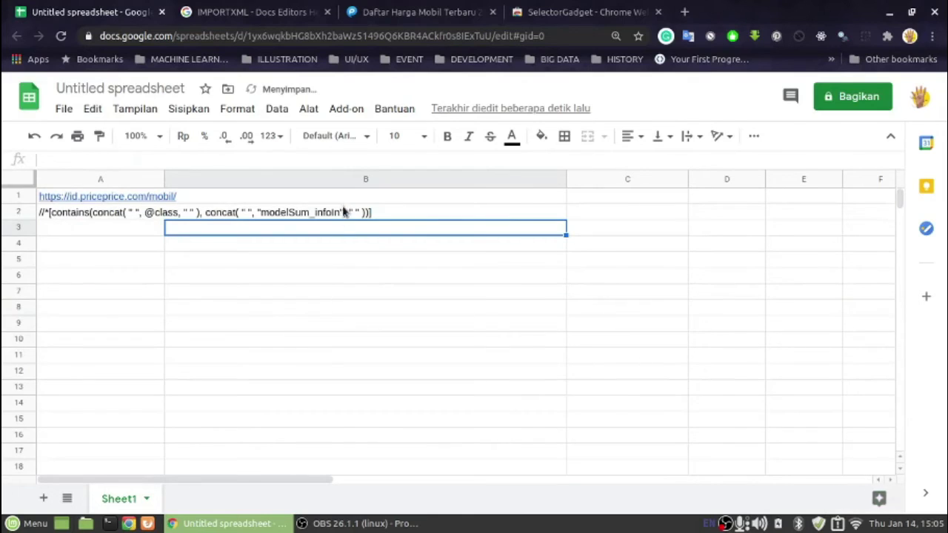
- Clear the XPath query from cell A2 and fit column A's width to its contents
click(142, 218)
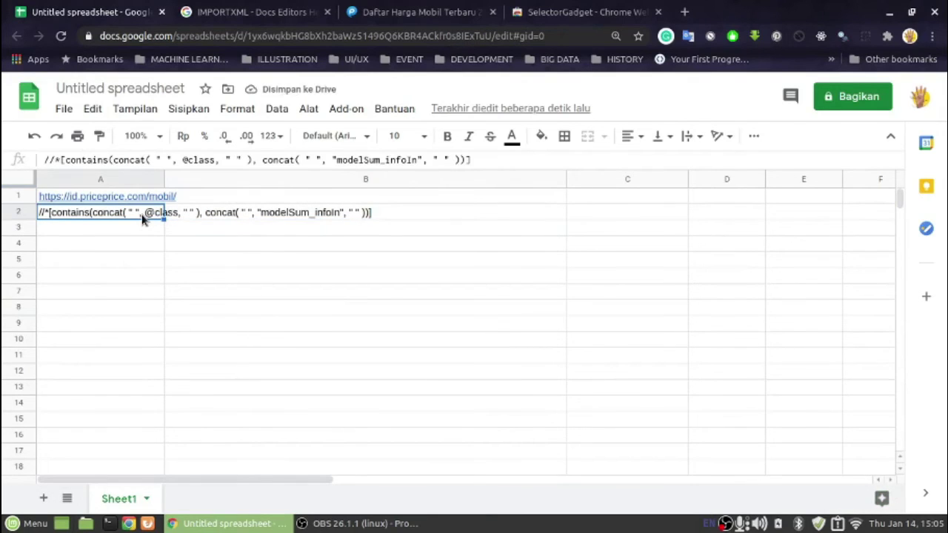
triple_click(513, 159)
key(BackSpace)
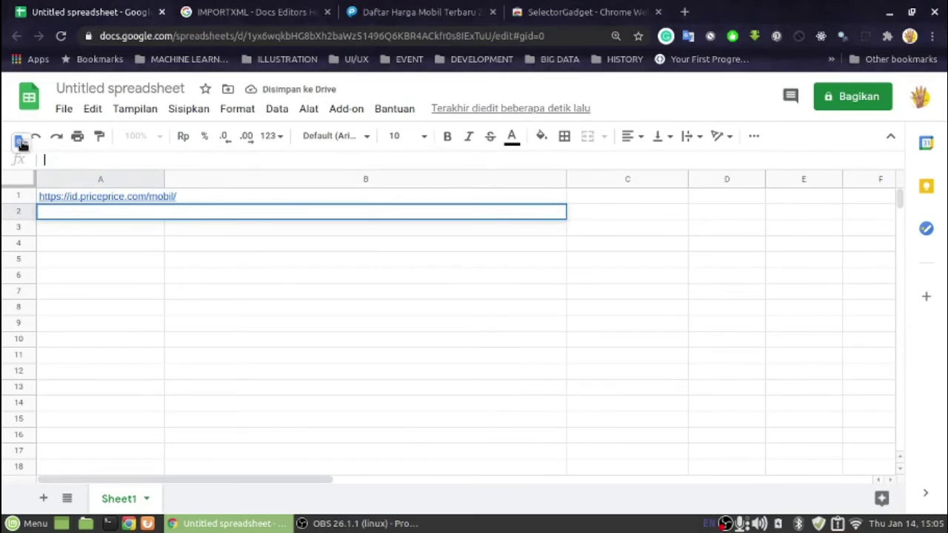
click(163, 179)
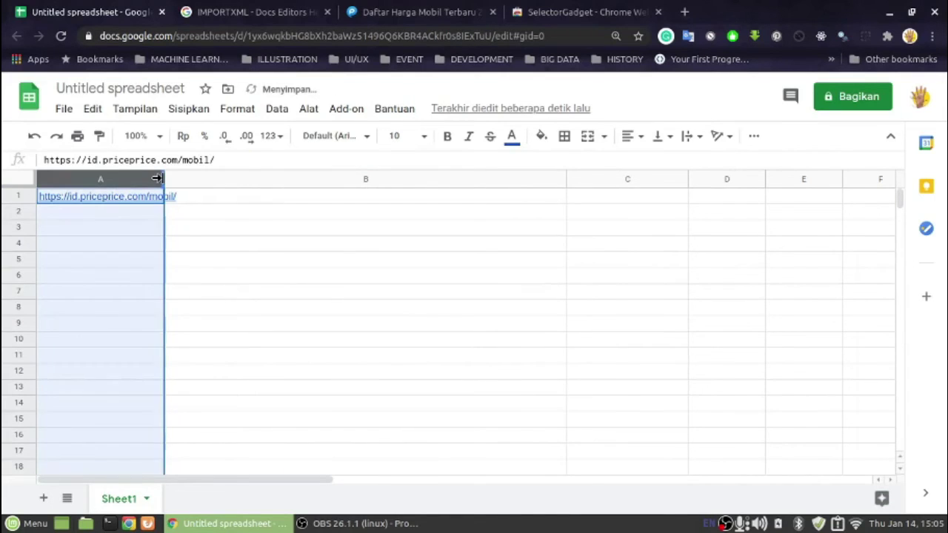
double_click(163, 179)
- Enter the headers nama, harga and cicilan awal in cells B2, C2 and D2
click(260, 212)
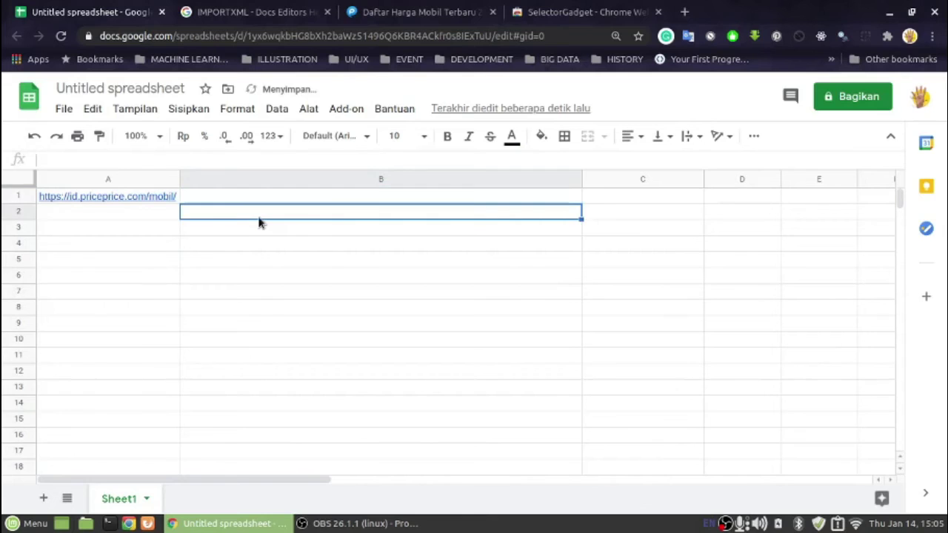
text(nama)
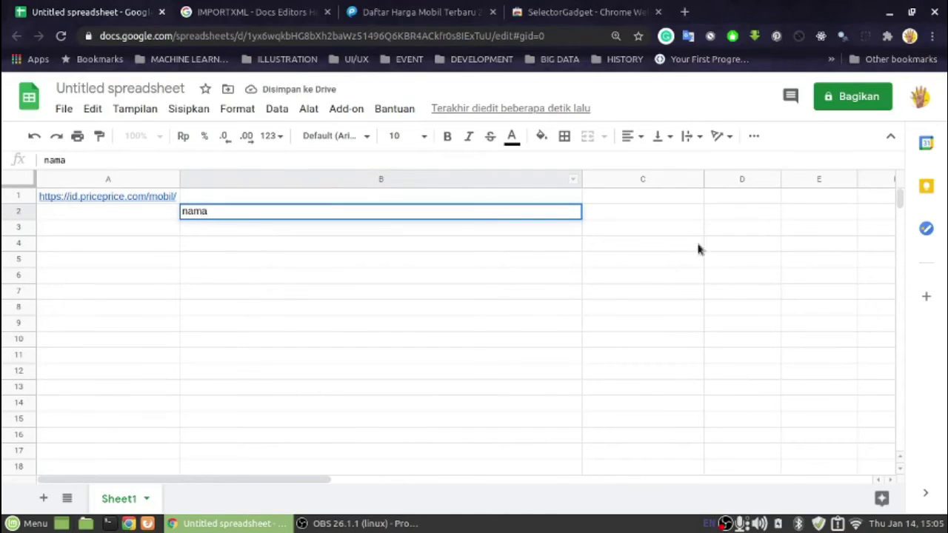
click(616, 212)
text(harga)
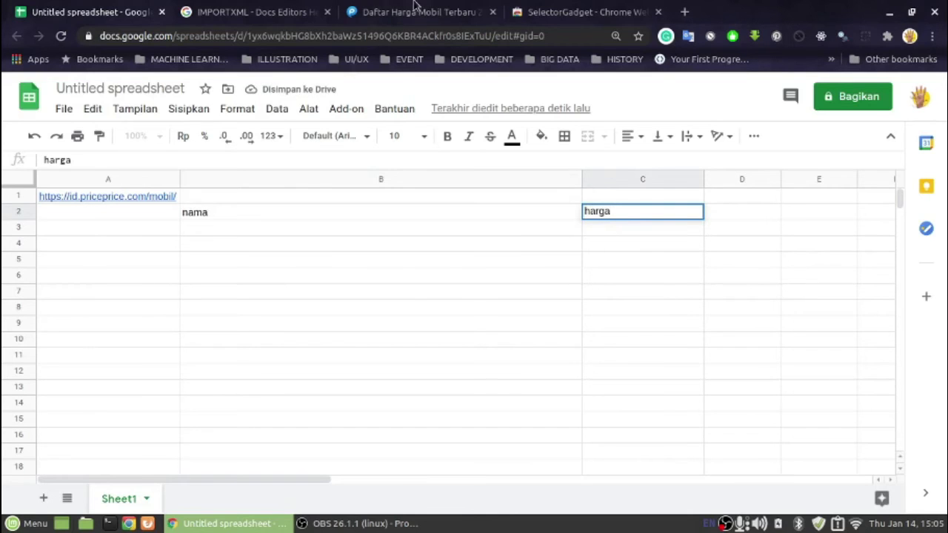
click(415, 9)
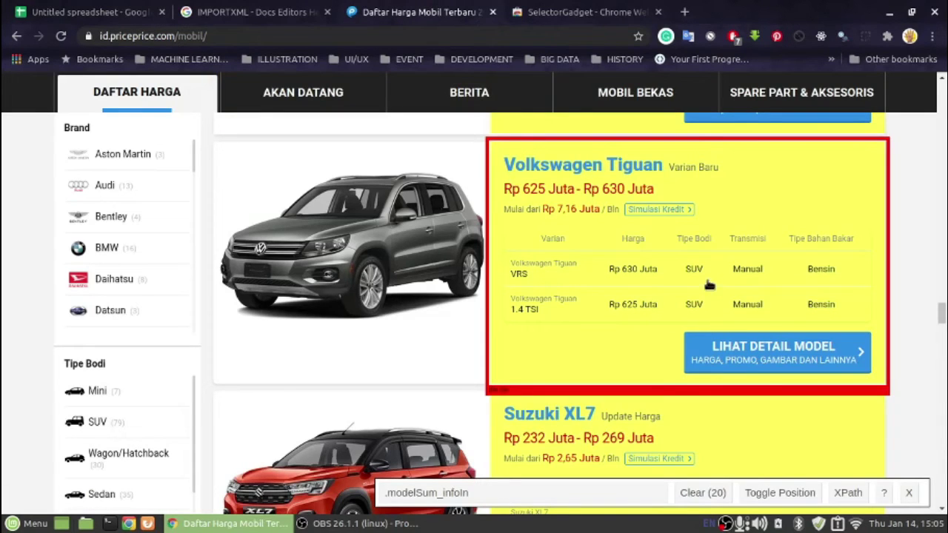
click(63, 10)
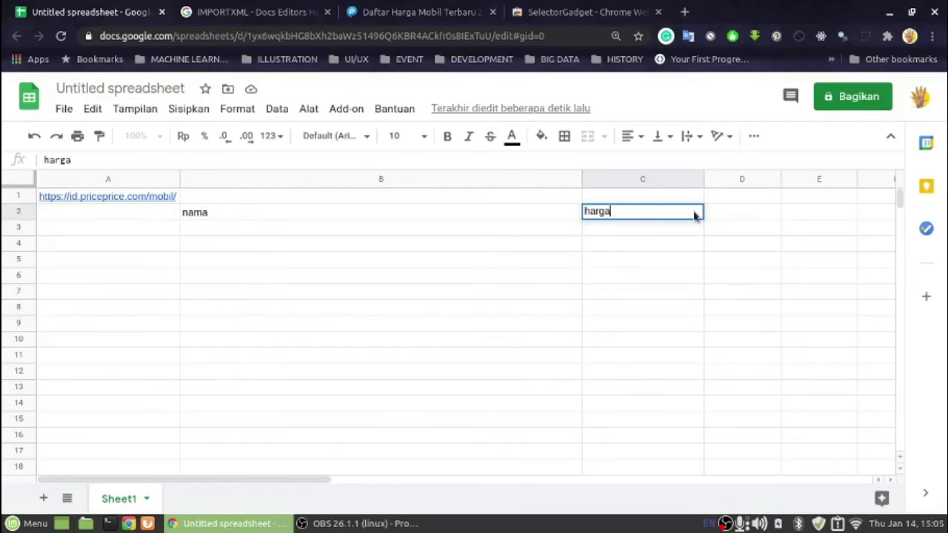
click(731, 222)
text(cicilan awal)
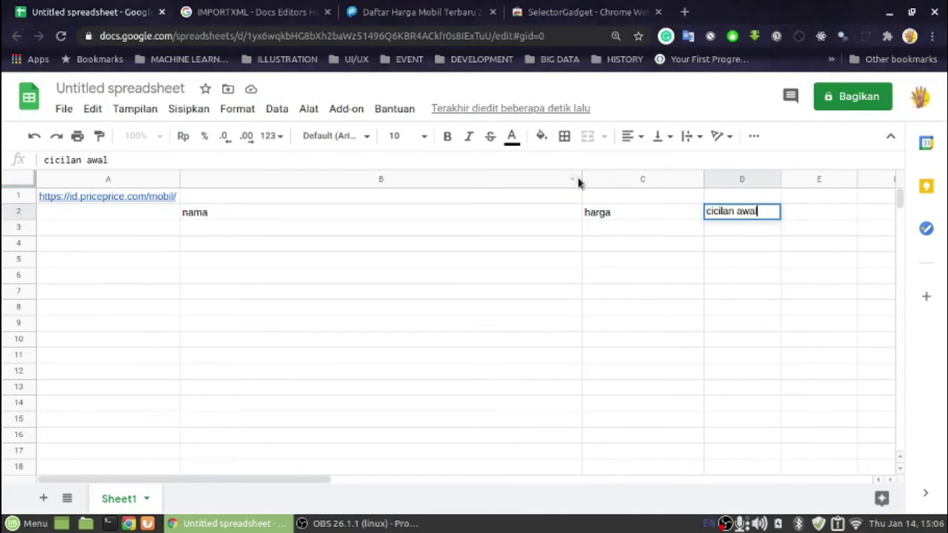
- Narrow column B to about half its width and commit the cicilan awal entry
drag(575, 179, 372, 191)
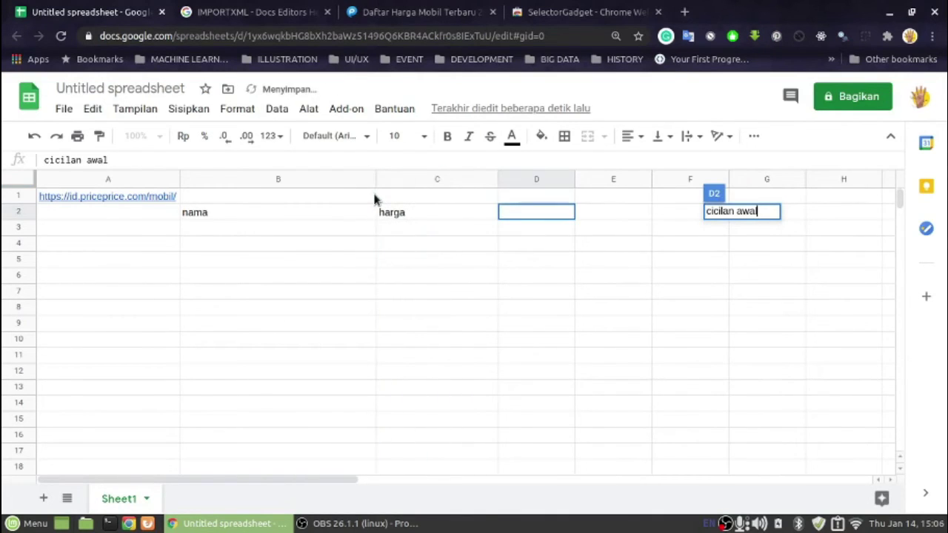
click(754, 230)
click(755, 292)
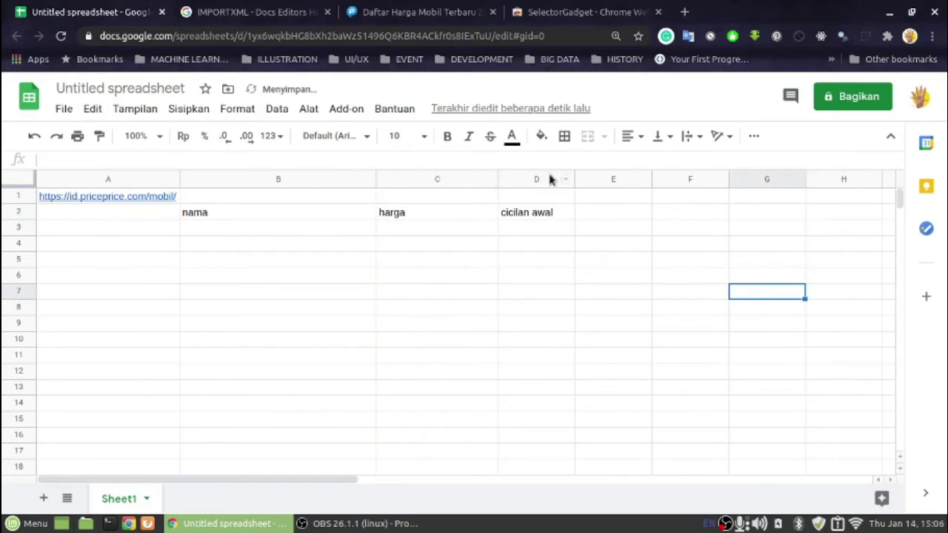
click(642, 234)
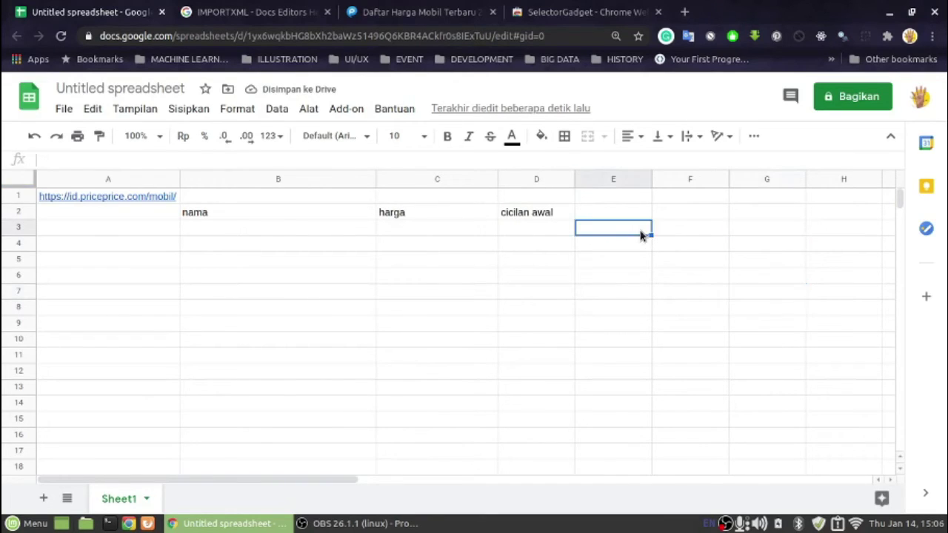
- On the car price page, clear the SelectorGadget selection and select the Toyota Fortuner model name instead
click(311, 198)
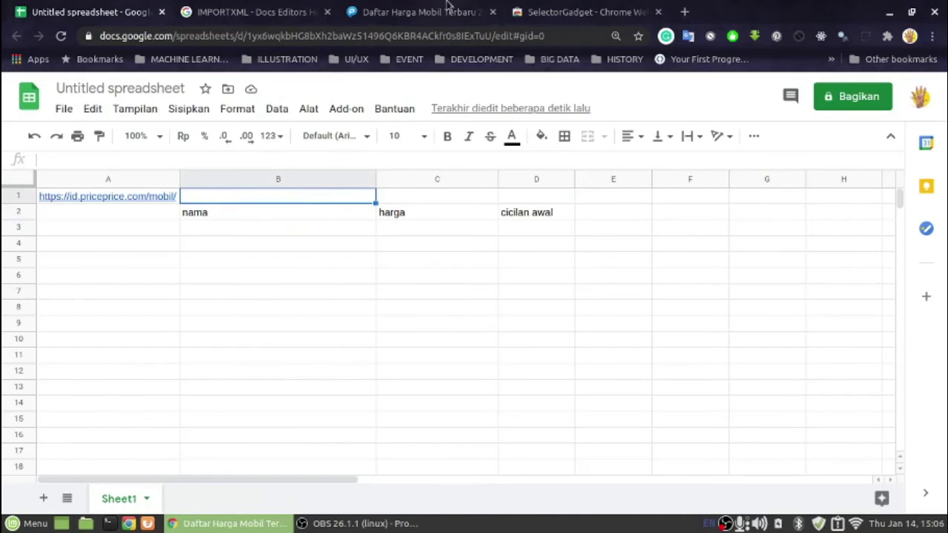
click(445, 12)
click(700, 494)
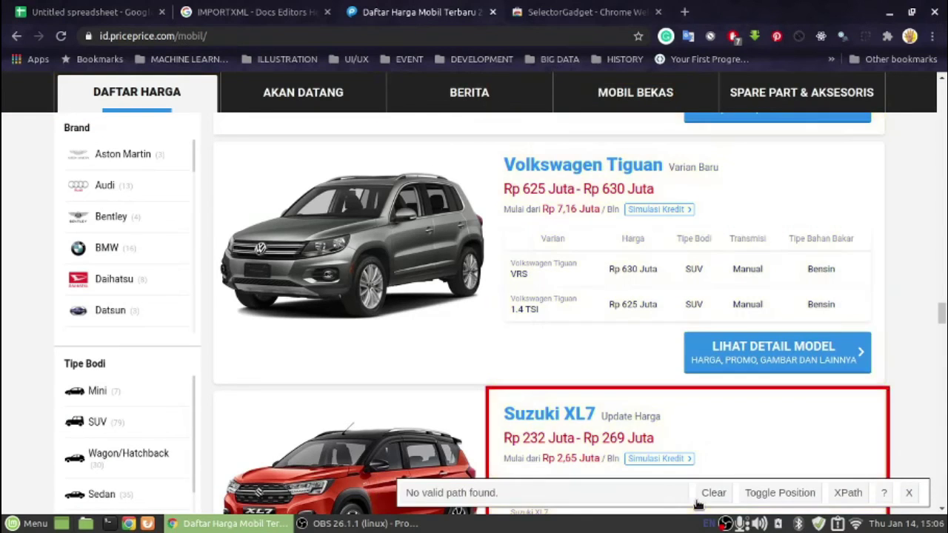
scroll(709, 406, down, 8)
scroll(709, 407, up, 20)
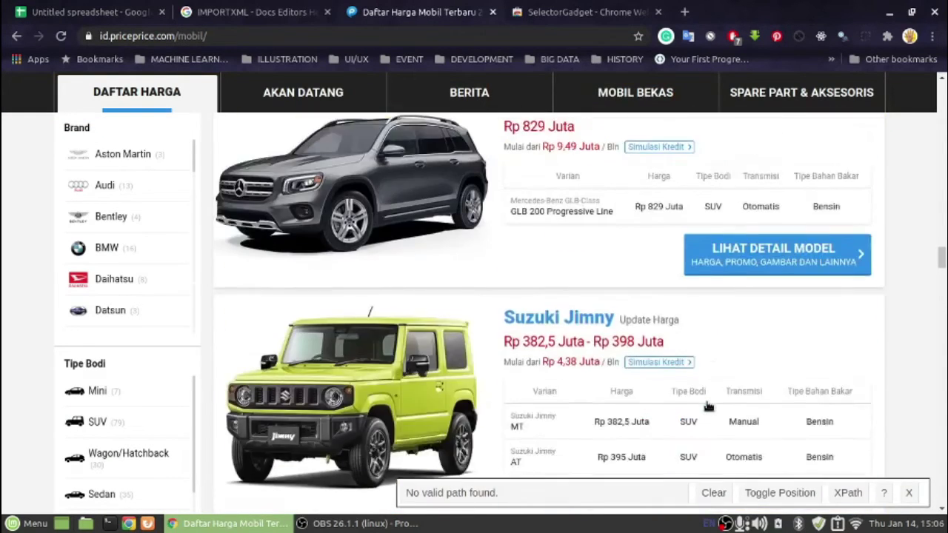
scroll(708, 407, up, 6)
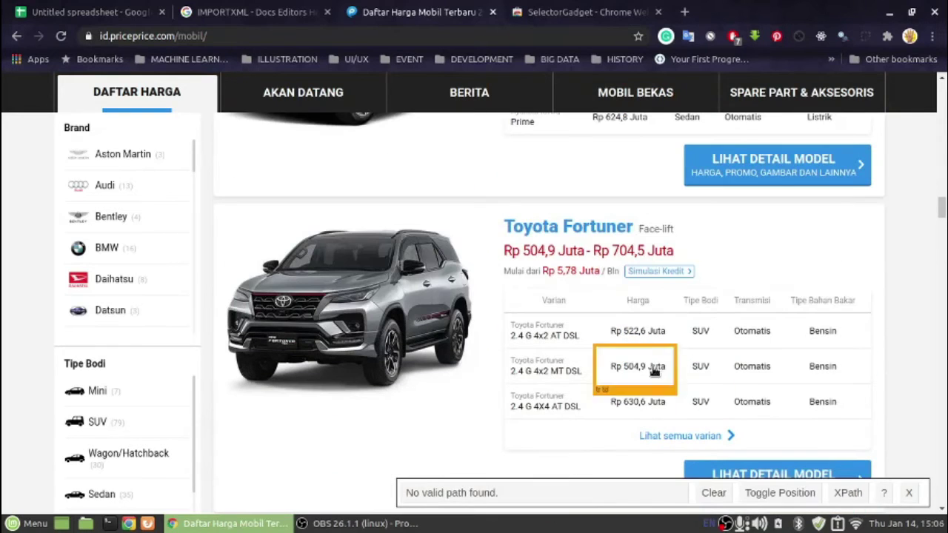
scroll(590, 250, up, 2)
scroll(590, 250, down, 2)
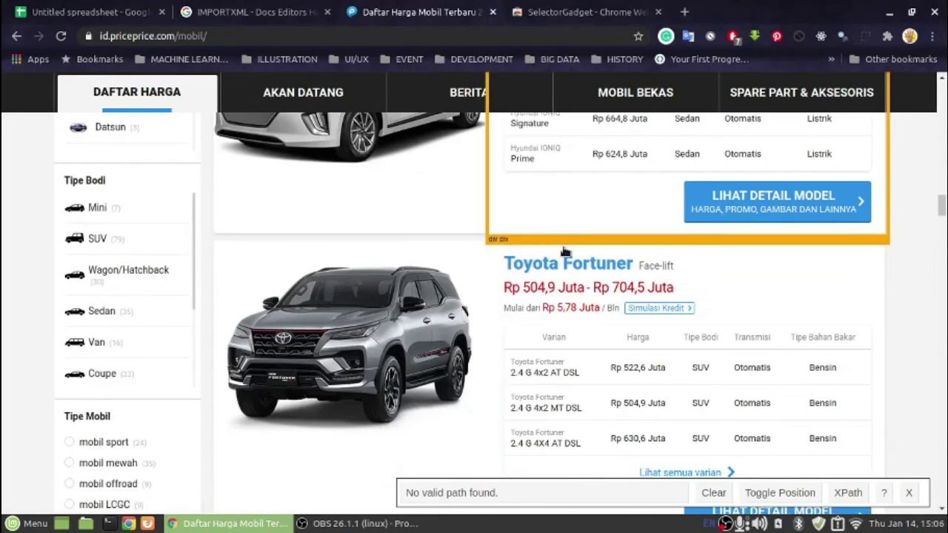
click(565, 263)
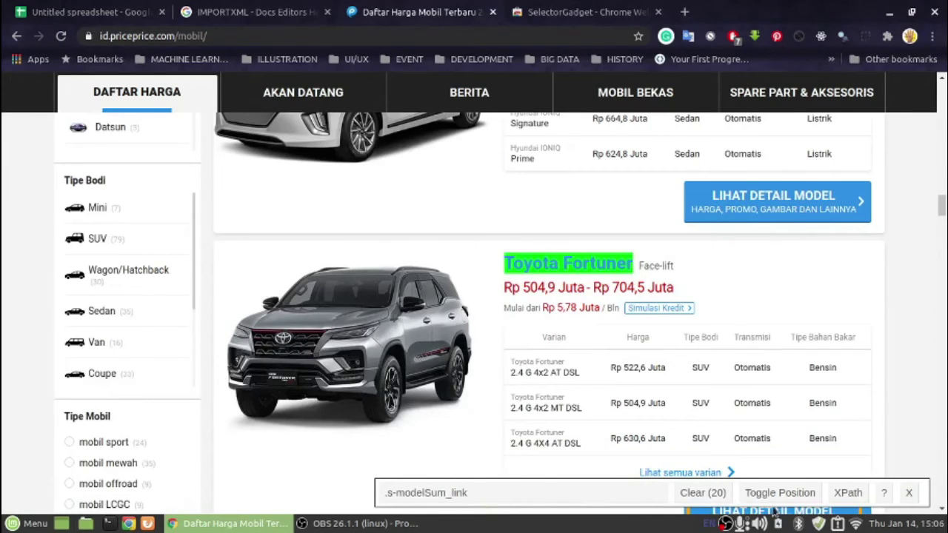
- Copy SelectorGadget's XPath for .s-modelSum_link and paste it into cell B1 above the nama header
click(844, 491)
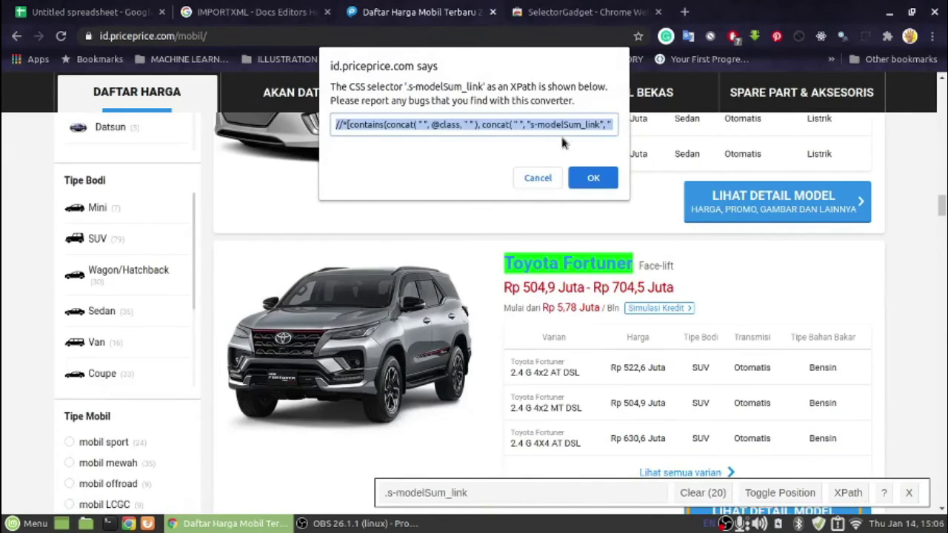
click(122, 9)
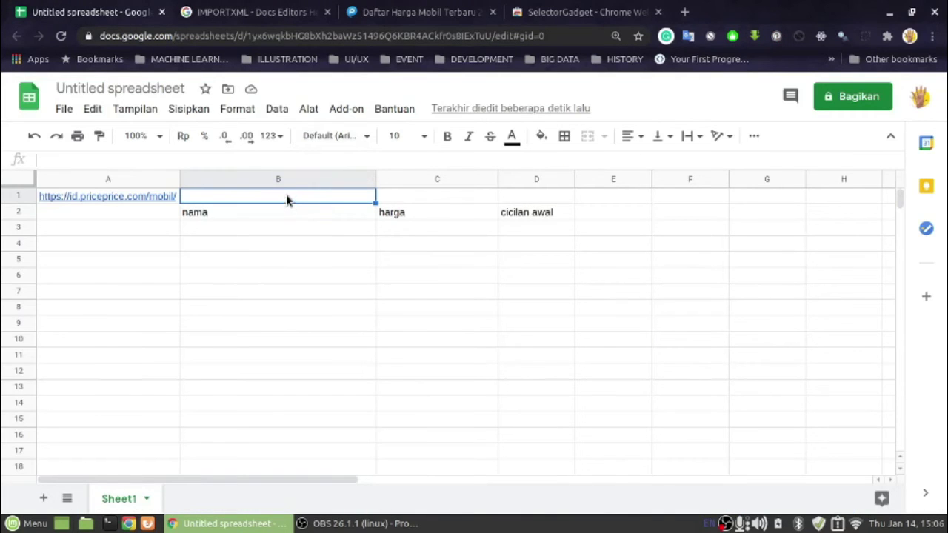
text(//*[contains(concat( " ", @class, " " ), concat( " ", "s-modelSum_link", " " ))])
click(422, 194)
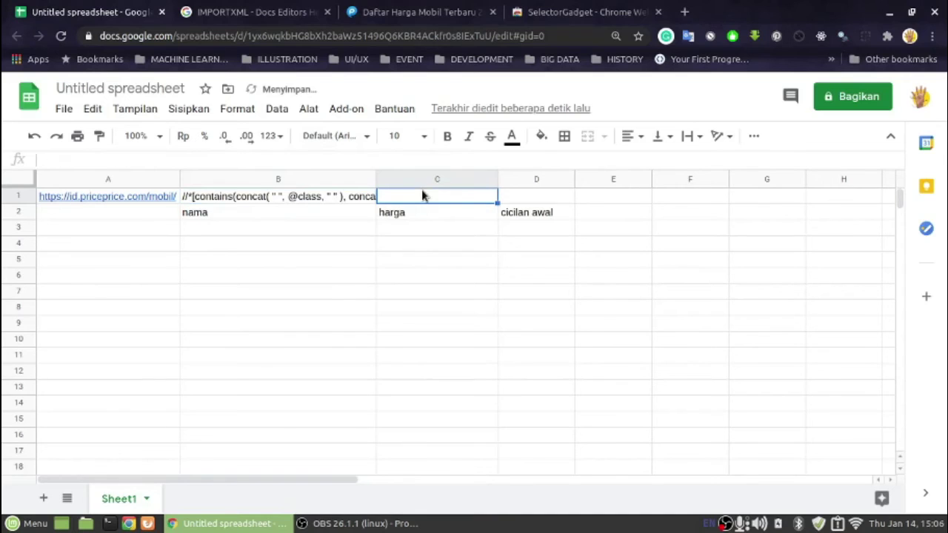
- Return to the car price page and check the highlighted model names up to the DFSK Gelora listing
click(283, 5)
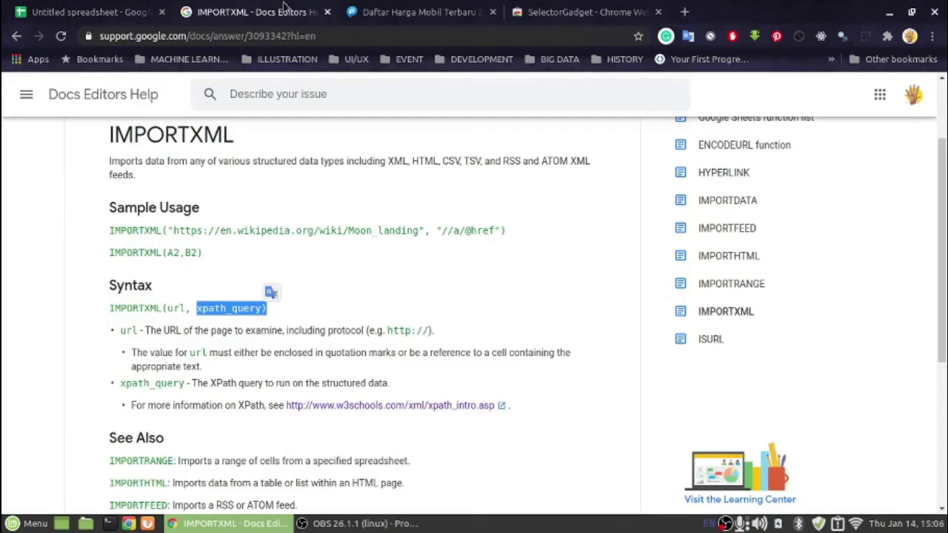
click(465, 7)
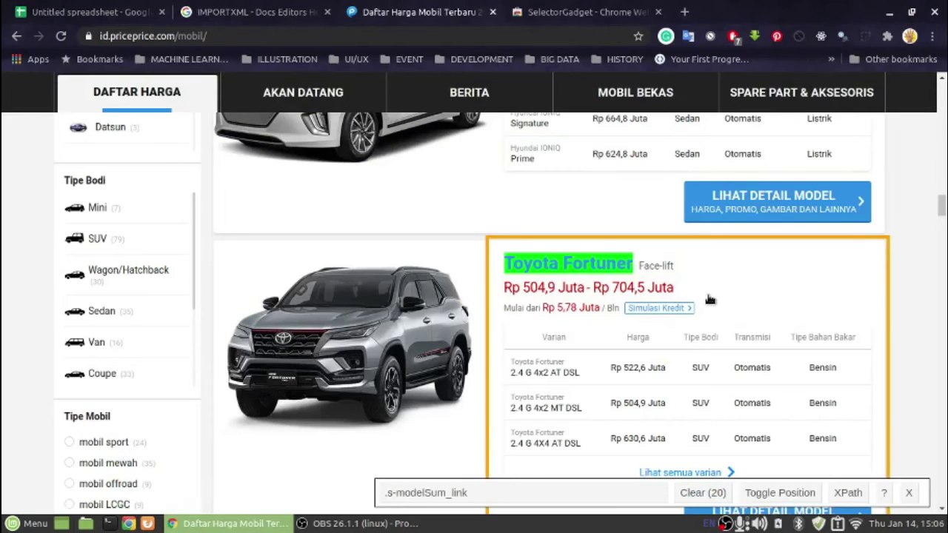
scroll(719, 303, up, 10)
scroll(713, 300, up, 4)
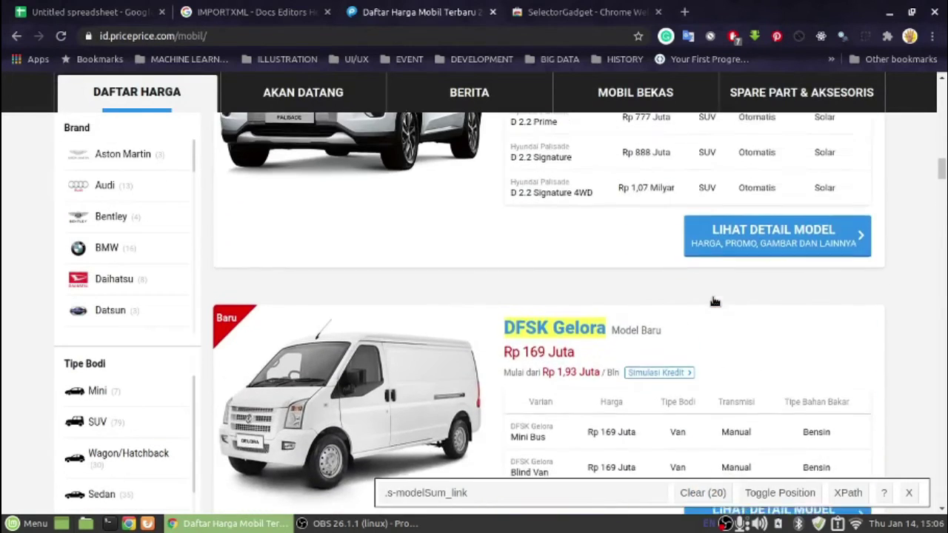
scroll(666, 298, down, 3)
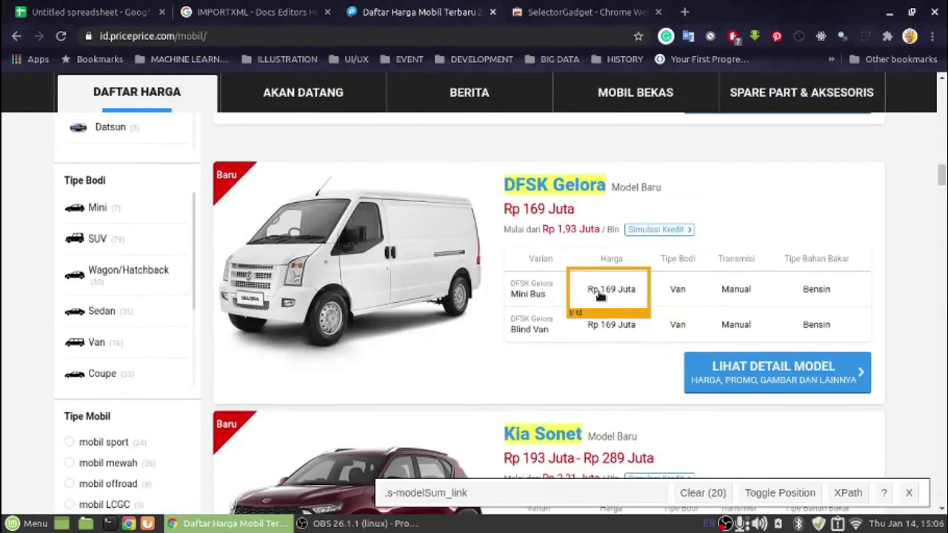
click(561, 212)
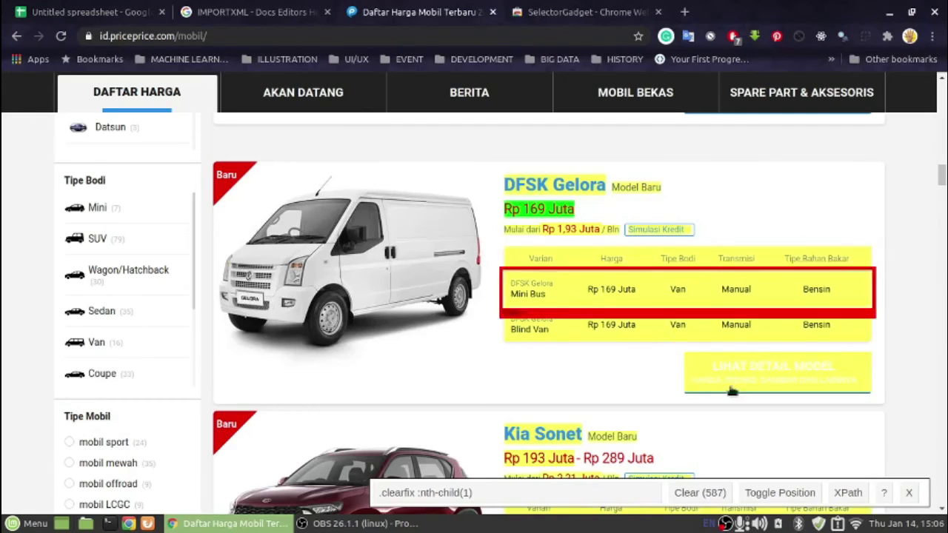
click(850, 495)
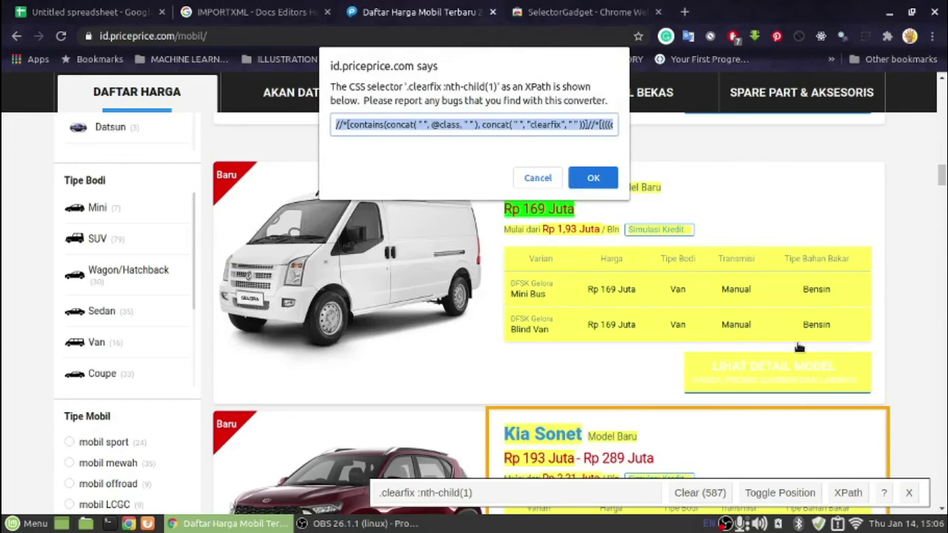
click(581, 177)
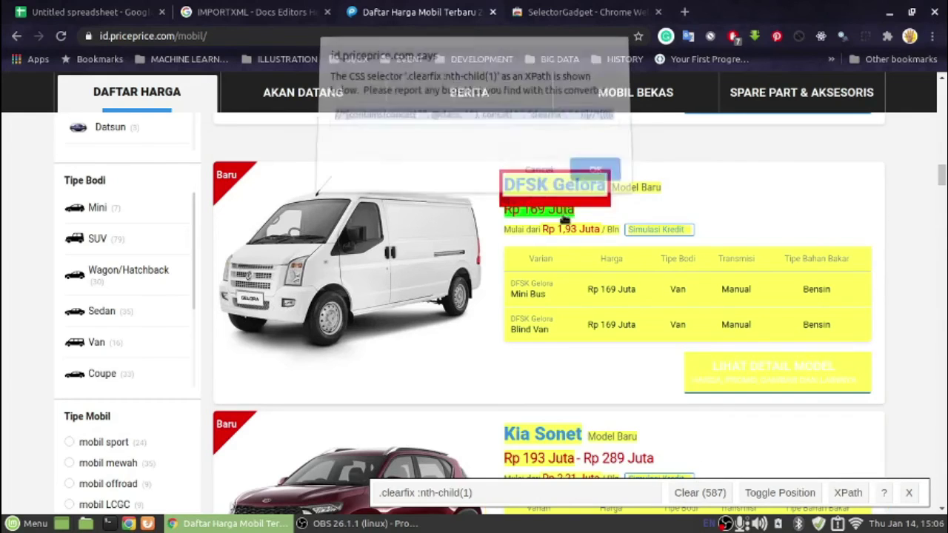
- Clear the SelectorGadget selection, select only the DFSK Gelora price under its name, and copy the .modelSum_price-low XPath
click(683, 496)
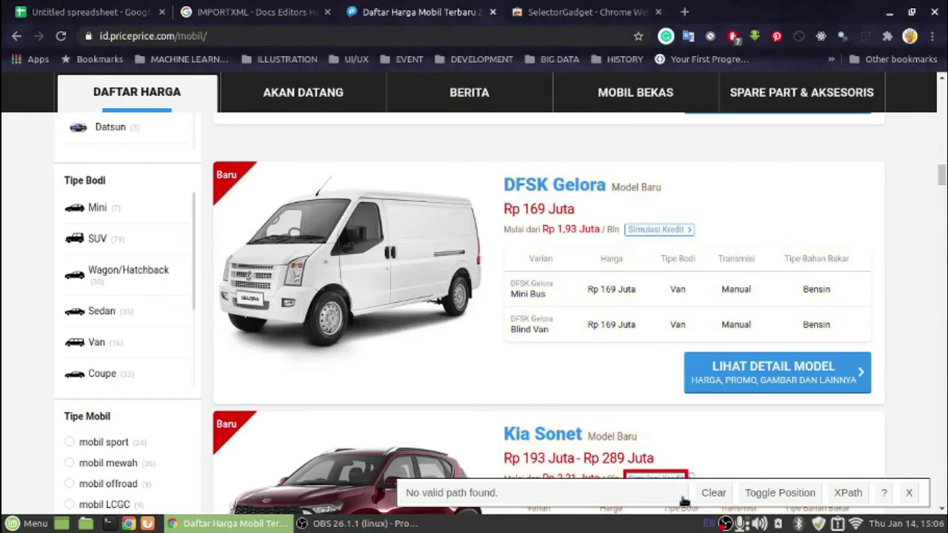
click(554, 209)
click(852, 492)
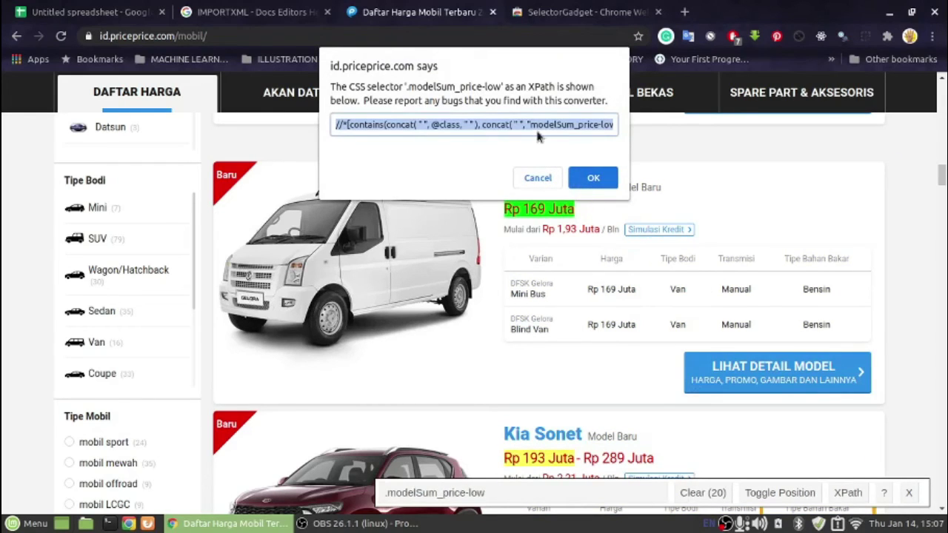
click(592, 182)
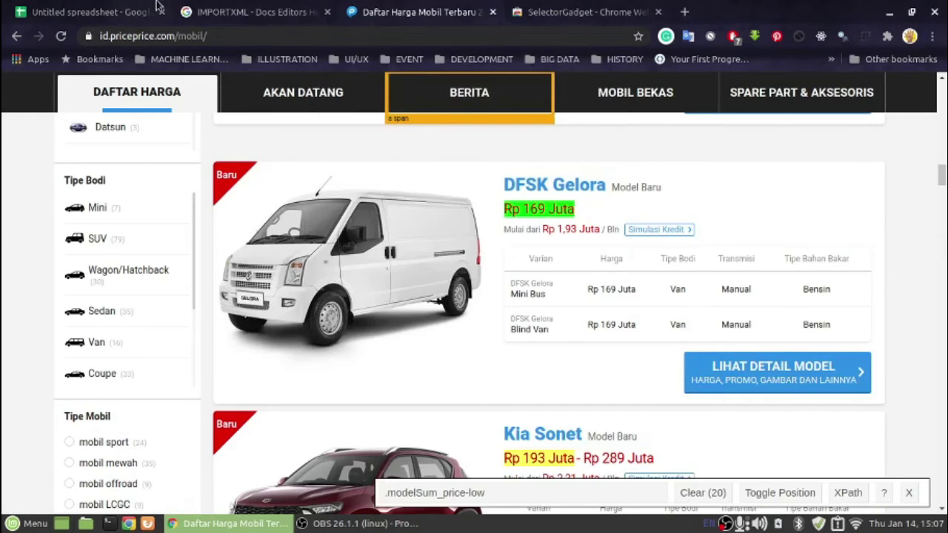
- Paste the copied .modelSum_price-low XPath into cell C1 above the harga header of the spreadsheet
click(88, 12)
text(//*[contains(concat( " ", @class, " " ), concat( " ", "modelSum_price-low", " " ))])
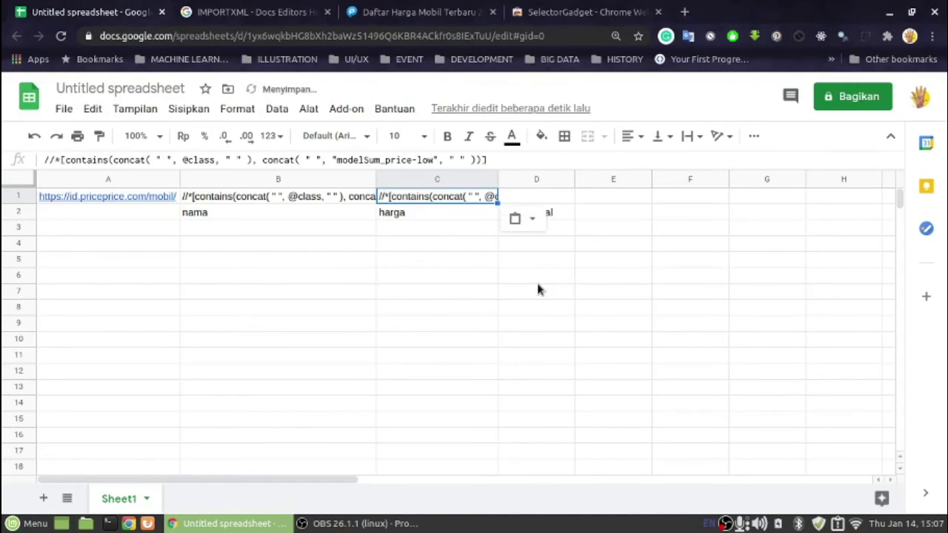
click(524, 197)
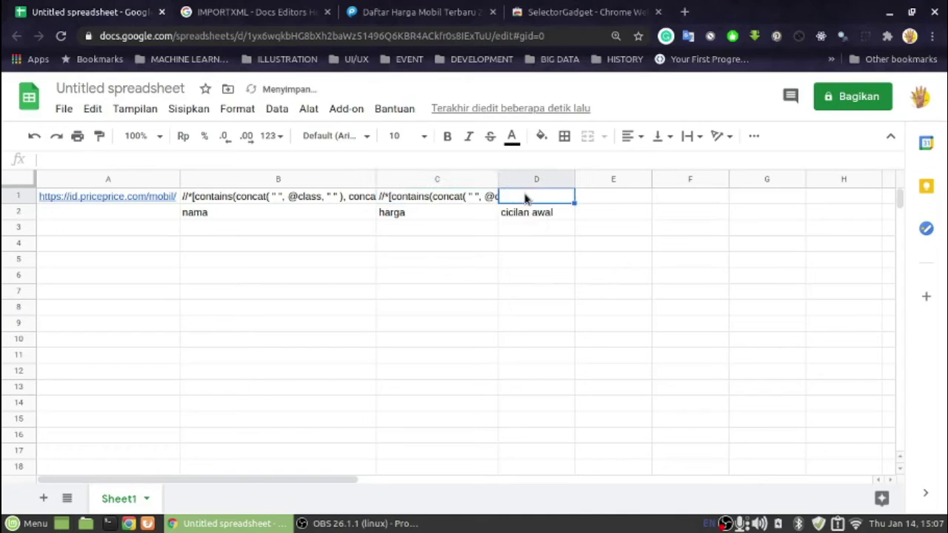
- Select only the DFSK Gelora monthly installment amount with SelectorGadget and paste its .modelSum_loanSimPrice XPath into cell D1 above cicilan awal
click(206, 6)
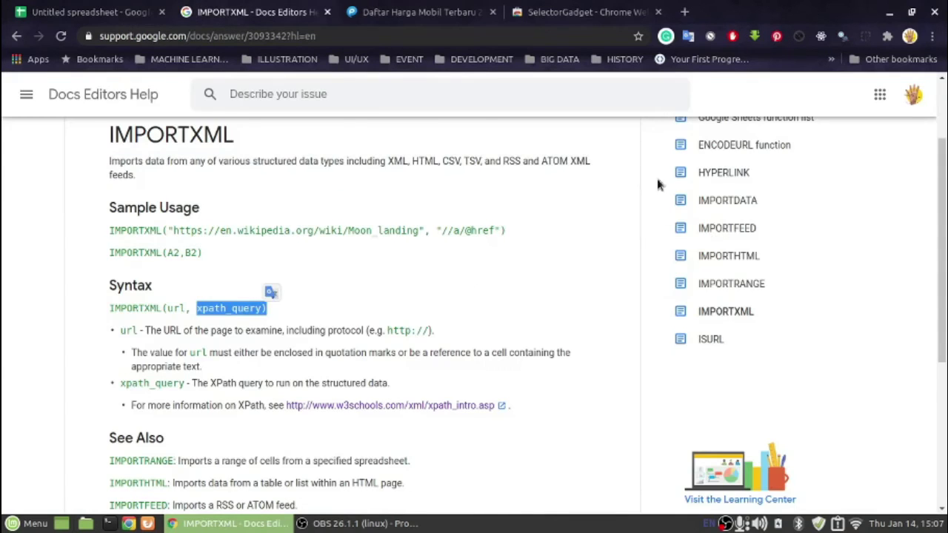
click(433, 9)
click(700, 492)
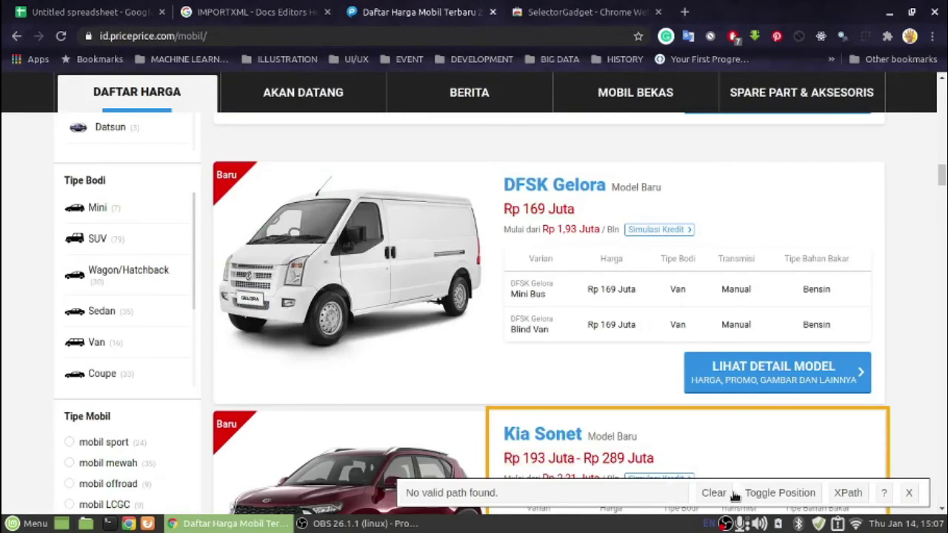
click(570, 229)
click(847, 493)
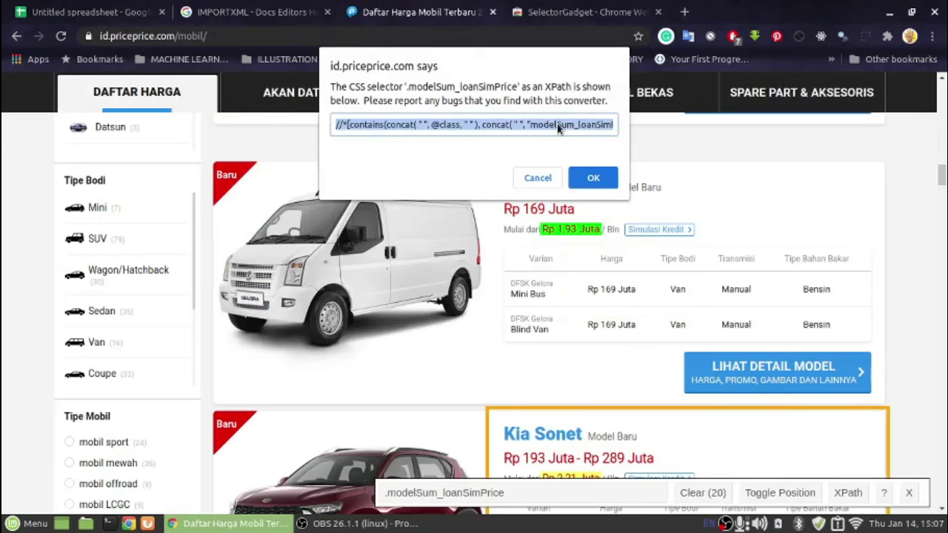
click(583, 175)
click(104, 10)
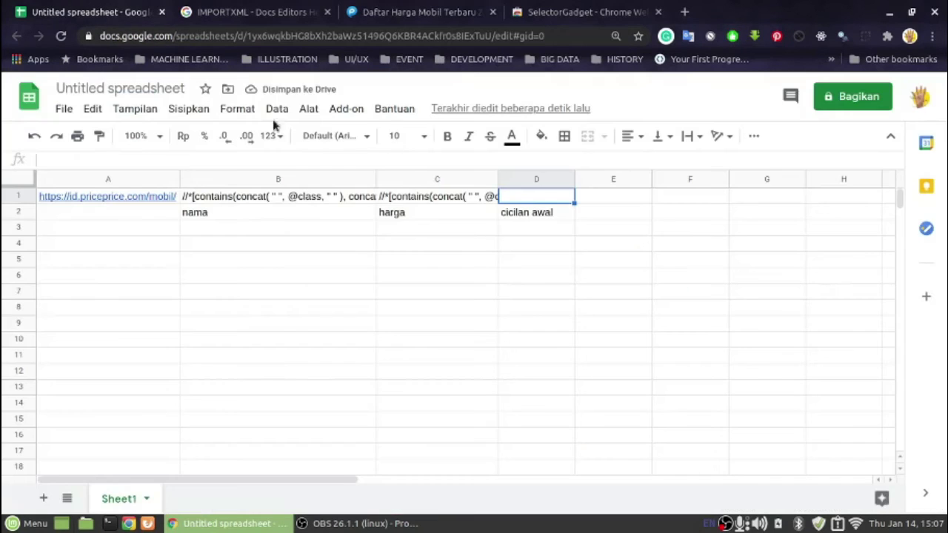
text(//*[contains(concat( " ", @class, " " ), concat( " ", "modelItem_loanInPrice", " " ))])
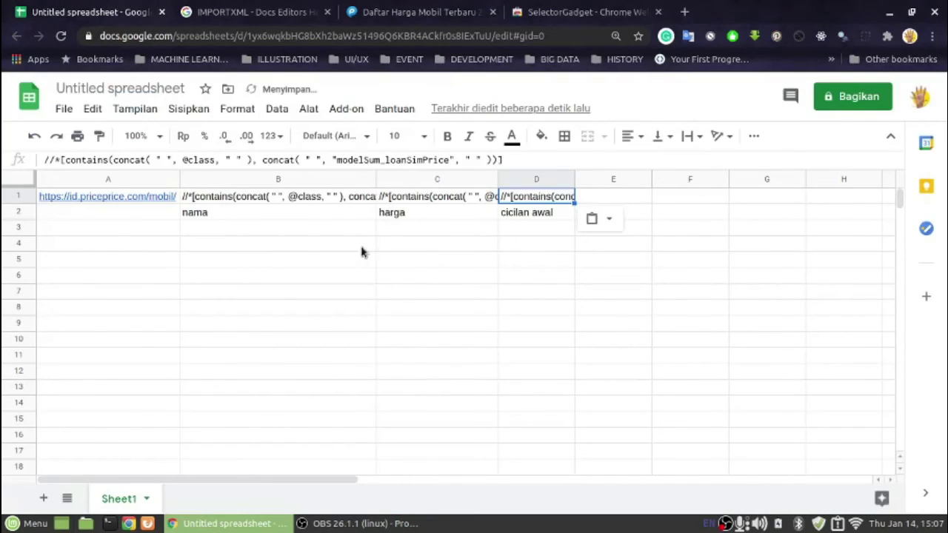
- Enter =IMPORTXML(a1;b1) in cell B3 under nama and copy the formula text for reuse
click(245, 232)
text(=import)
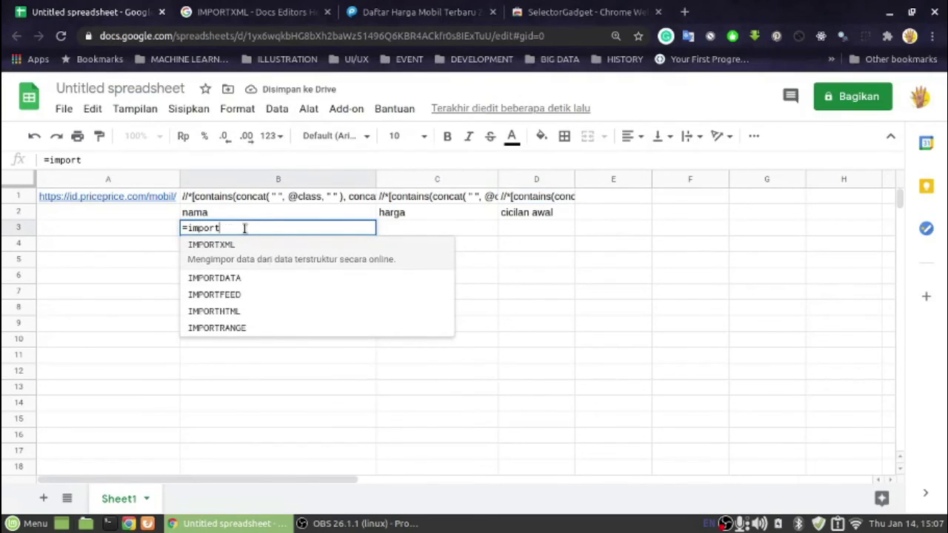
key(Tab)
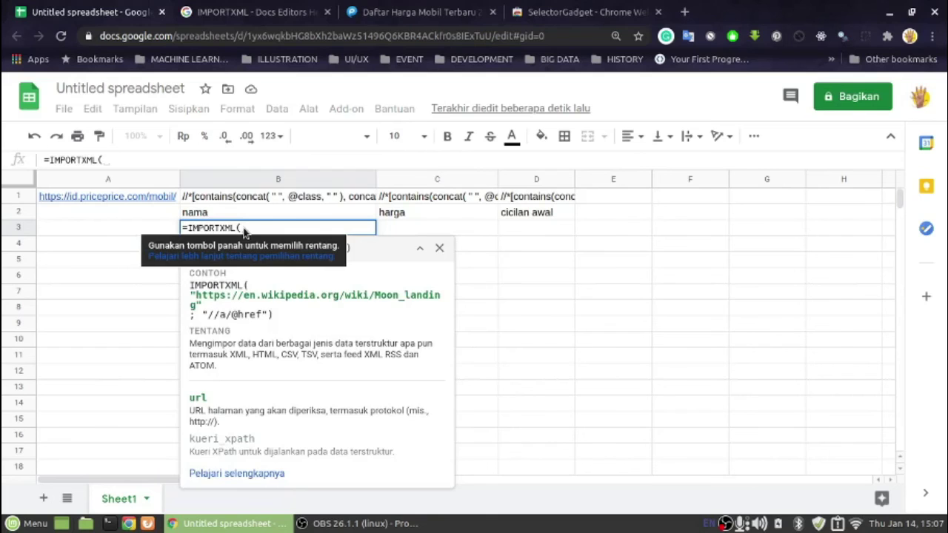
text(a1)
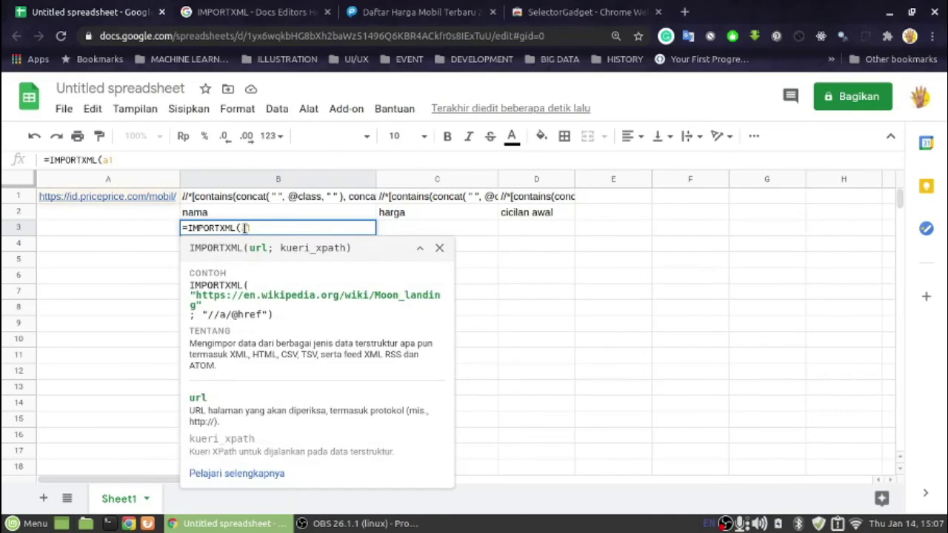
text(; )
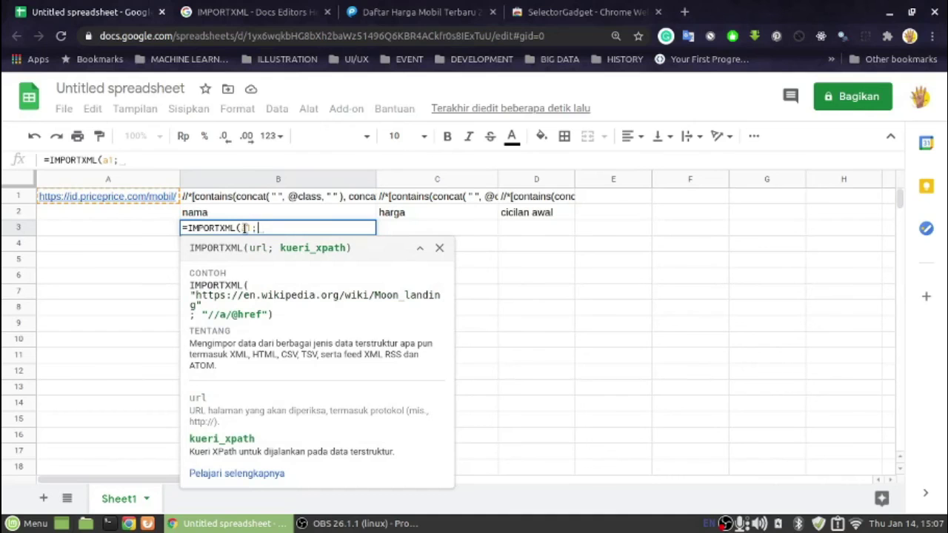
text(b1)
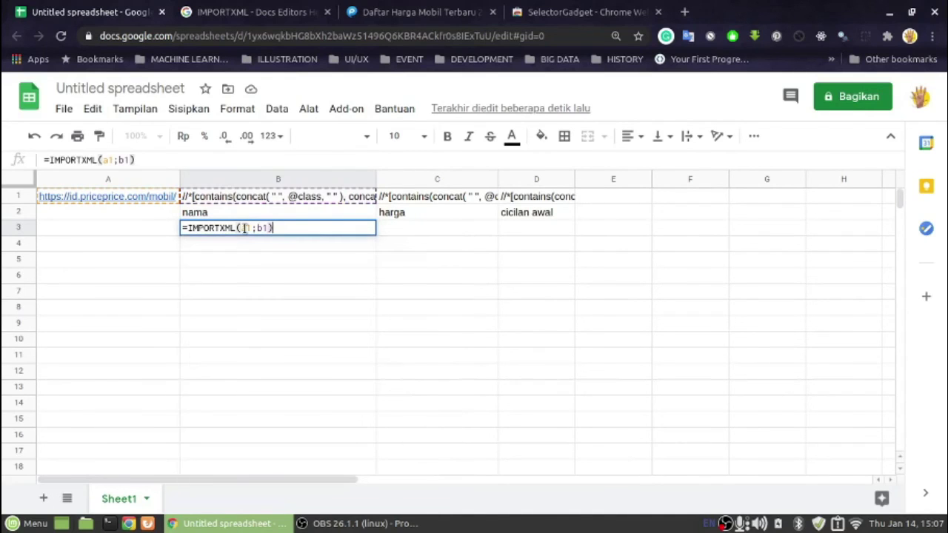
key(ctrl+a)
key(ctrl+c)
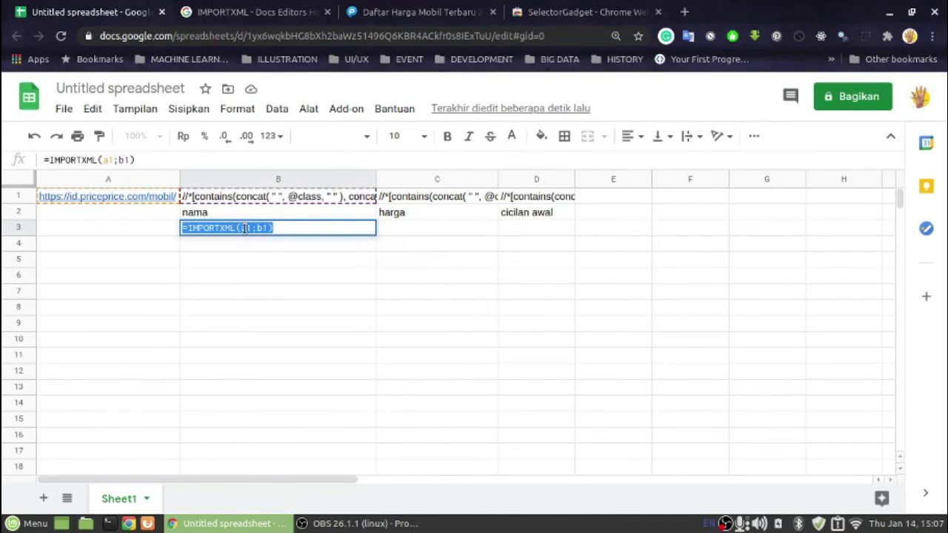
key(Return)
- Reuse the copied IMPORTXML formula in cell C3 under harga, with the XPath reference changed to C1
click(404, 216)
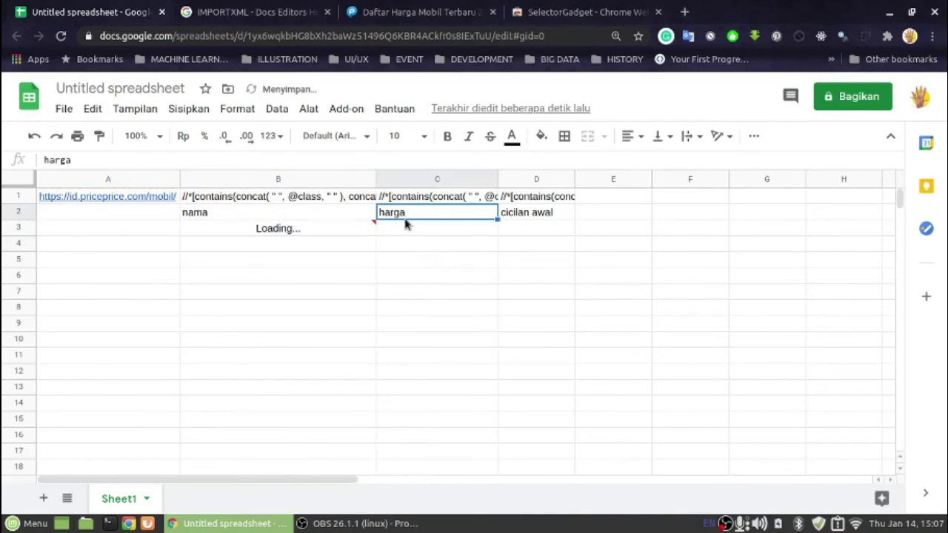
click(86, 163)
double_click(86, 162)
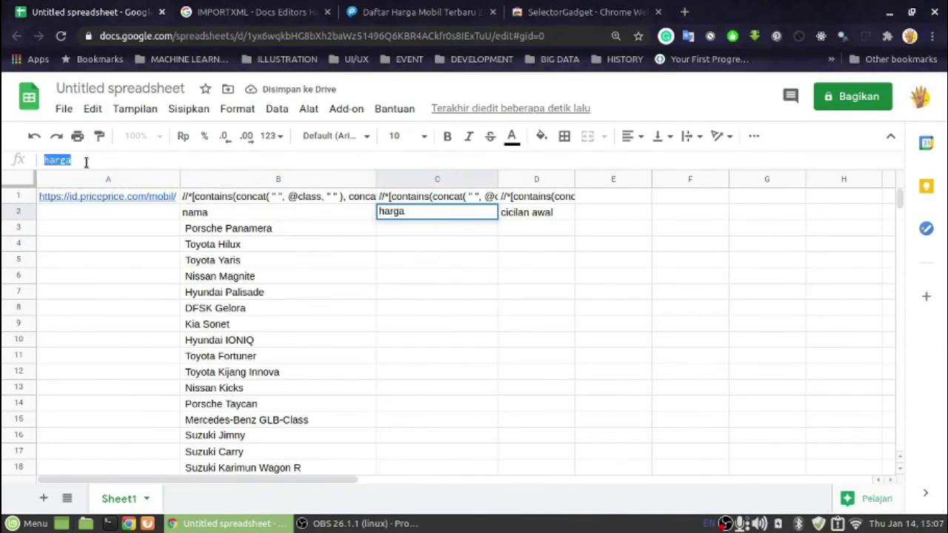
click(412, 243)
click(413, 233)
click(184, 159)
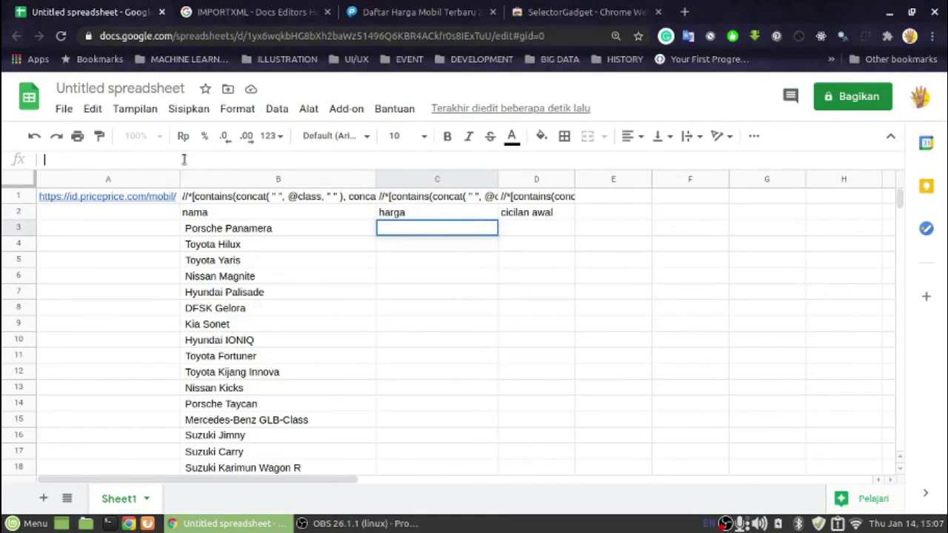
key(ctrl+v)
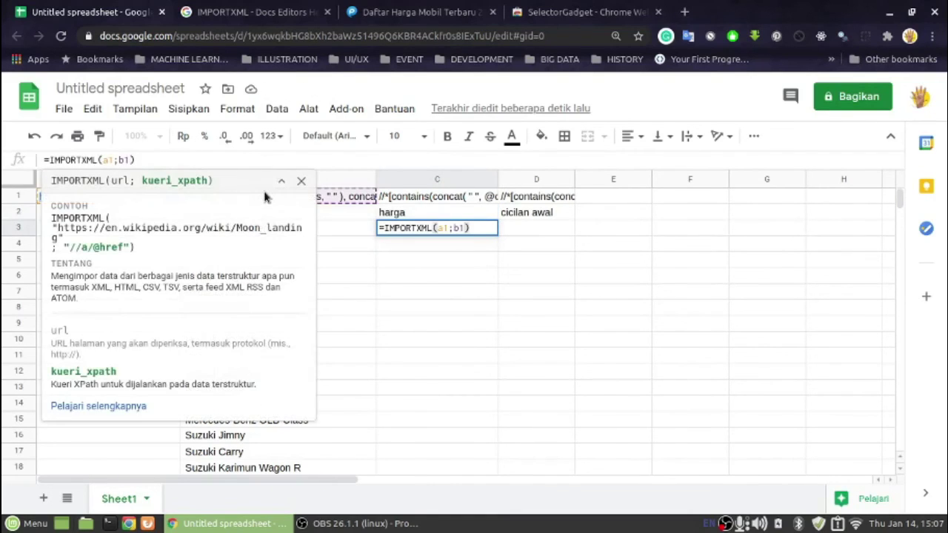
key(BackSpace)
text(b)
key(Return)
- Reuse the copied formula in cell D3 under cicilan awal as =IMPORTXML(a1;d1)
click(529, 236)
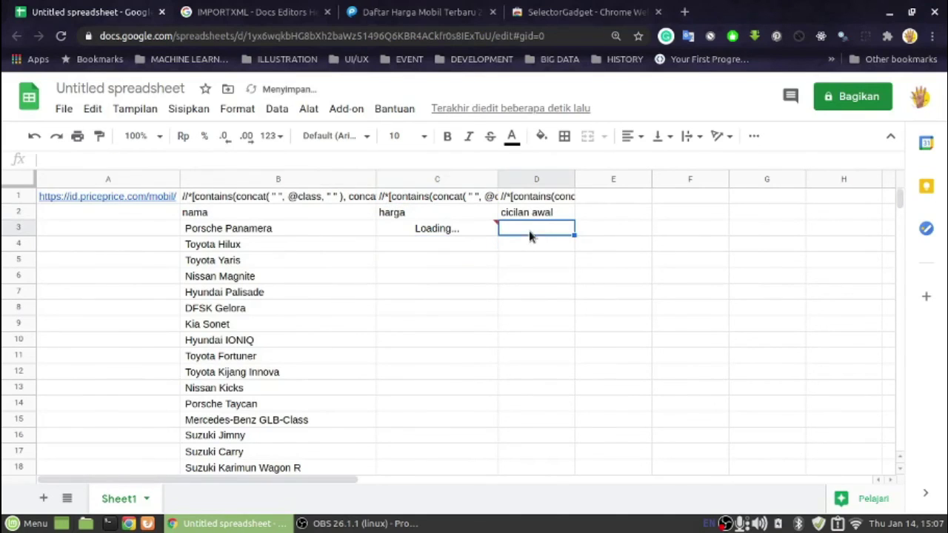
click(220, 158)
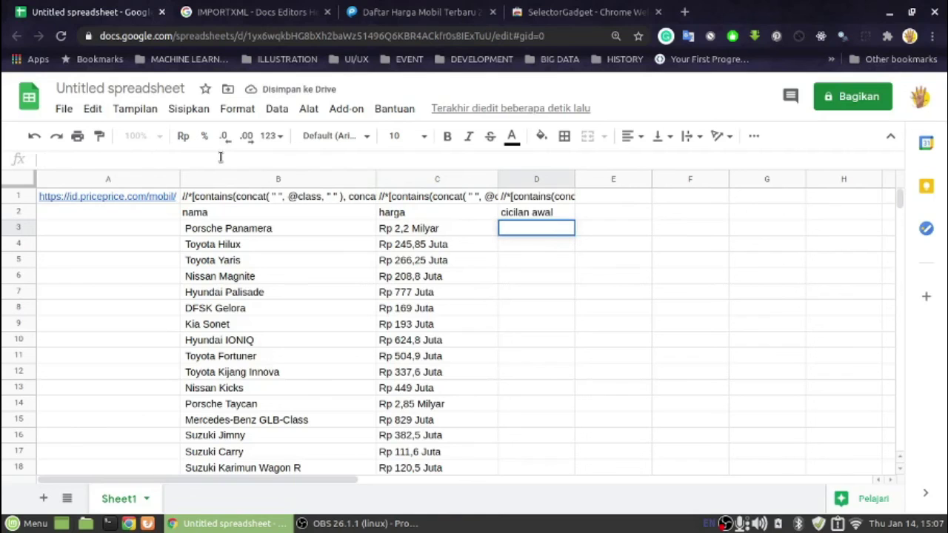
key(ctrl+v)
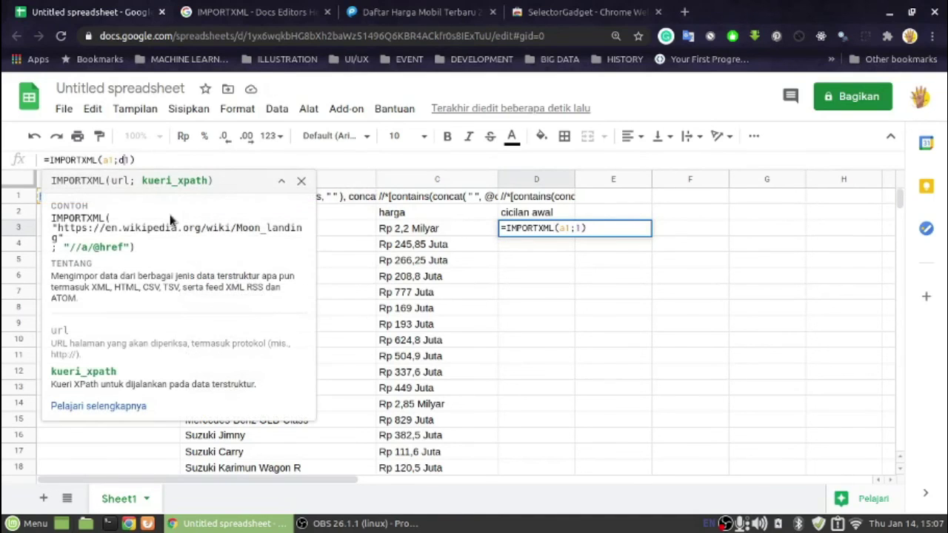
key(Return)
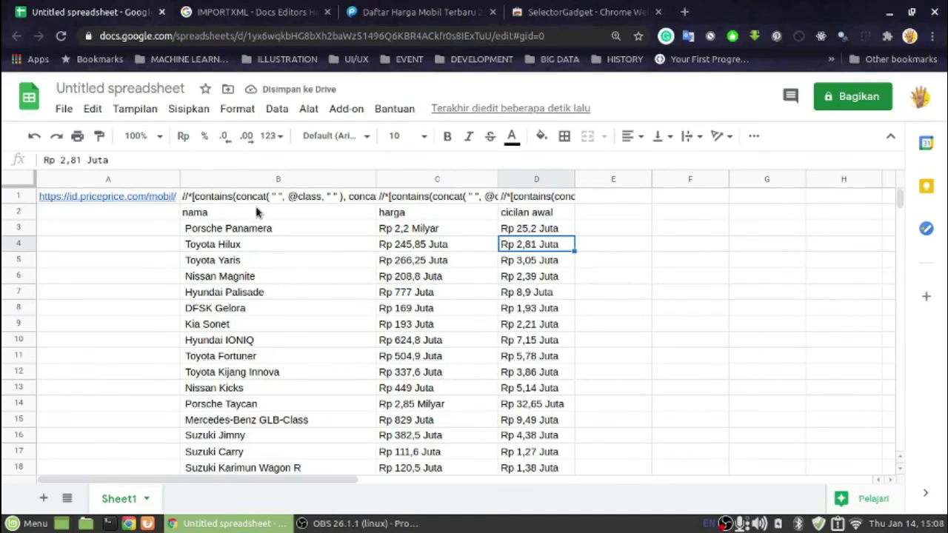
- Apply all borders to the table from the nama header down to the MG HS row, across columns B to D
drag(258, 212, 535, 474)
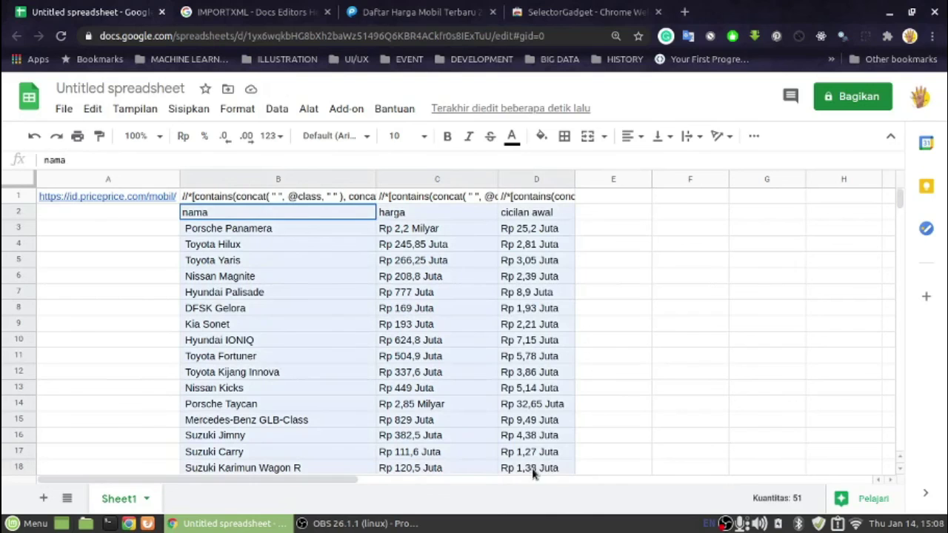
scroll(646, 392, down, 5)
drag(258, 359, 506, 214)
scroll(518, 303, up, 5)
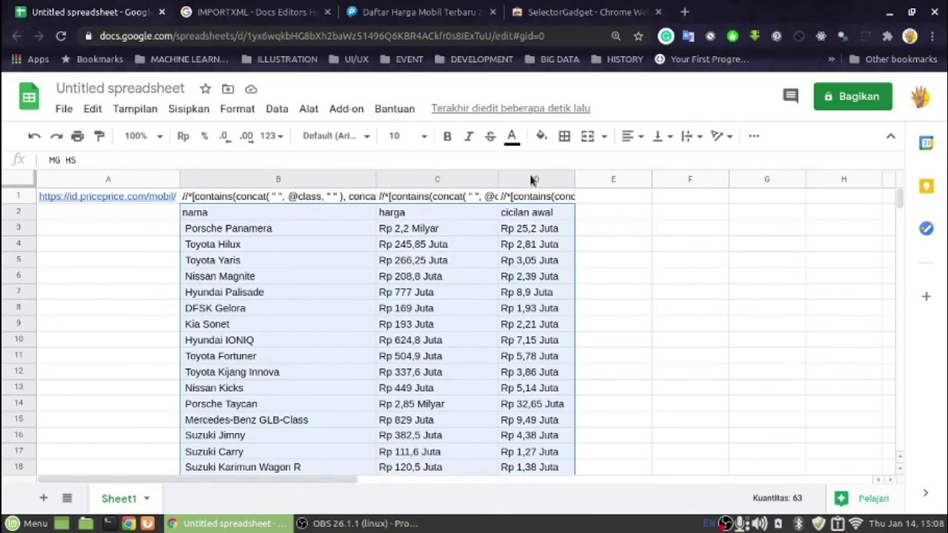
click(567, 137)
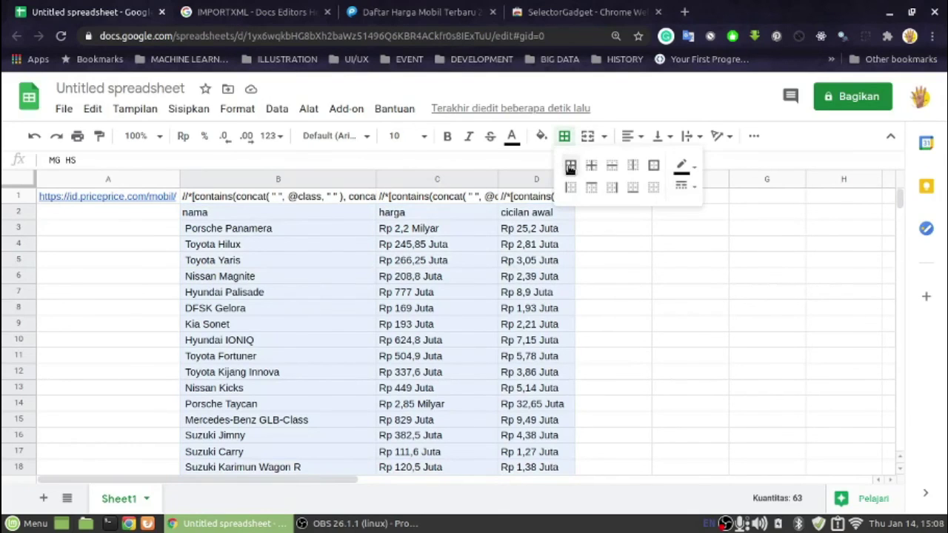
click(570, 164)
click(608, 277)
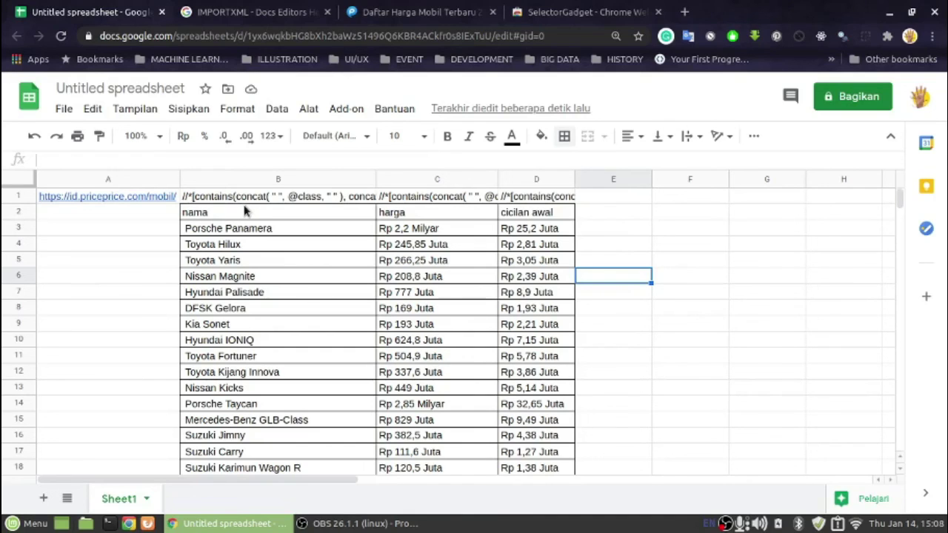
- Fill the nama, harga and cicilan awal header cells with yellow
drag(247, 211, 503, 222)
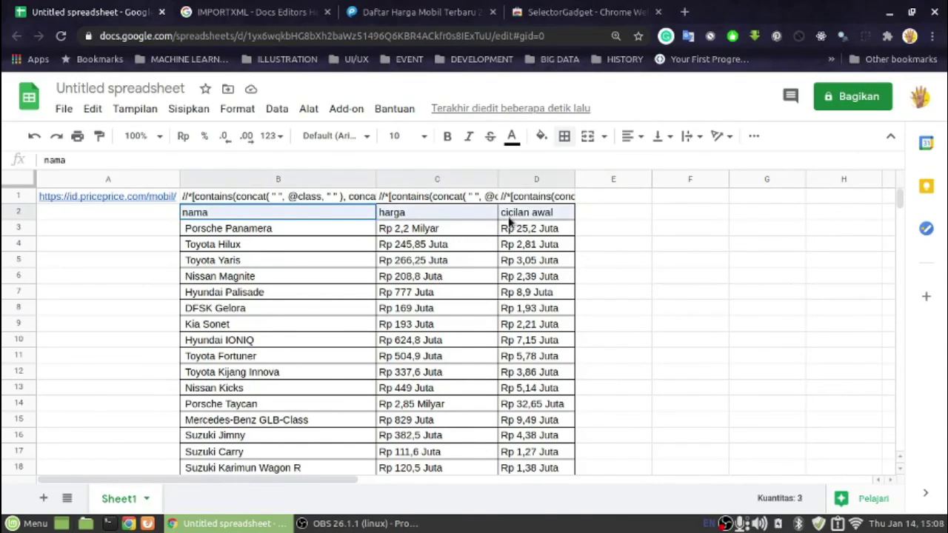
click(543, 136)
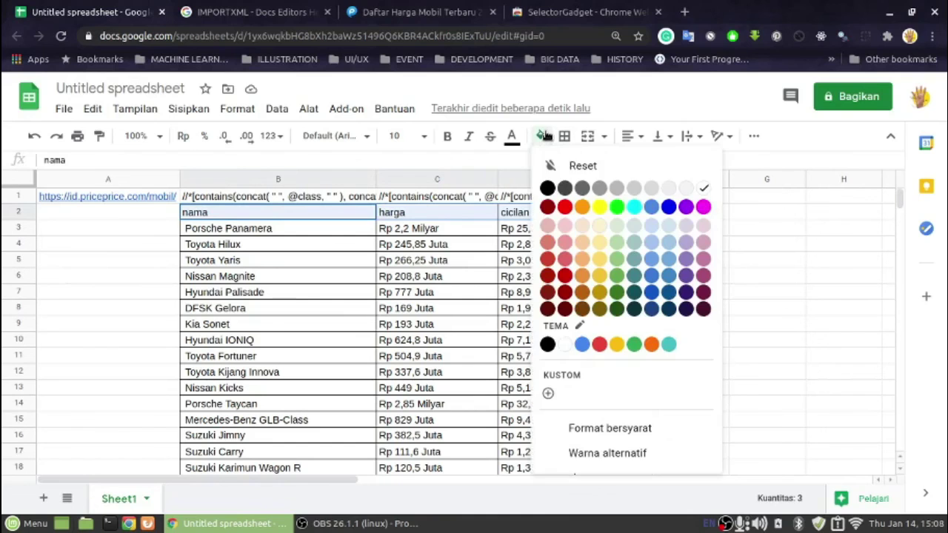
click(605, 209)
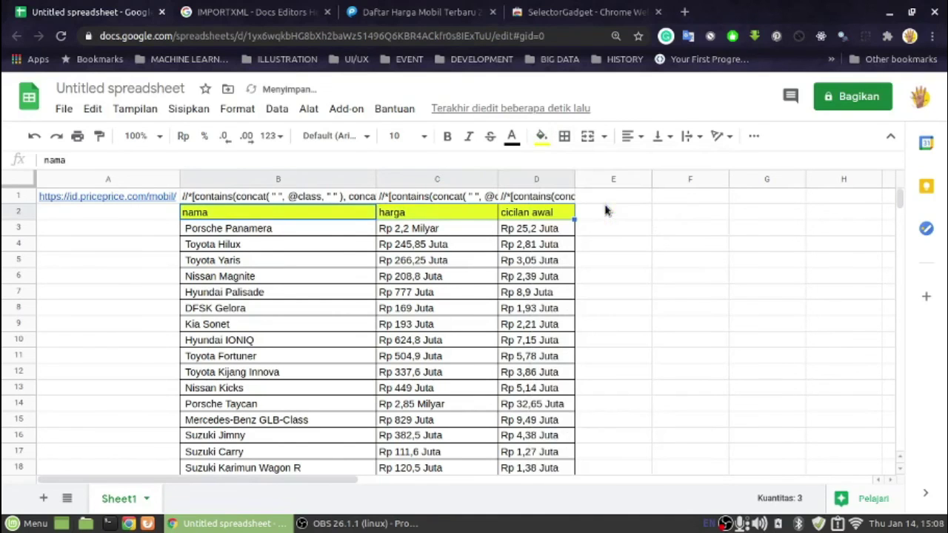
click(661, 234)
scroll(624, 248, down, 3)
scroll(624, 248, up, 3)
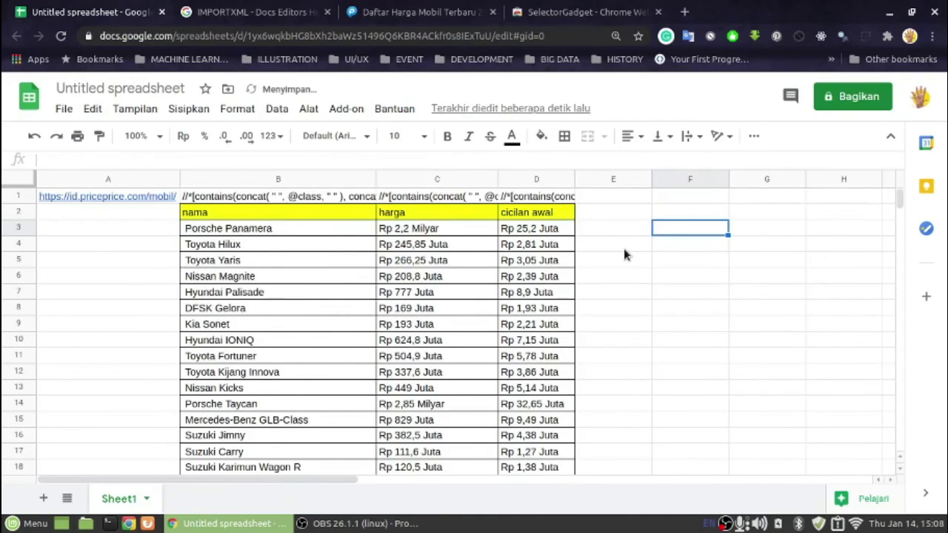
scroll(623, 248, down, 2)
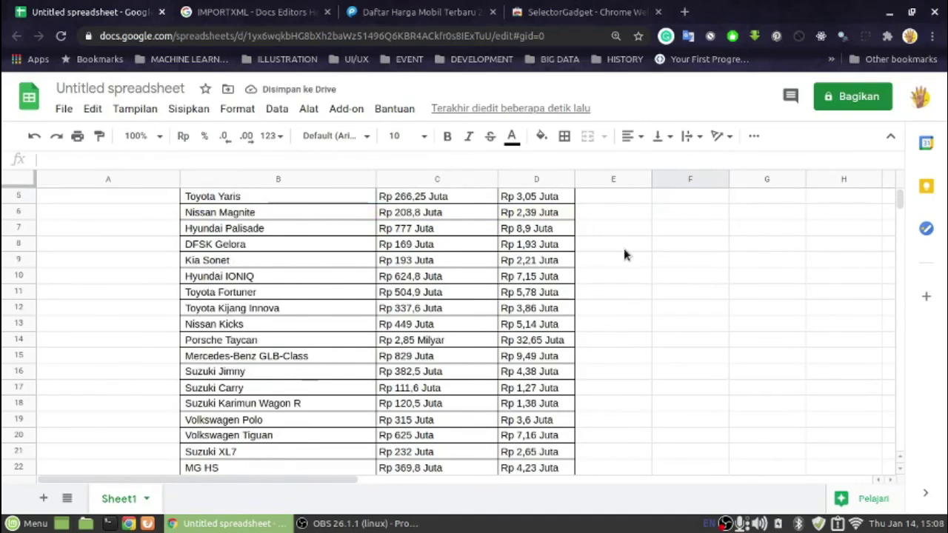
scroll(623, 248, up, 2)
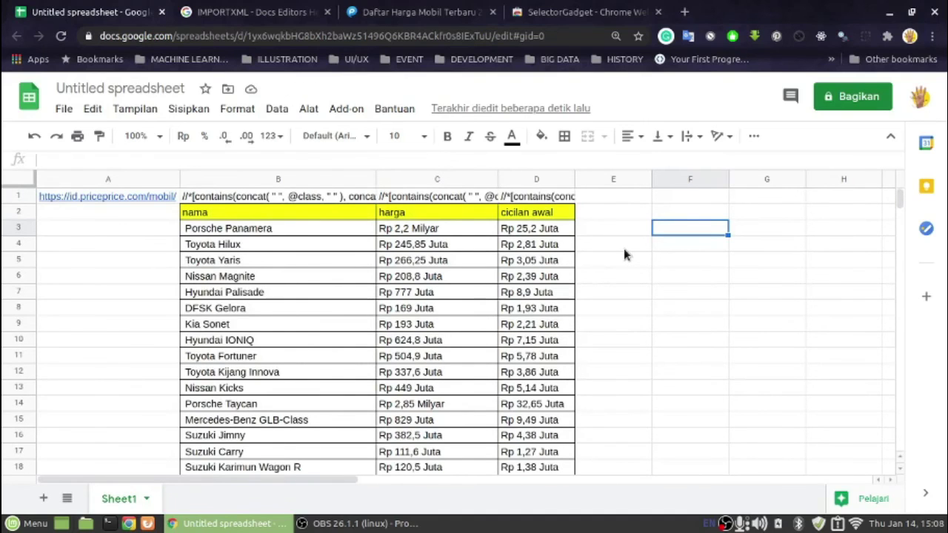